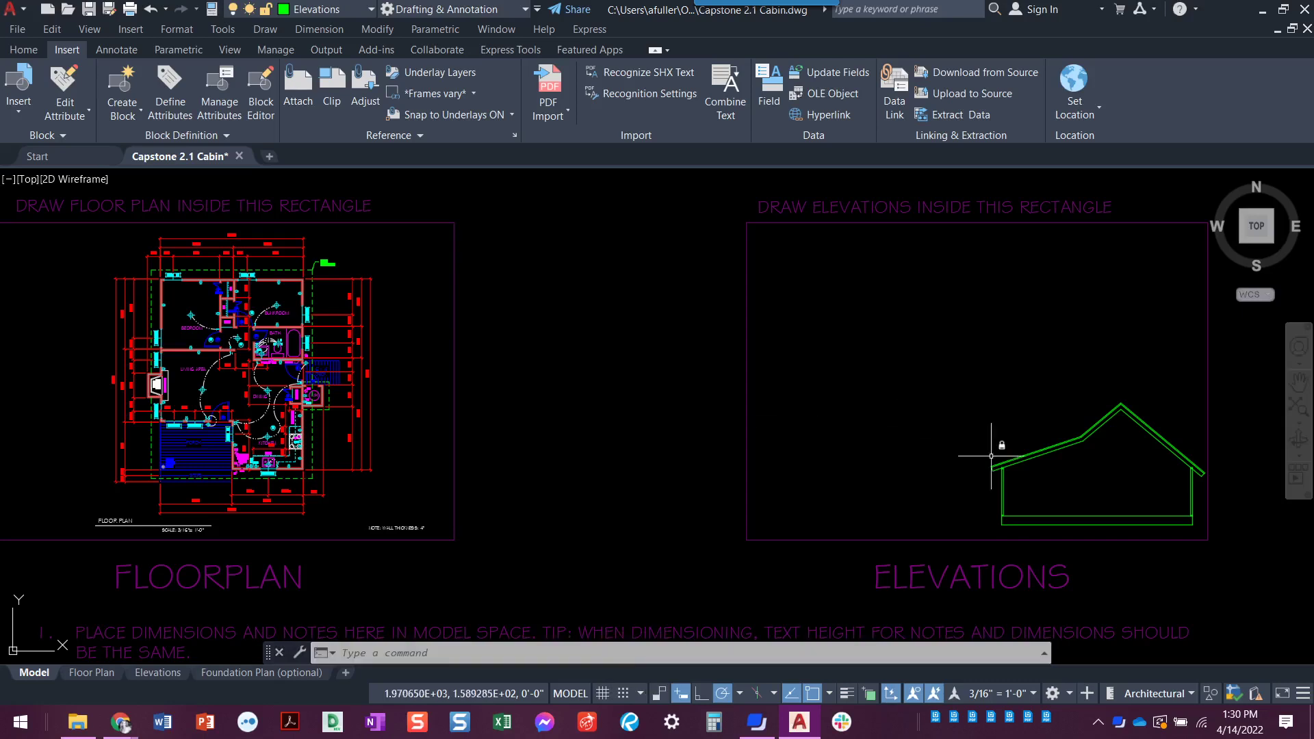
# Zoom and pan from the cabin elevation over to center the floor plan, then show the Home ribbon tools.
pyautogui.scroll(3, 1075, 484)
pyautogui.moveTo(1076, 484); pyautogui.dragTo(907, 484, button='middle')
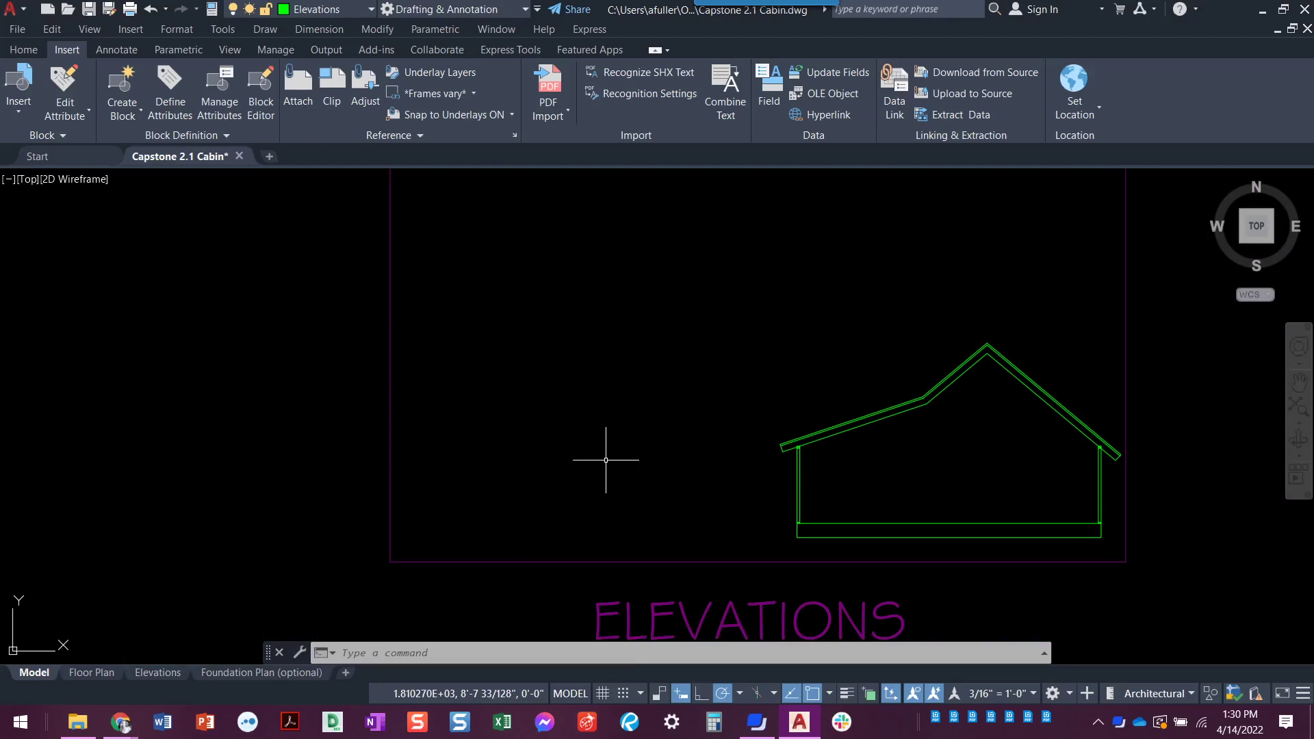
pyautogui.scroll(-2, 605, 460)
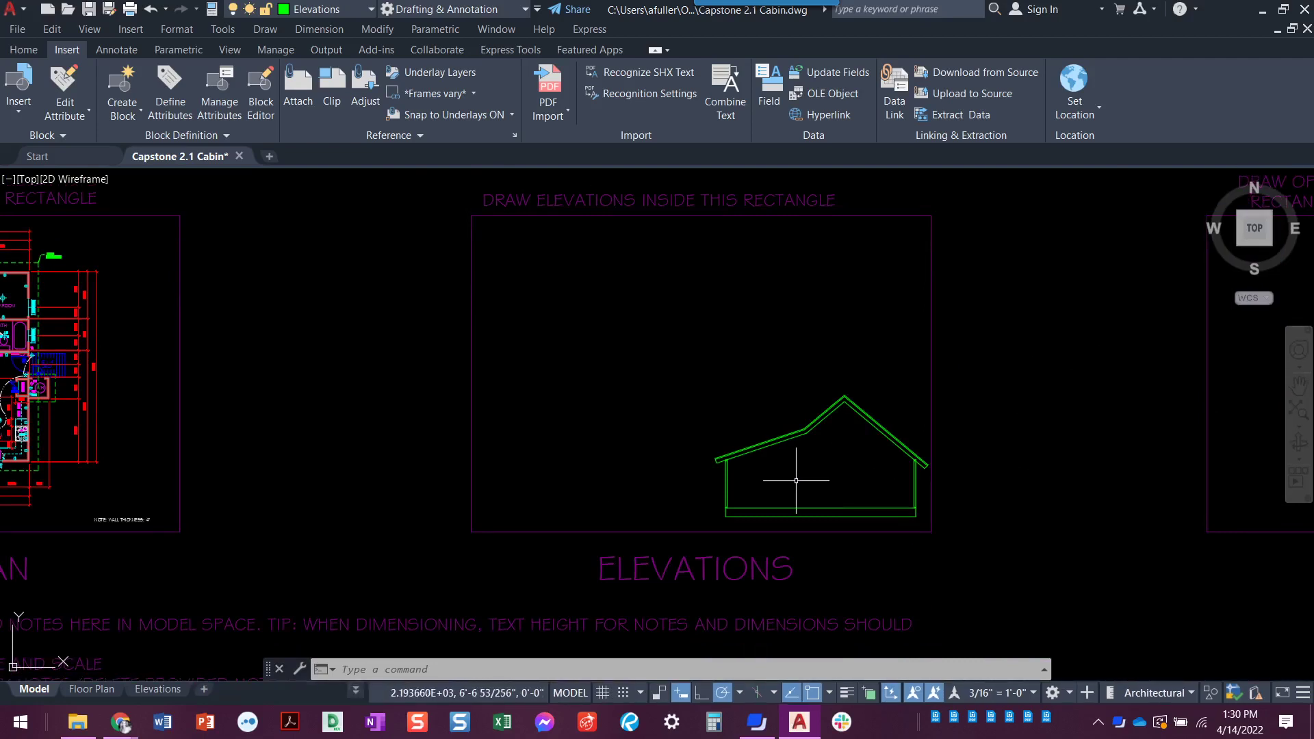
pyautogui.moveTo(646, 446); pyautogui.dragTo(742, 458, button='middle')
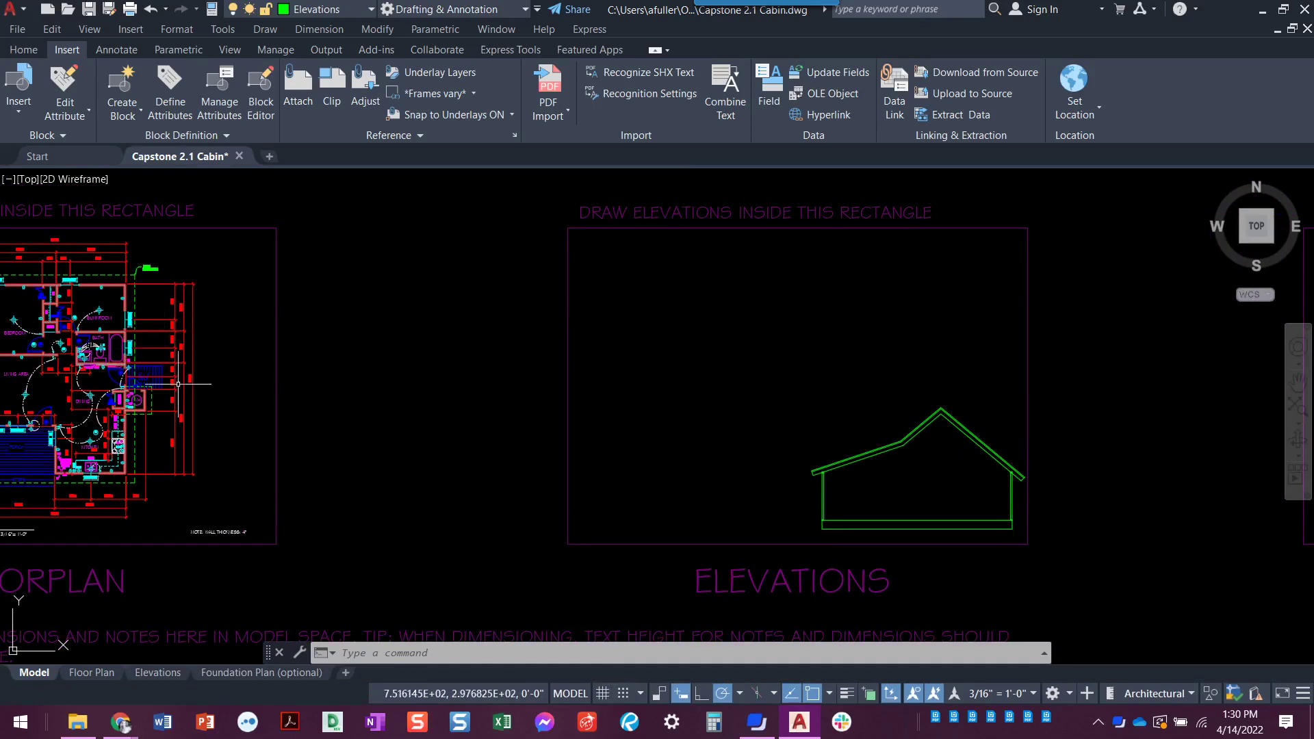
pyautogui.moveTo(162, 368)
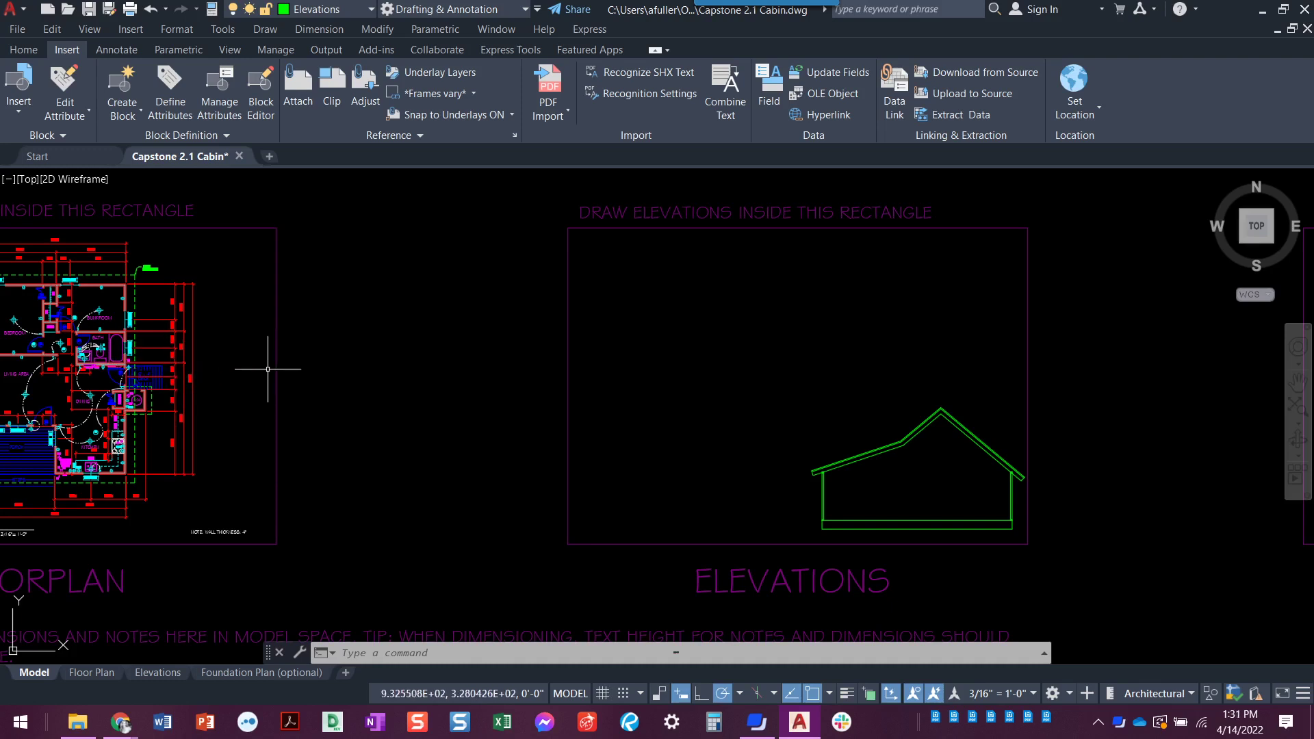
pyautogui.moveTo(243, 386); pyautogui.dragTo(301, 401, button='middle')
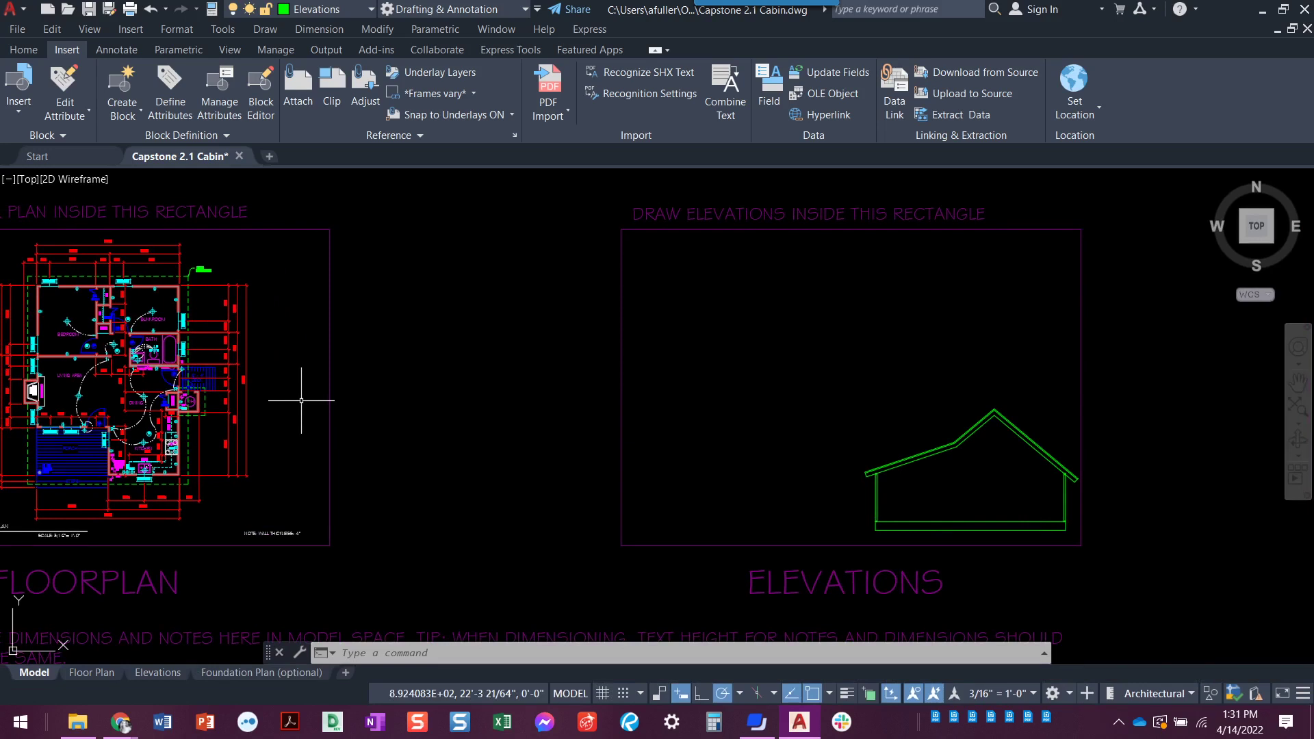
pyautogui.moveTo(298, 406); pyautogui.dragTo(325, 404, button='middle')
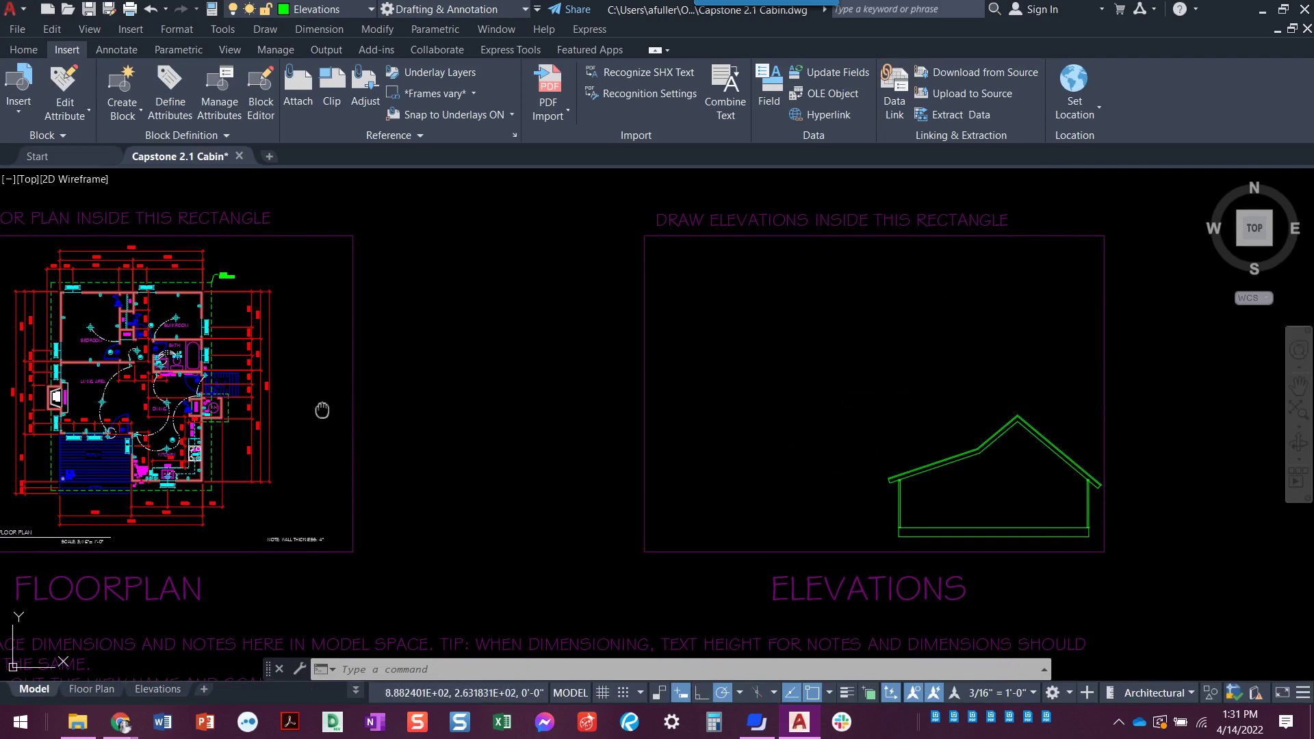
pyautogui.moveTo(322, 410); pyautogui.dragTo(573, 405, button='middle')
pyautogui.scroll(2, 509, 412)
pyautogui.click(28, 52)
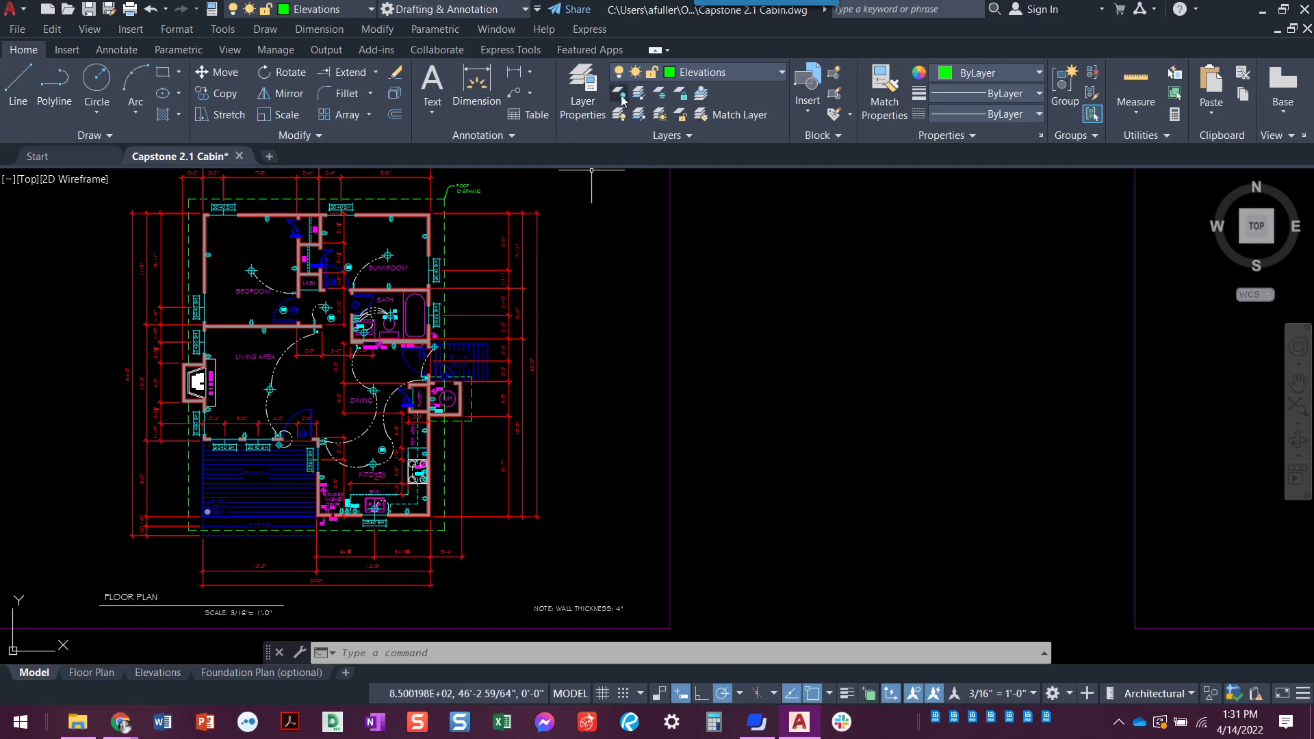
# Toggle the Dimensions layer off and back on, then start the Layer Off (LAYOFF) tool.
pyautogui.click(712, 71)
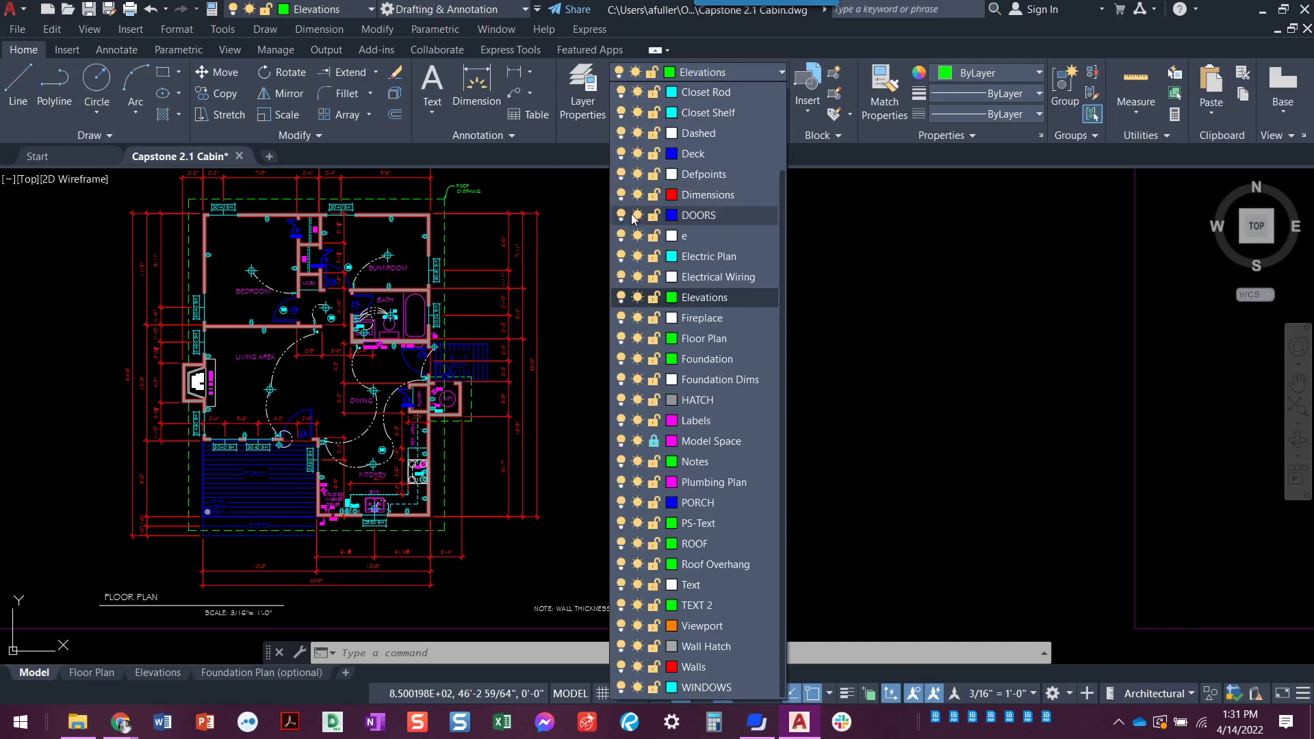
pyautogui.click(621, 196)
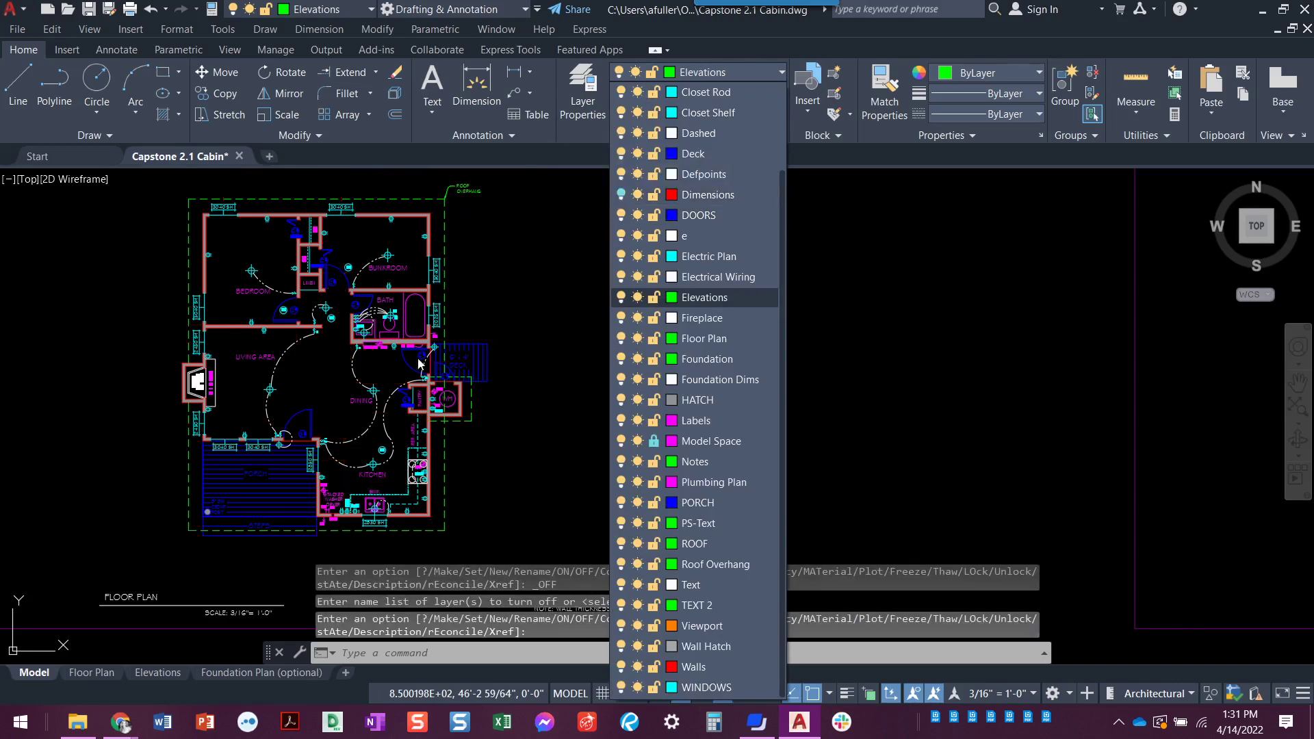
pyautogui.click(620, 195)
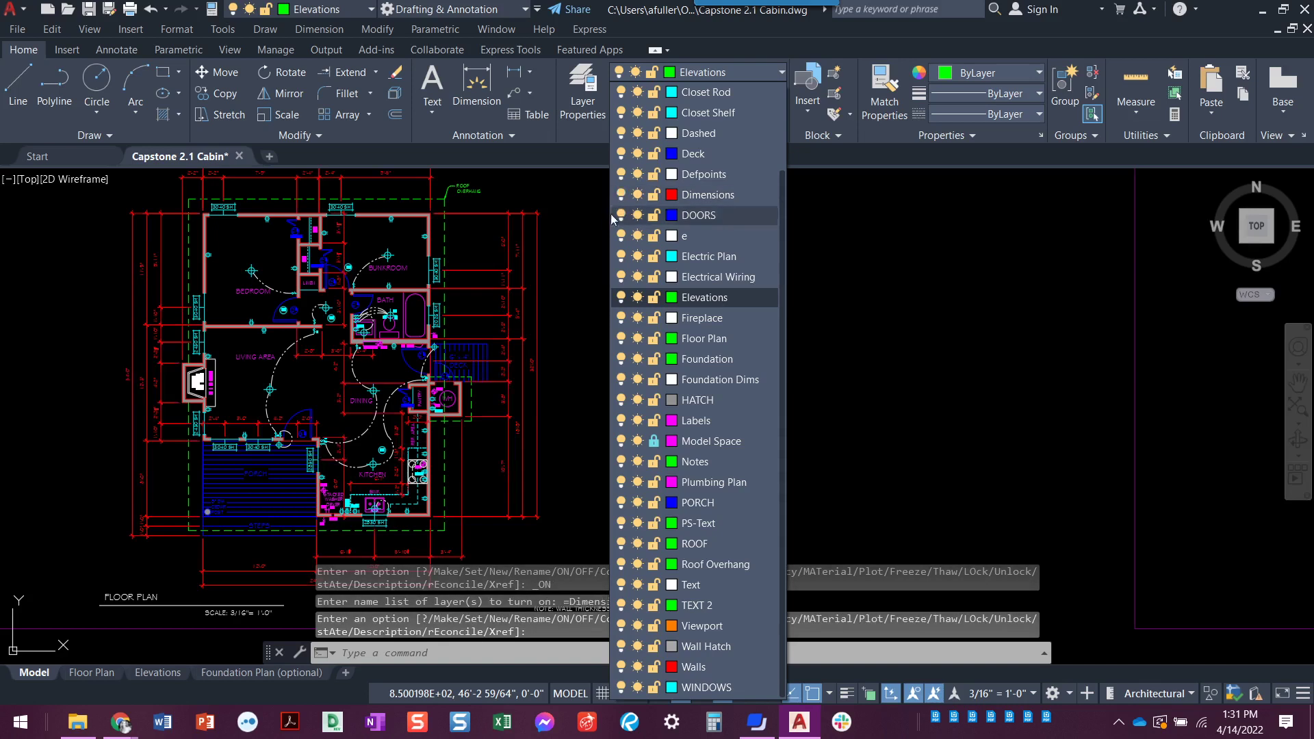
pyautogui.click(597, 224)
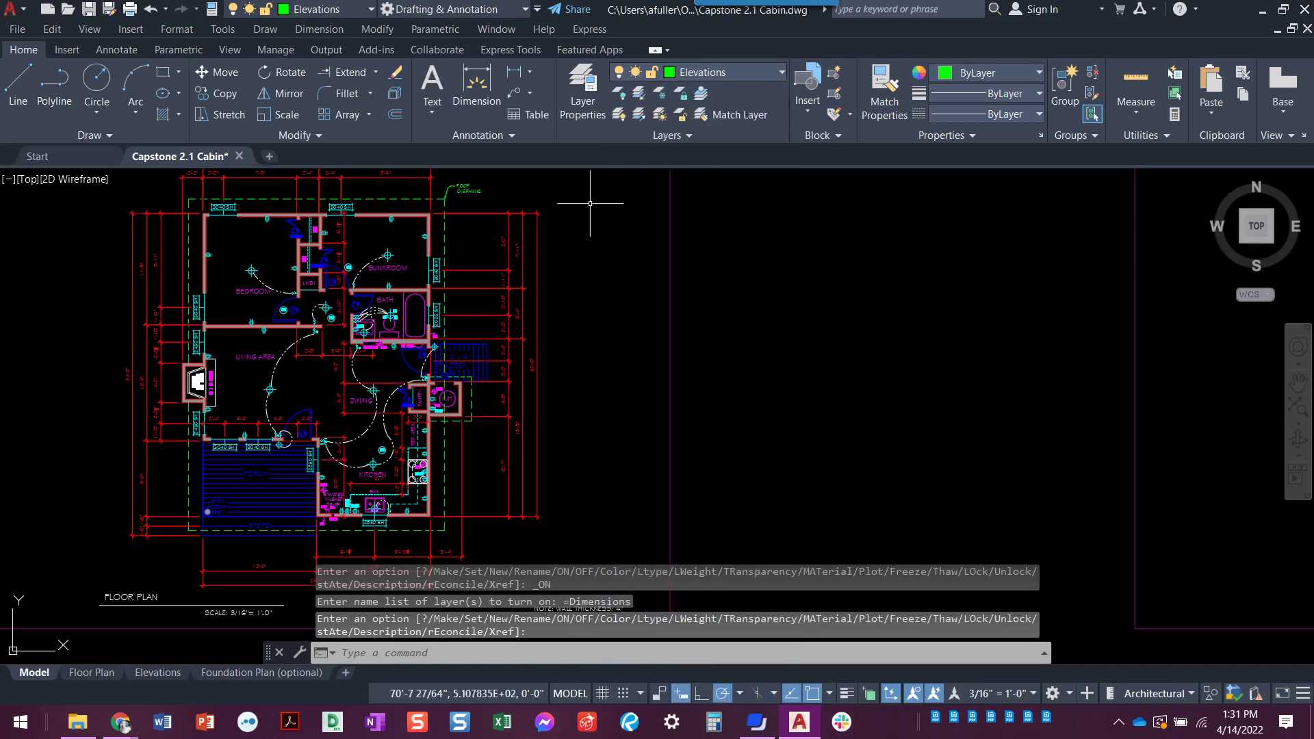
pyautogui.click(621, 101)
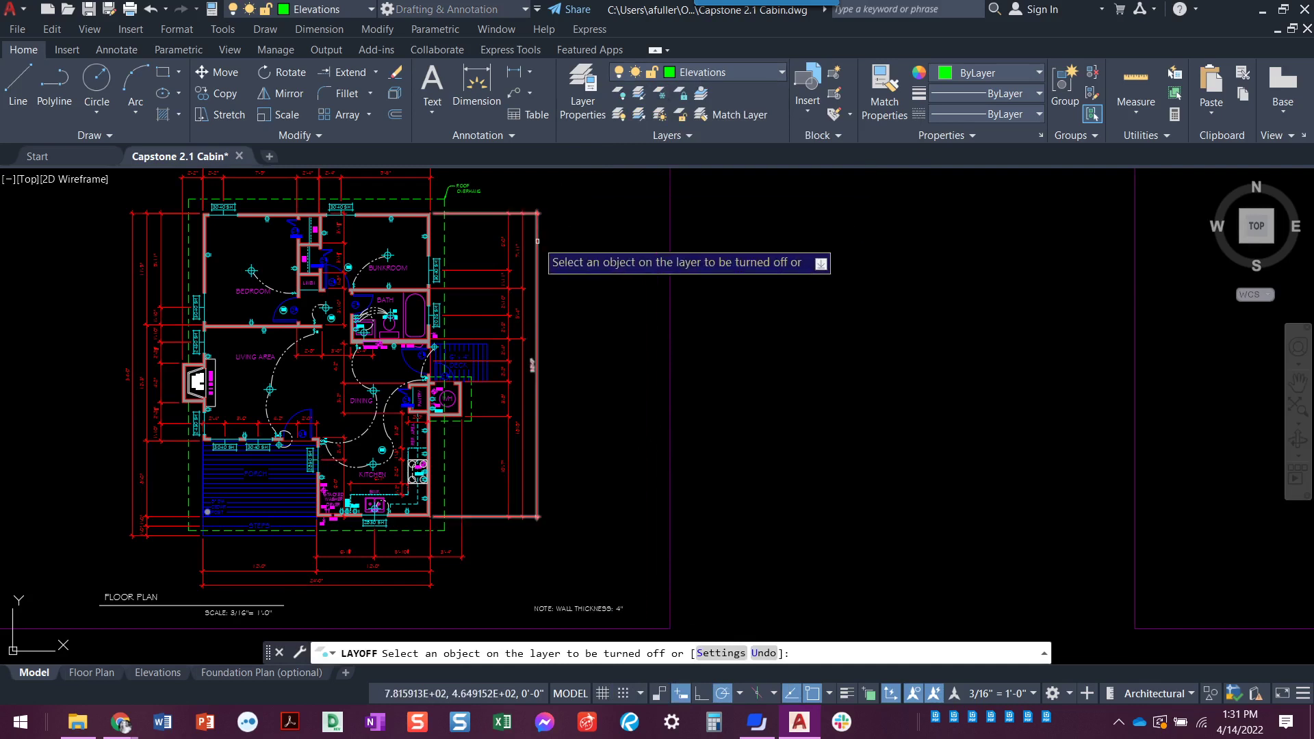
# Pick a dimension, roof overhang, plumbing fixture, room label, electrical items and a note to hide their layers.
pyautogui.click(528, 266)
pyautogui.scroll(3, 446, 232)
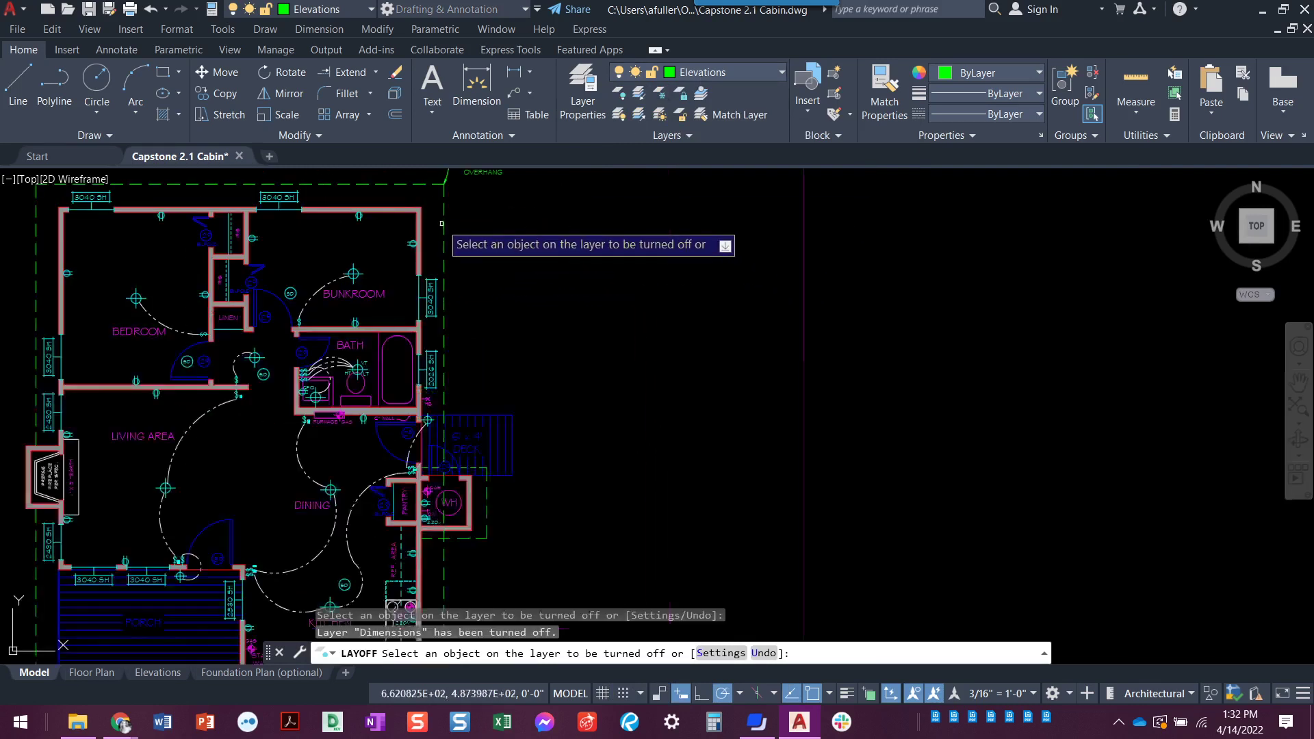
pyautogui.moveTo(446, 231); pyautogui.dragTo(551, 311, button='middle')
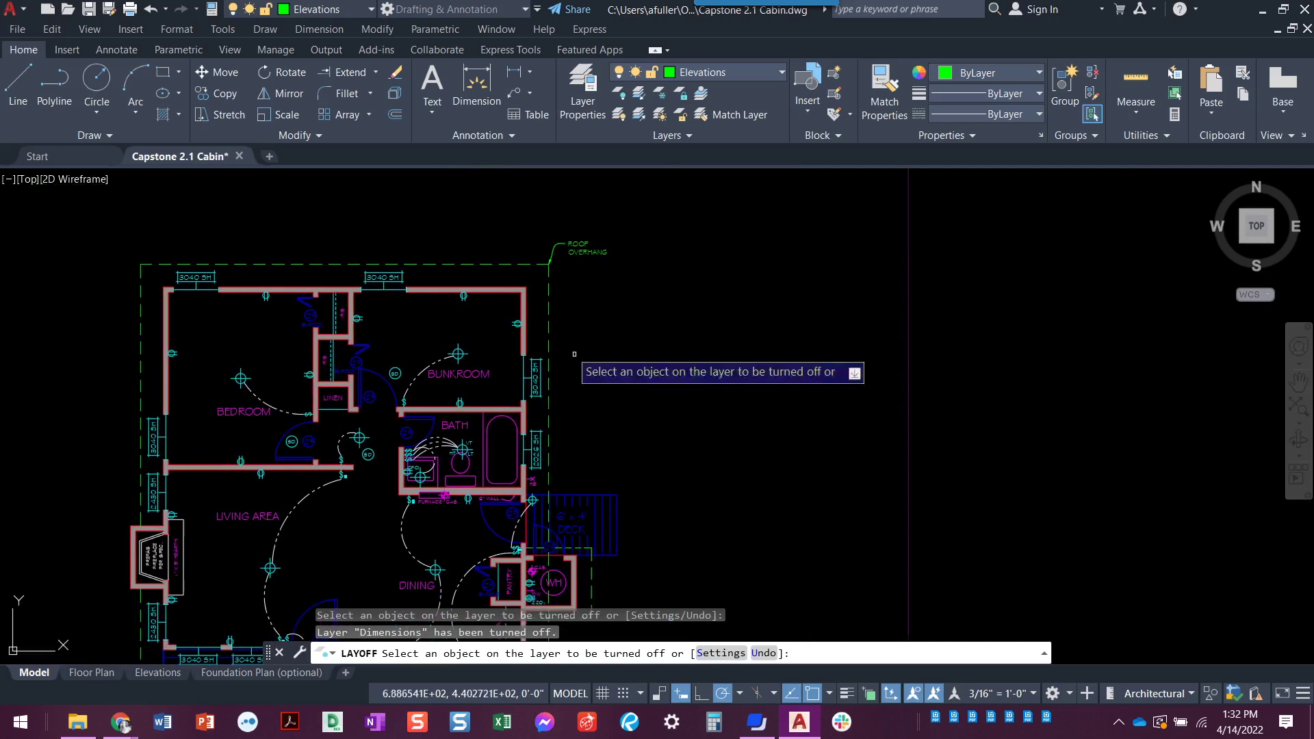
pyautogui.click(547, 307)
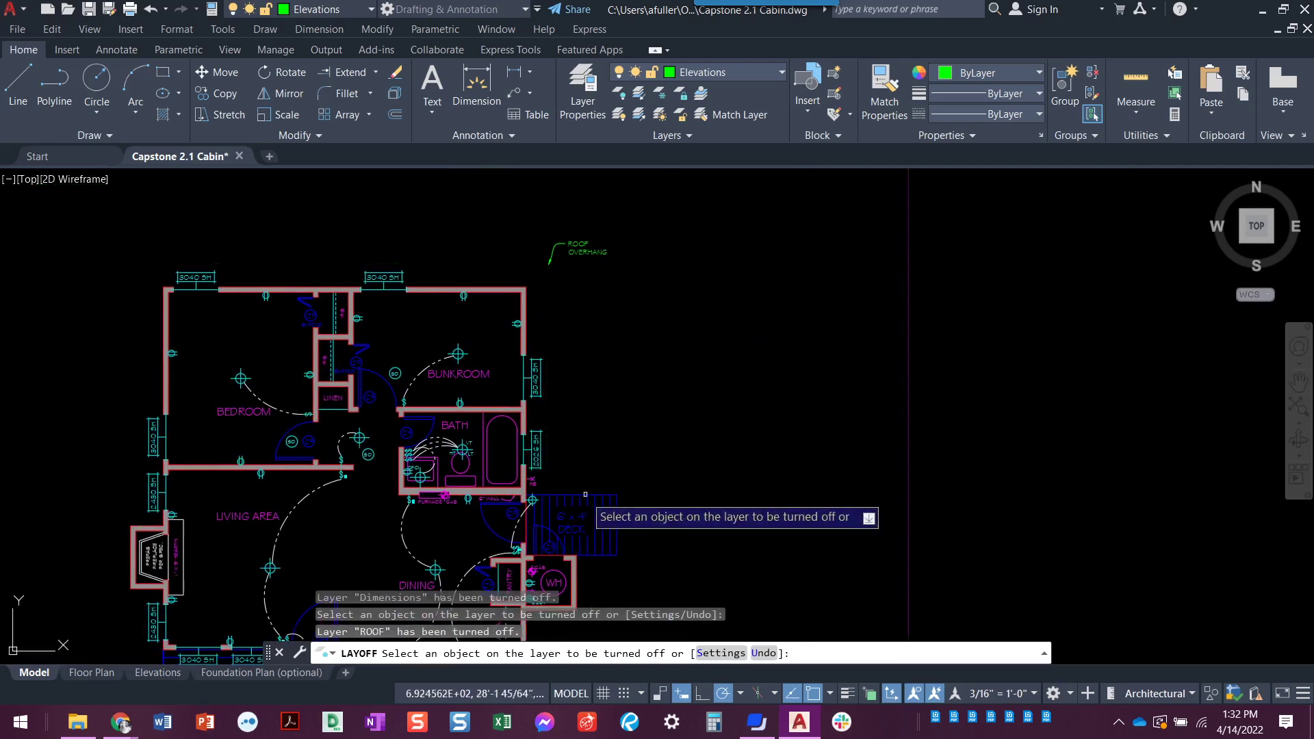
pyautogui.click(483, 430)
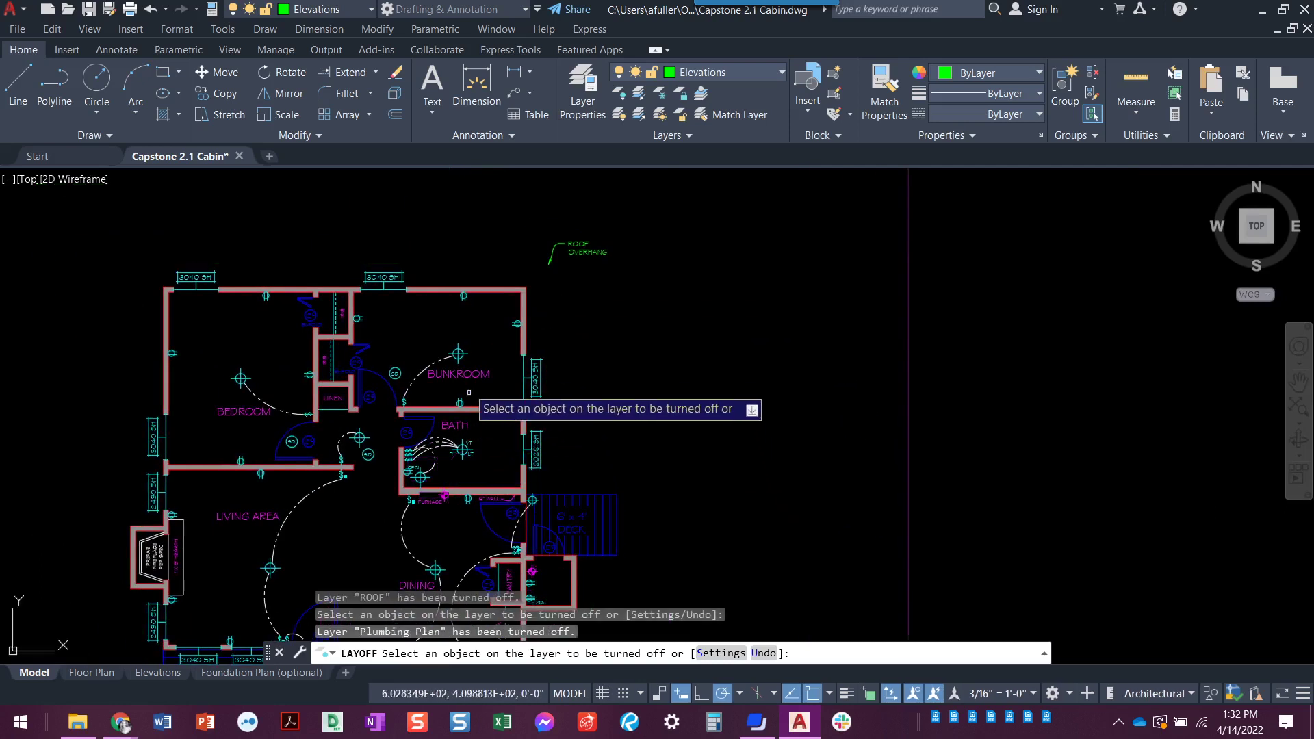
pyautogui.click(445, 374)
pyautogui.click(457, 354)
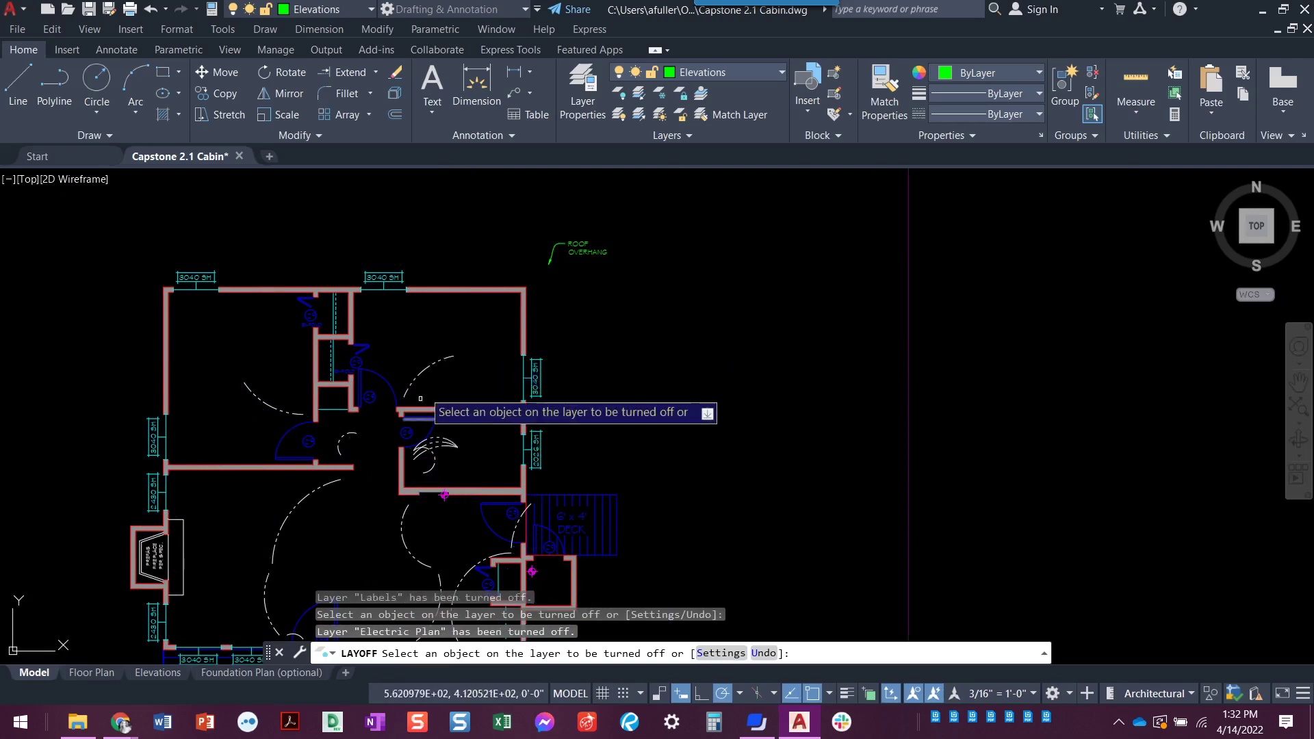
pyautogui.click(439, 374)
pyautogui.scroll(-2, 452, 384)
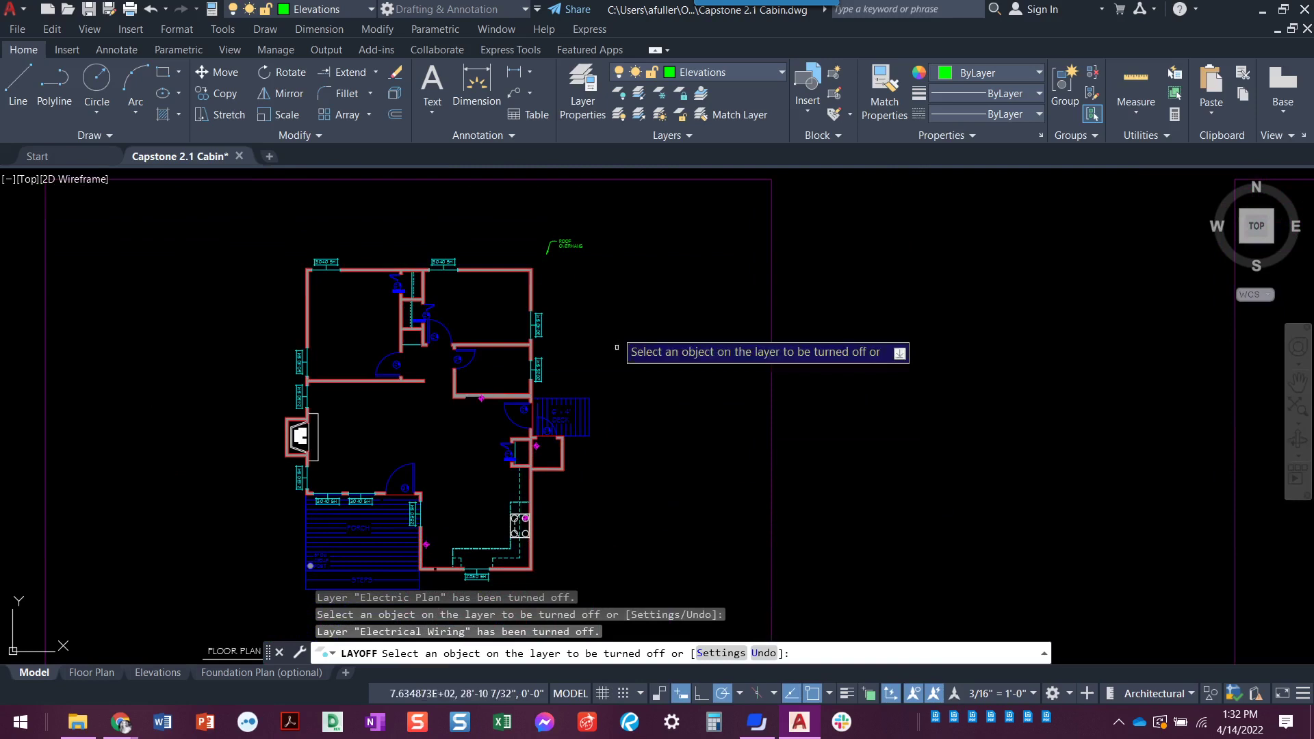
pyautogui.click(564, 245)
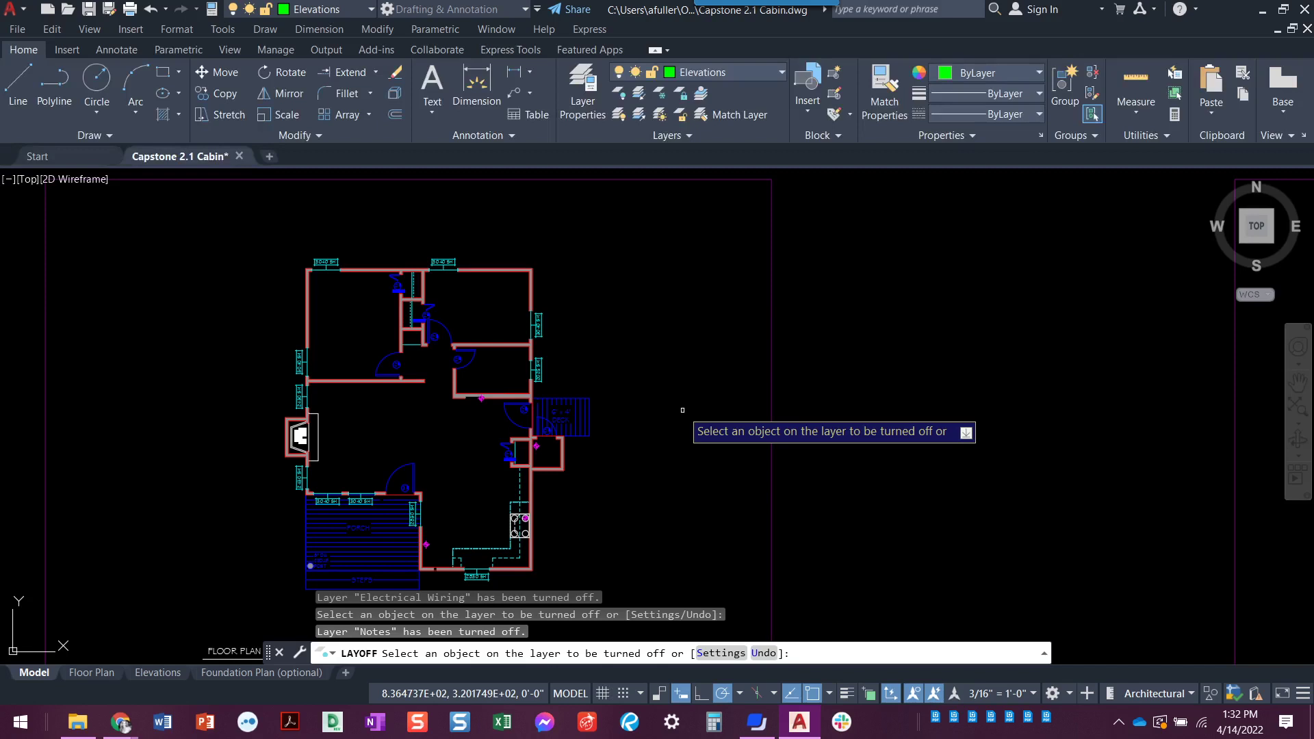
pyautogui.press('Return')
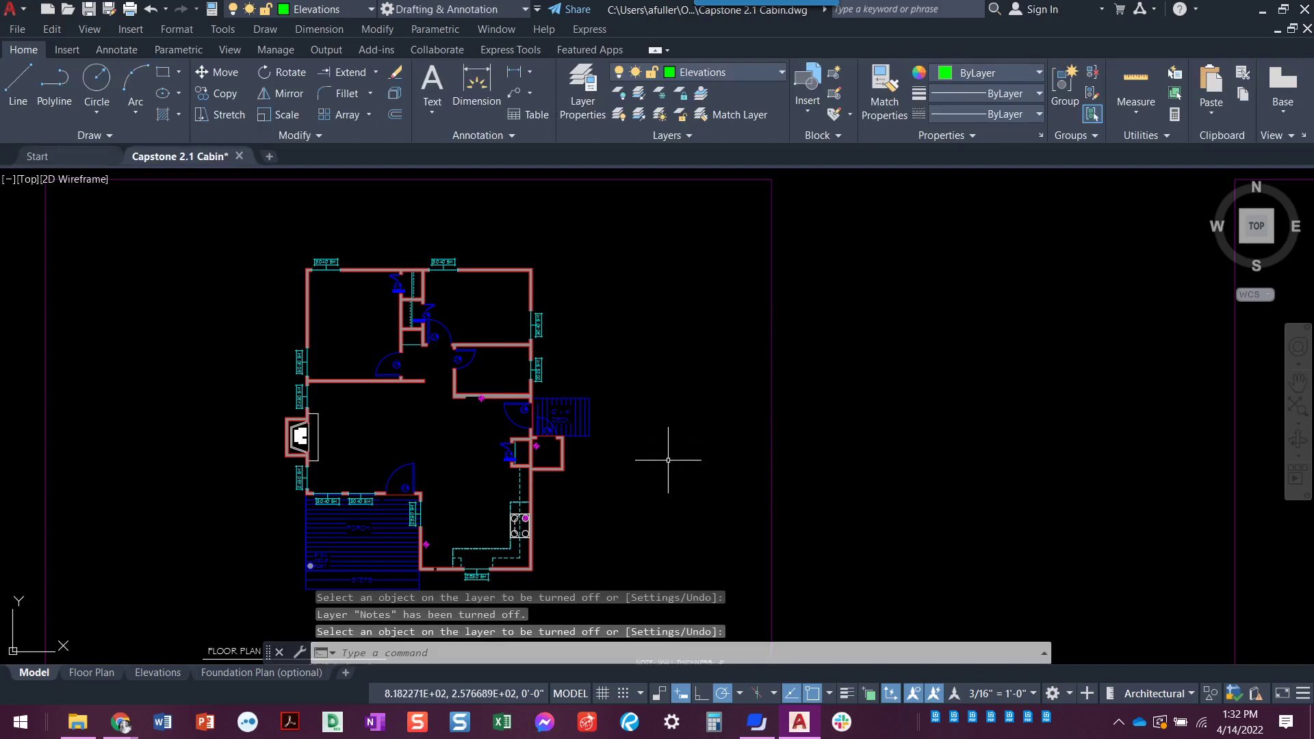
# Copy the whole stripped floor plan, based at its lower-right corner, into the empty space above the rectangles.
pyautogui.scroll(-3, 668, 460)
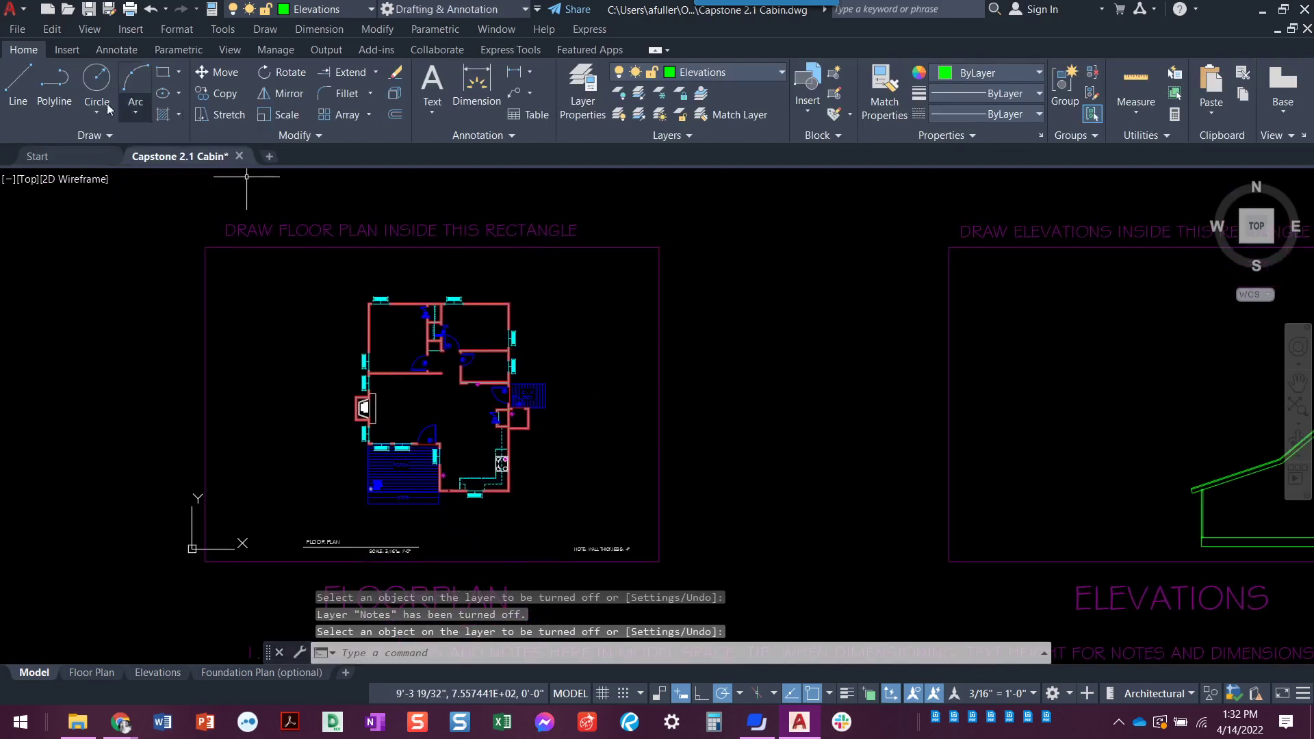
pyautogui.click(218, 93)
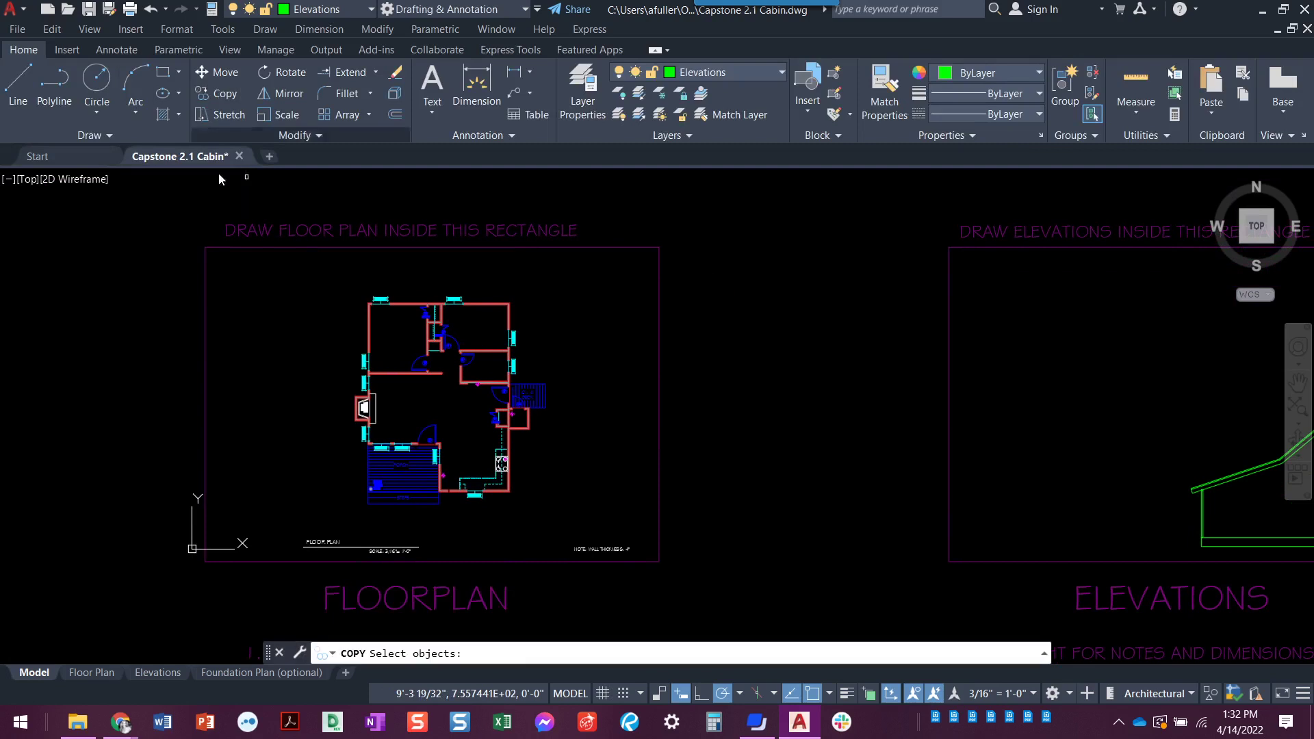
pyautogui.click(300, 265)
pyautogui.click(588, 523)
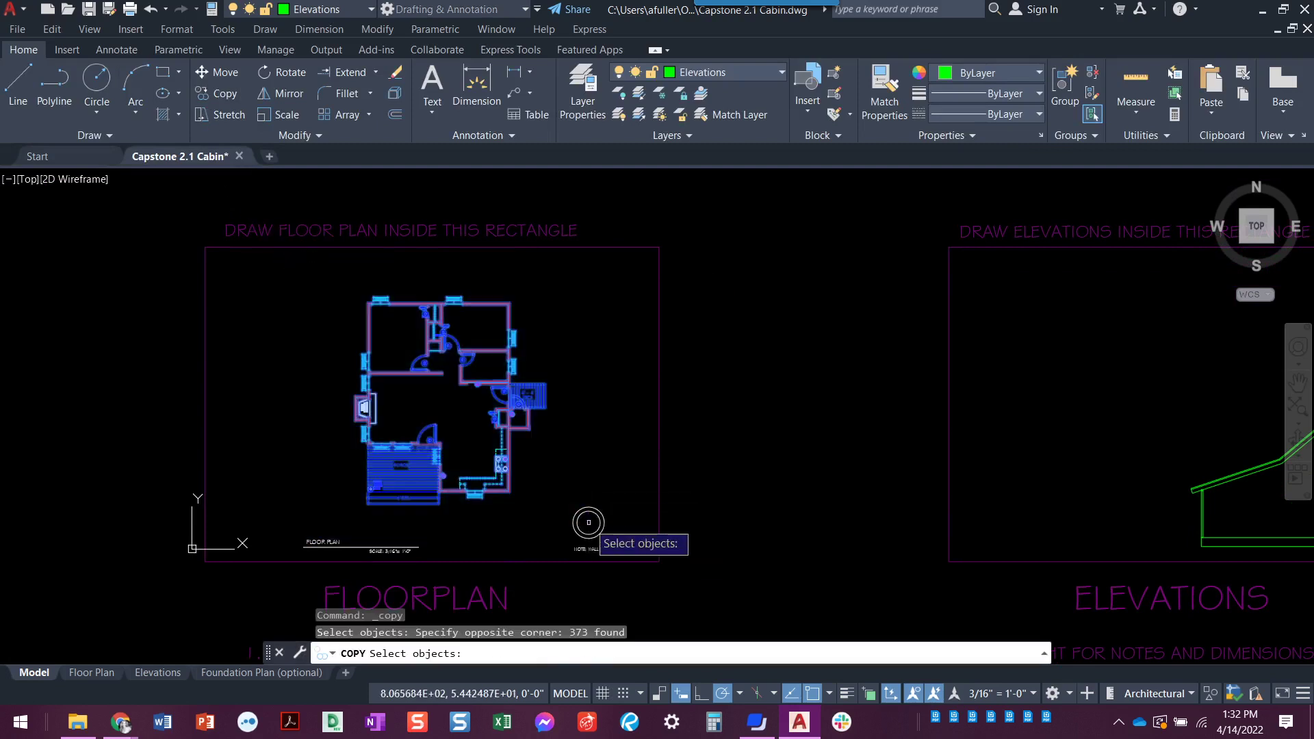
pyautogui.press('Return')
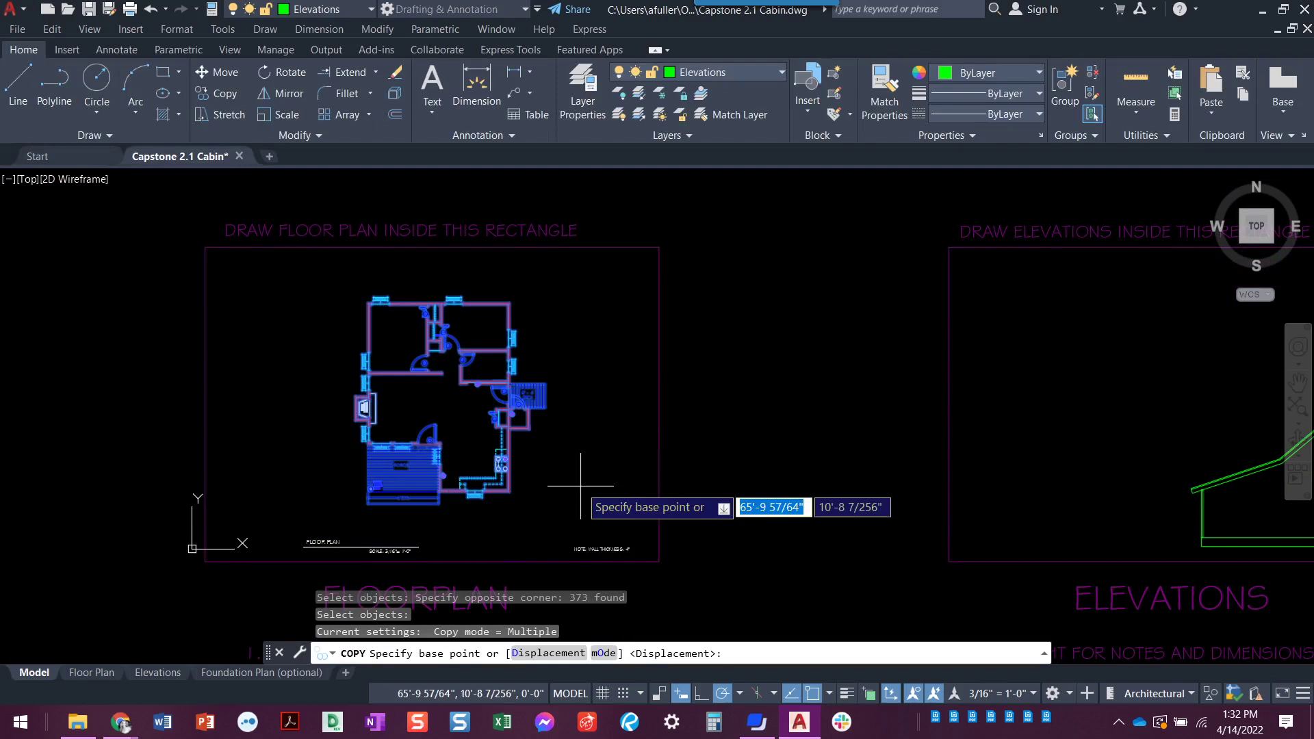
pyautogui.click(509, 491)
pyautogui.scroll(-2, 753, 409)
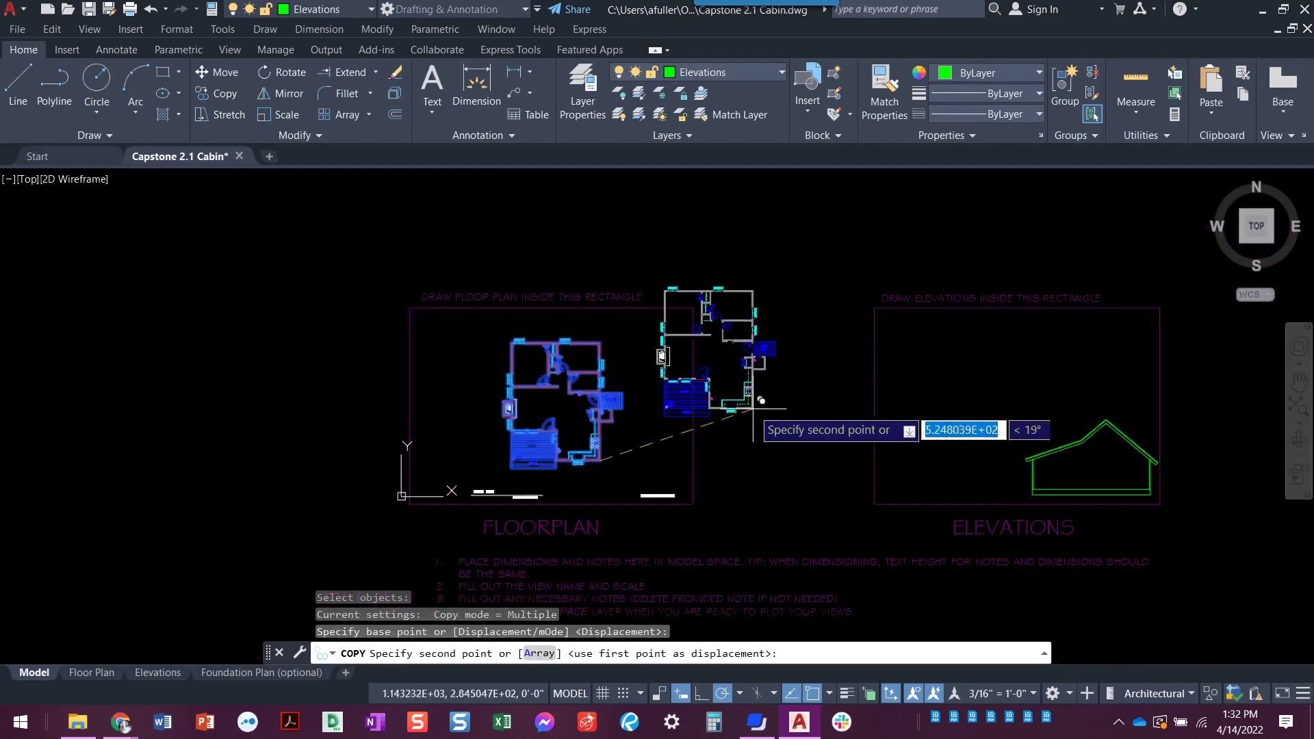
pyautogui.moveTo(753, 409); pyautogui.dragTo(589, 479, button='middle')
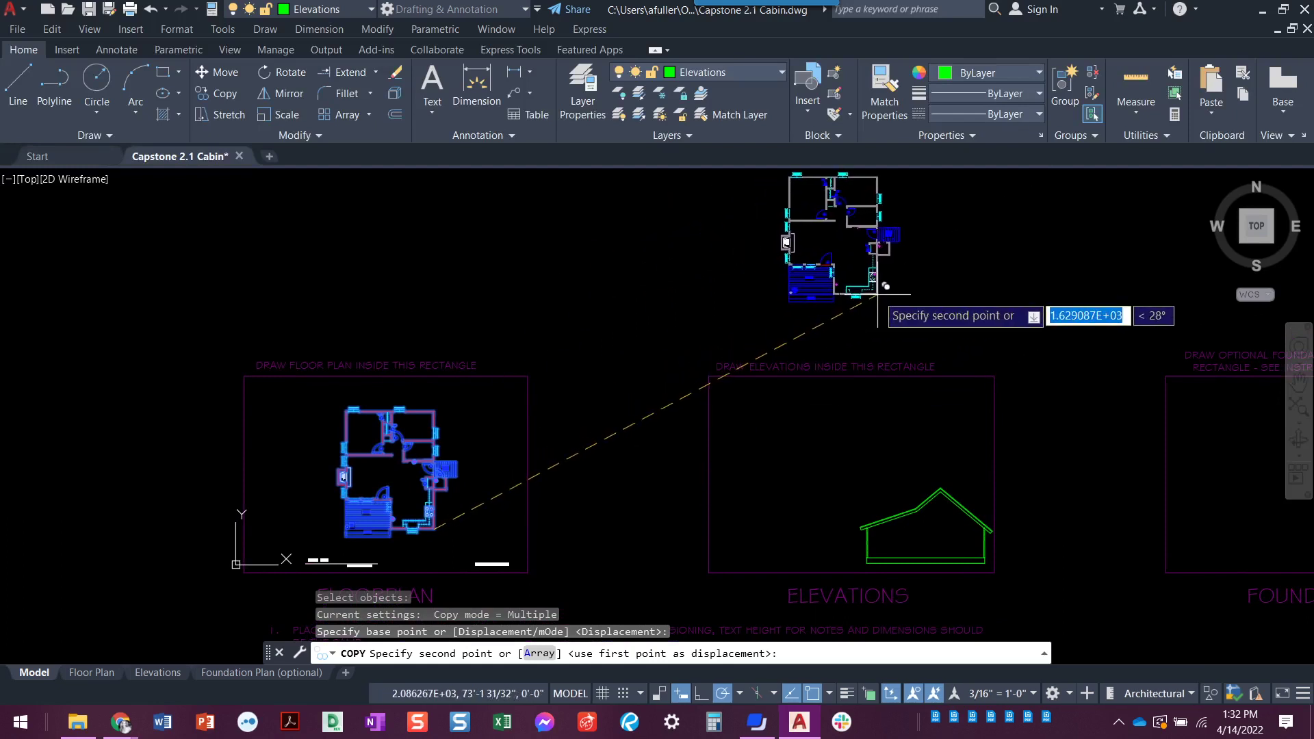
pyautogui.click(878, 295)
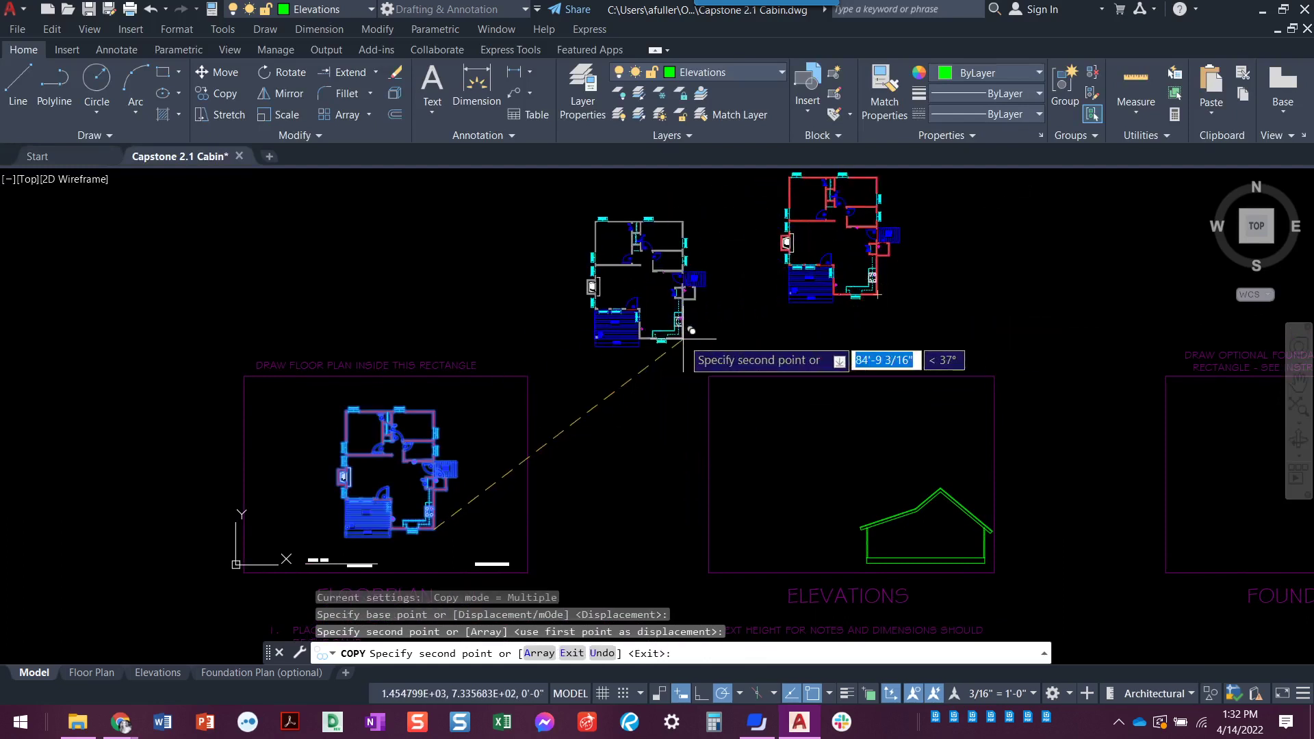
pyautogui.press('Escape')
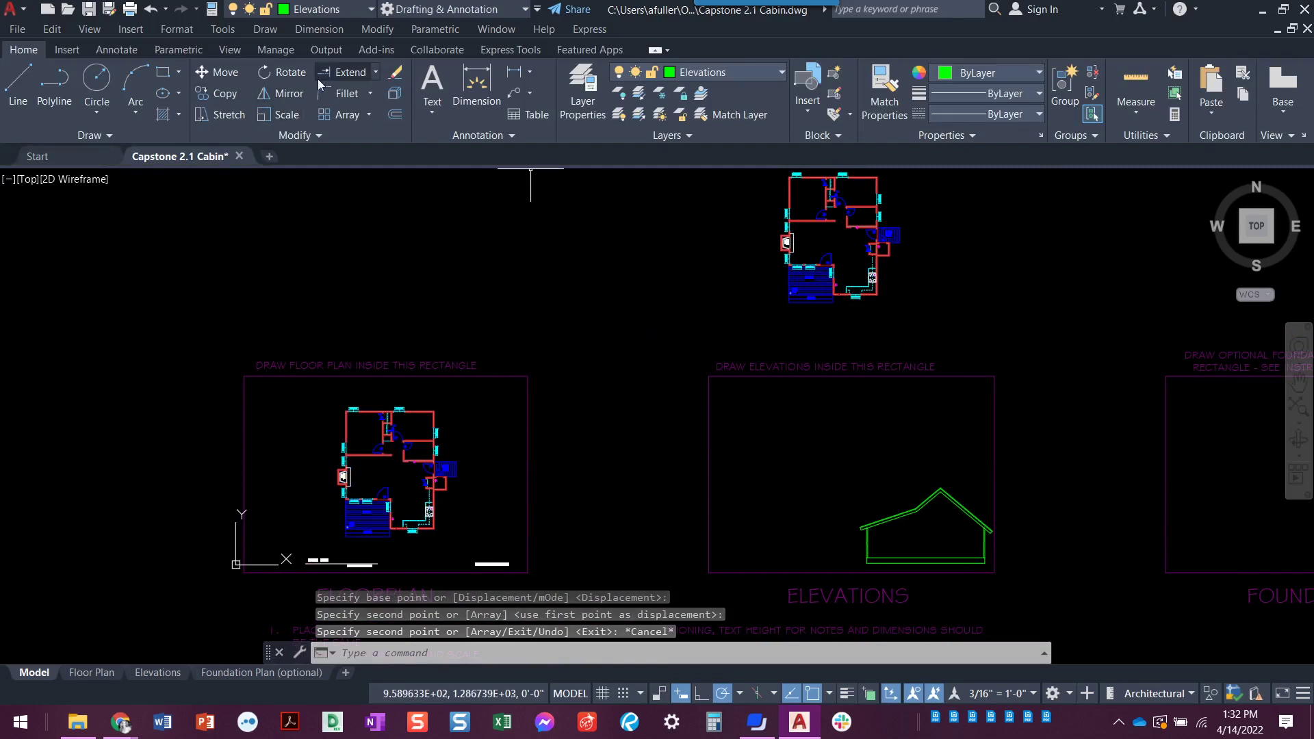
# Rotate the upper floor plan copy 90° about a picked pivot point.
pyautogui.click(286, 72)
pyautogui.moveTo(613, 311); pyautogui.dragTo(574, 371, button='middle')
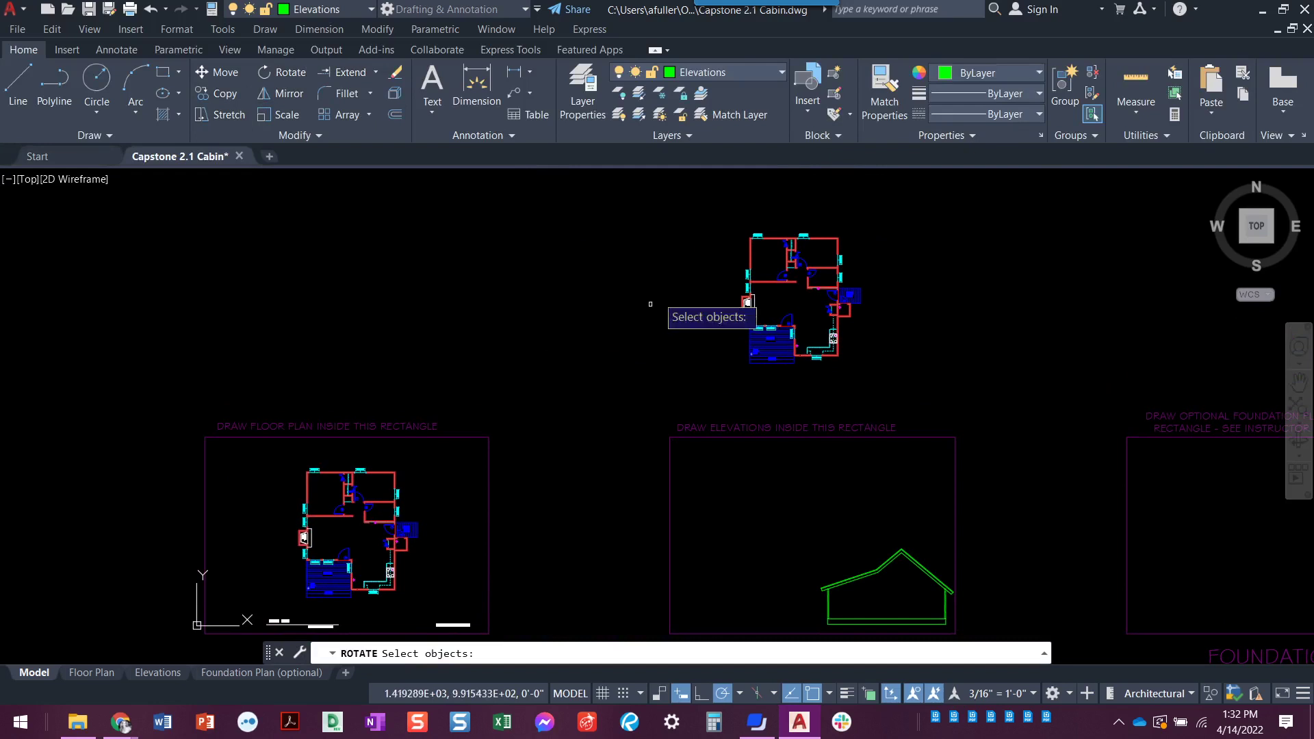
pyautogui.write('o')
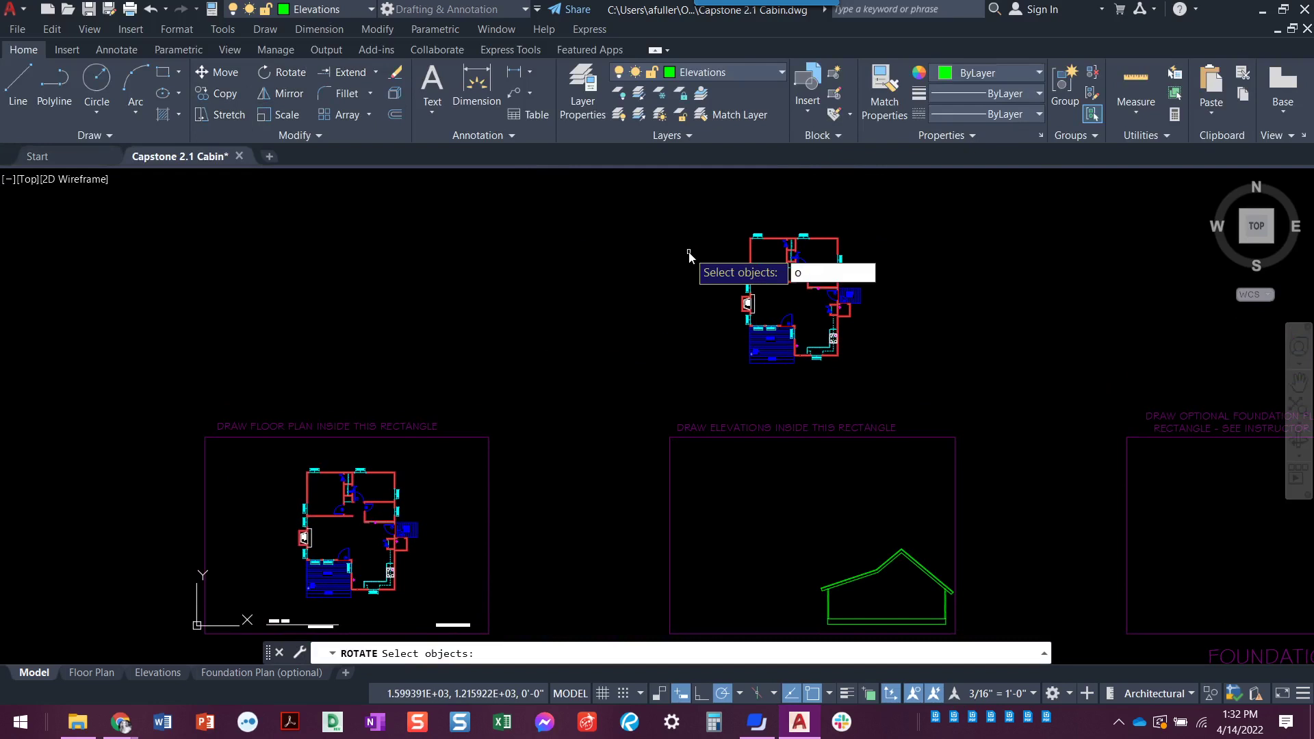
pyautogui.press('BackSpace')
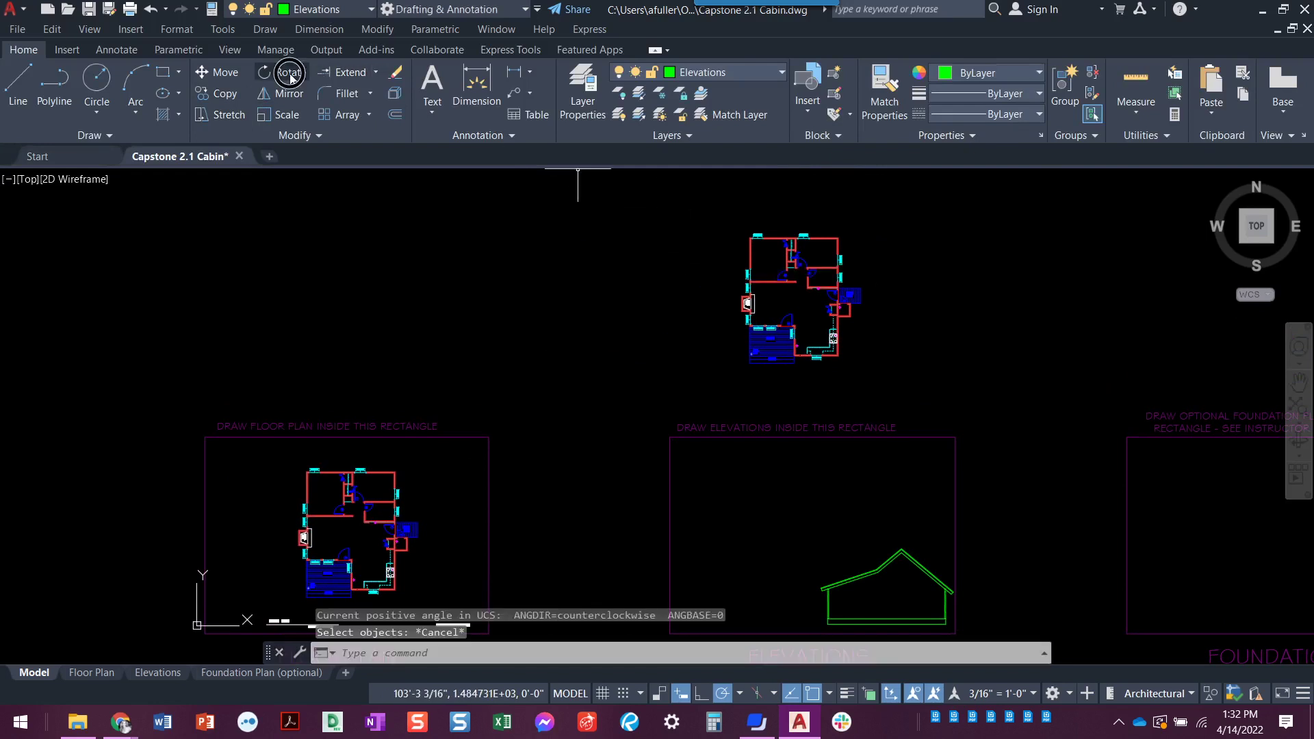
pyautogui.click(684, 204)
pyautogui.click(904, 392)
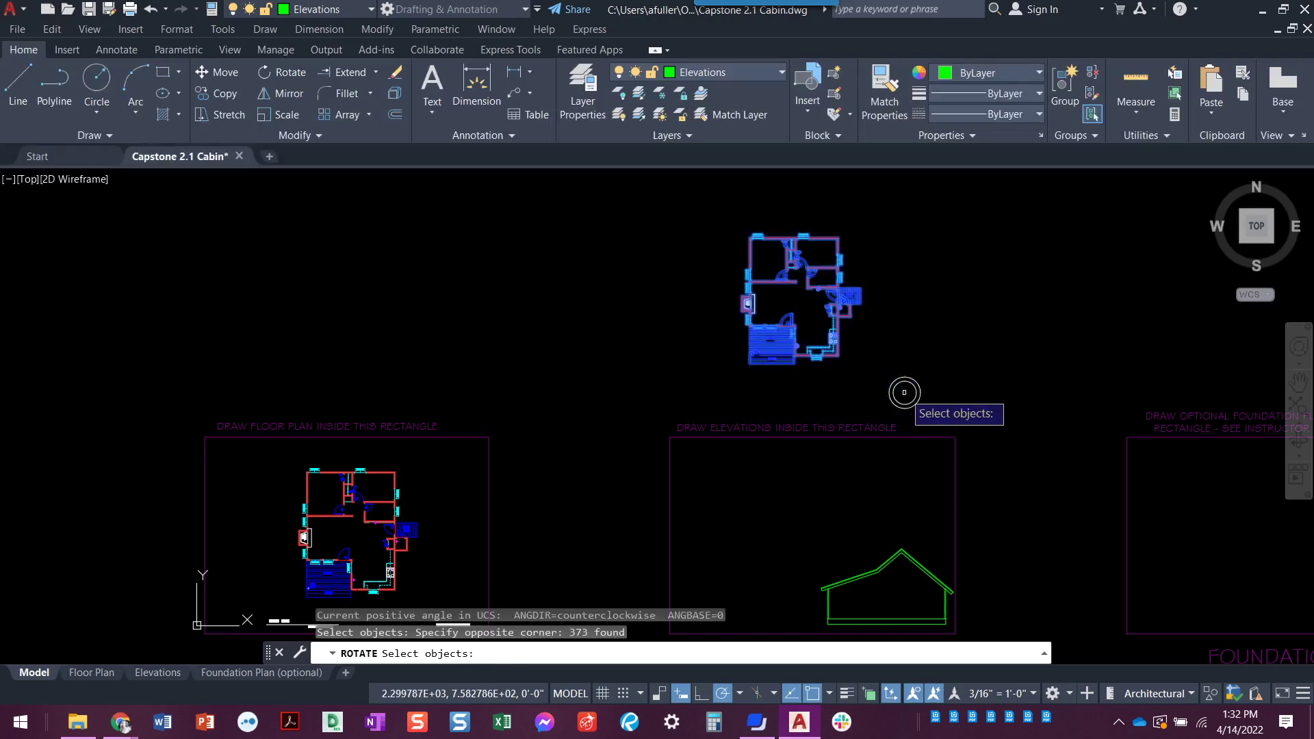
pyautogui.press('Return')
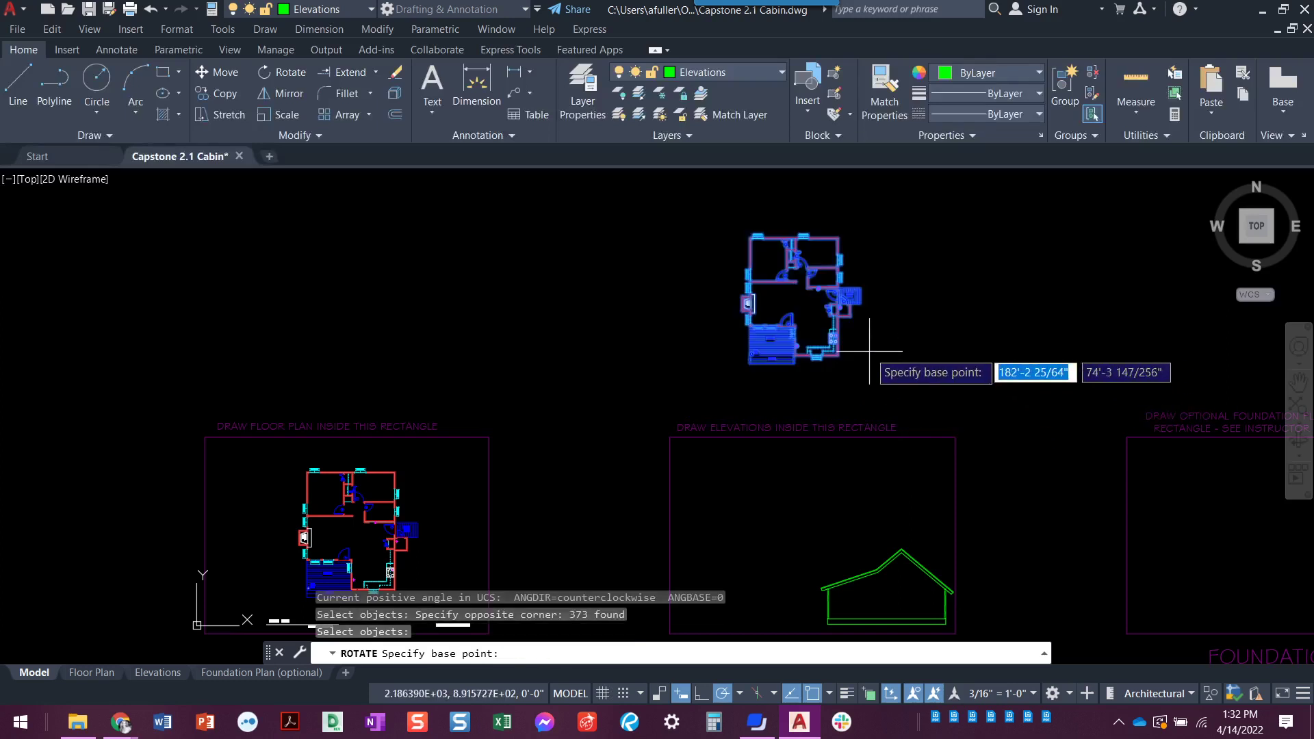
pyautogui.click(874, 354)
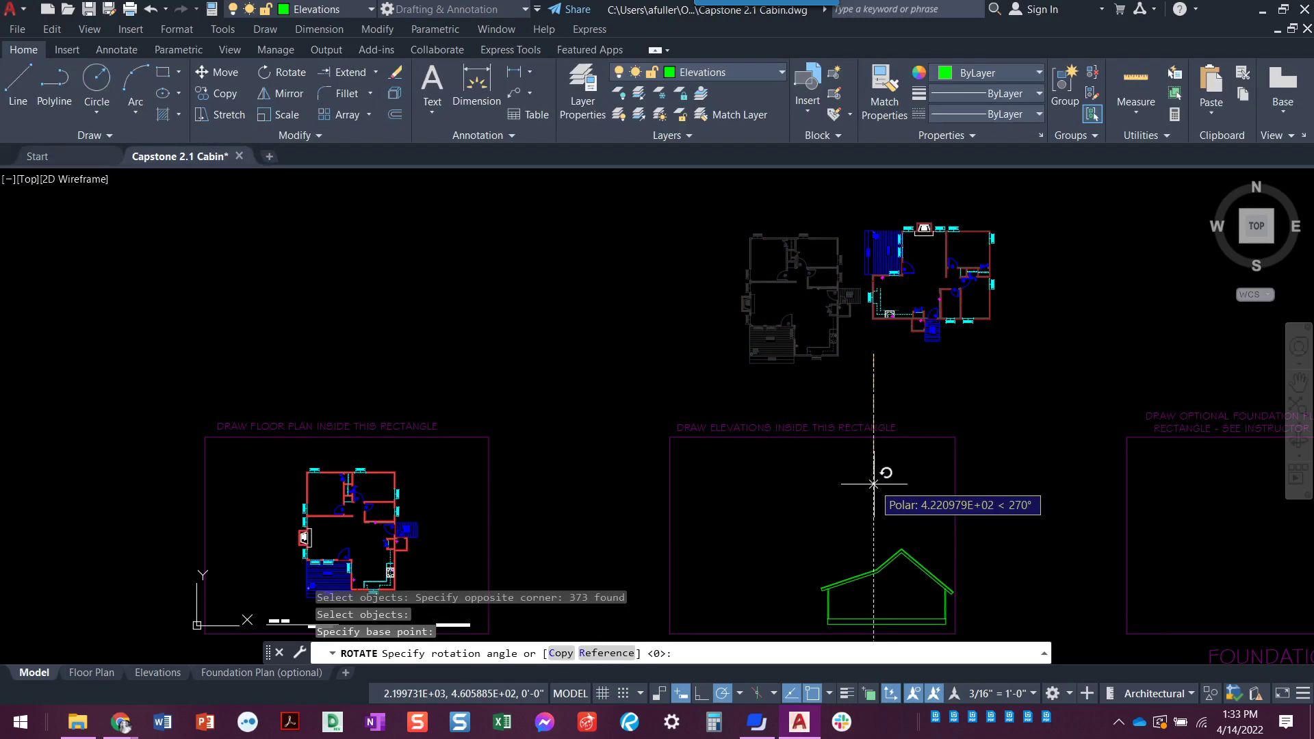
pyautogui.press('Escape')
pyautogui.press('Escape')
pyautogui.press('Escape')
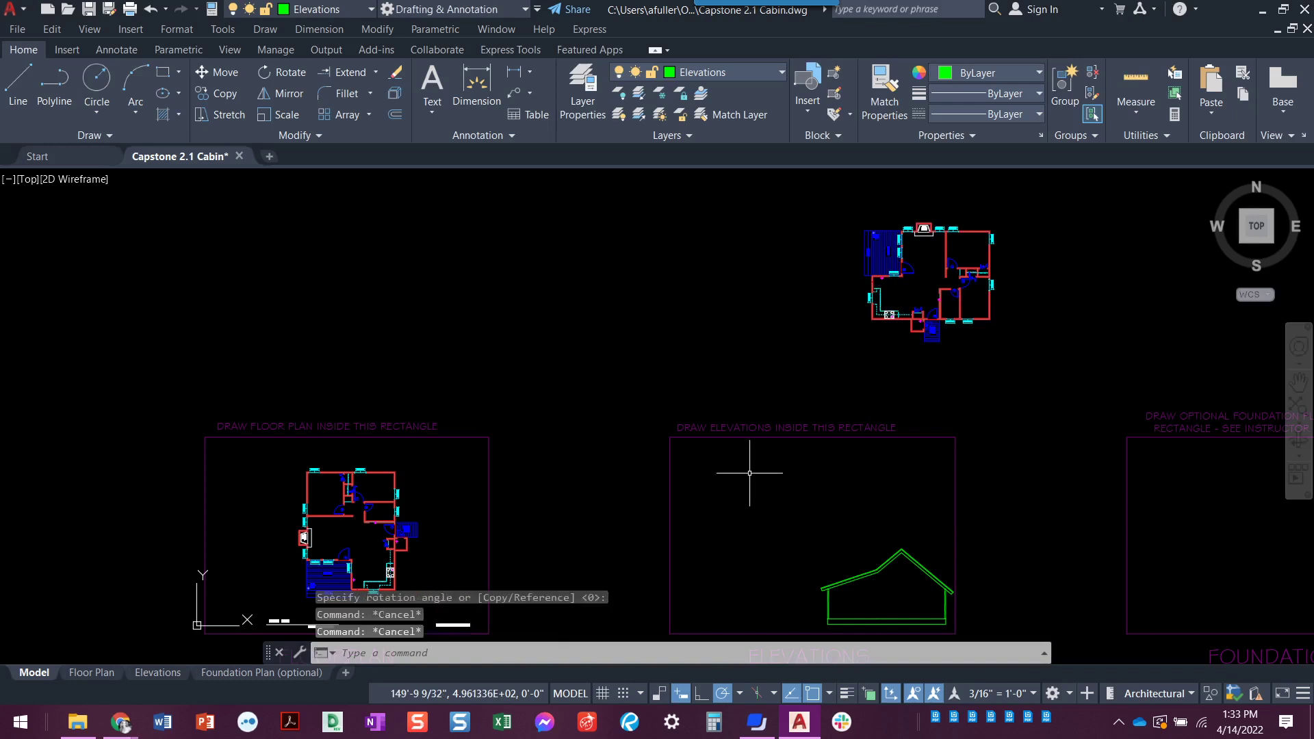
pyautogui.moveTo(749, 475); pyautogui.dragTo(698, 453, button='middle')
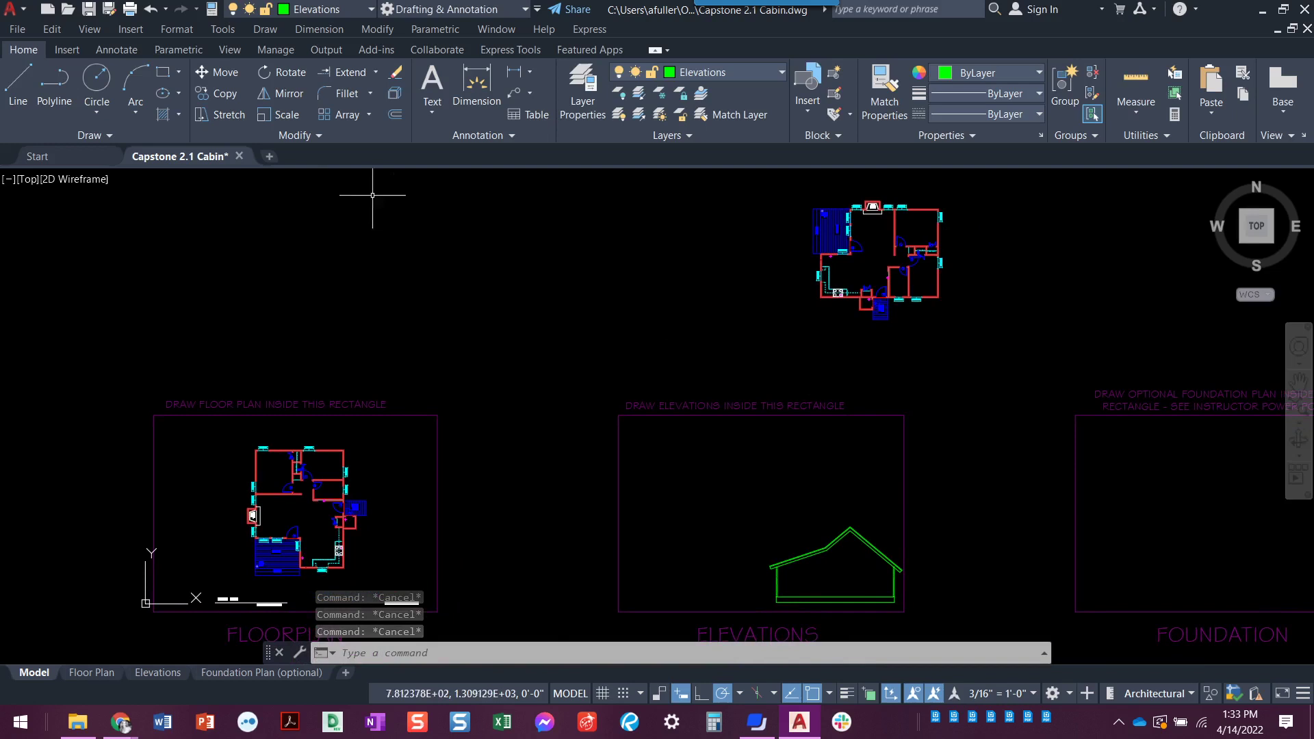
# Make layer 0 current and draw a vertical XLINE through the upper plan's wall corner.
pyautogui.click(692, 72)
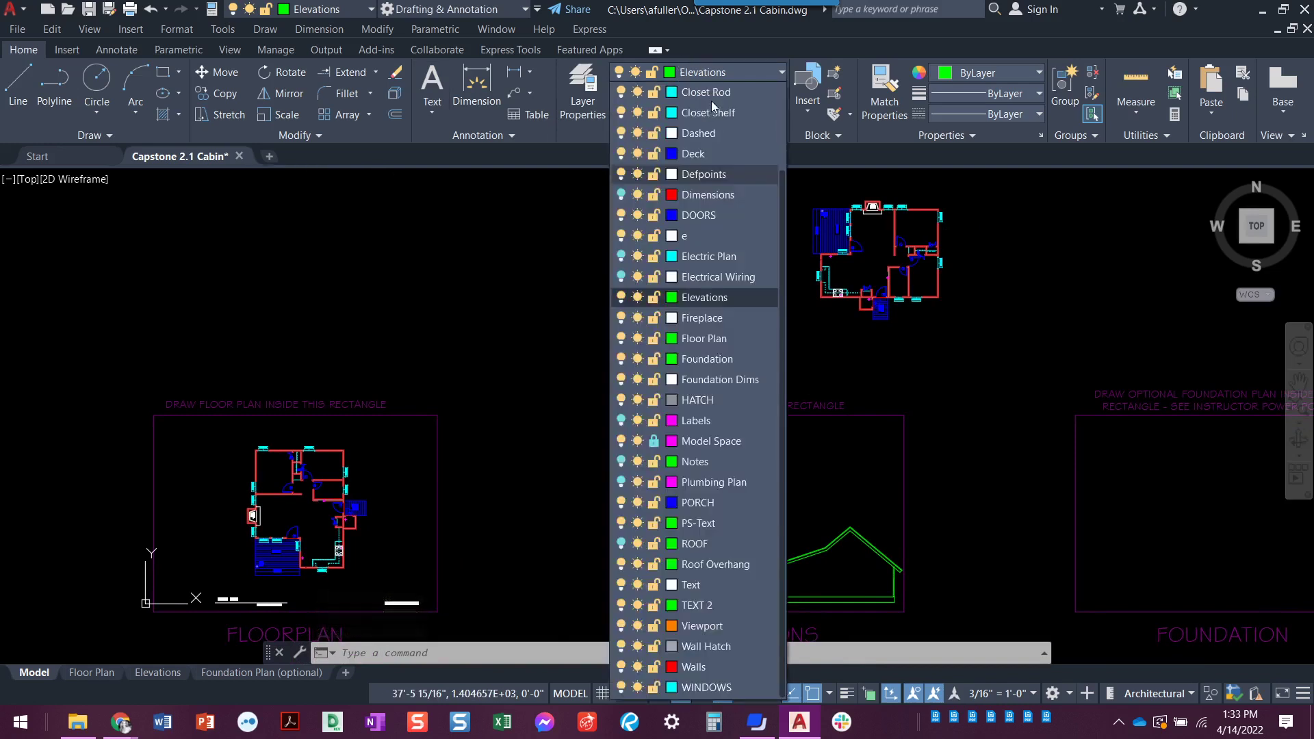
pyautogui.click(712, 92)
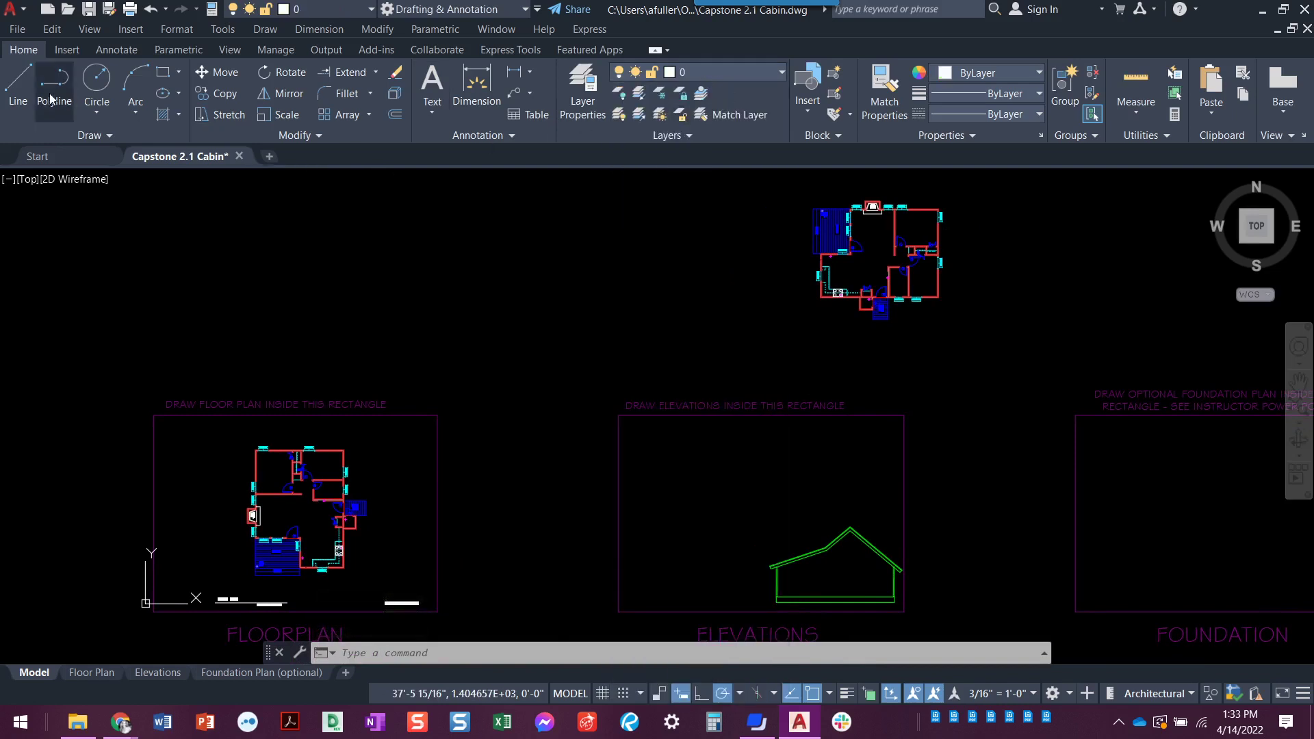
pyautogui.click(89, 135)
pyautogui.click(56, 160)
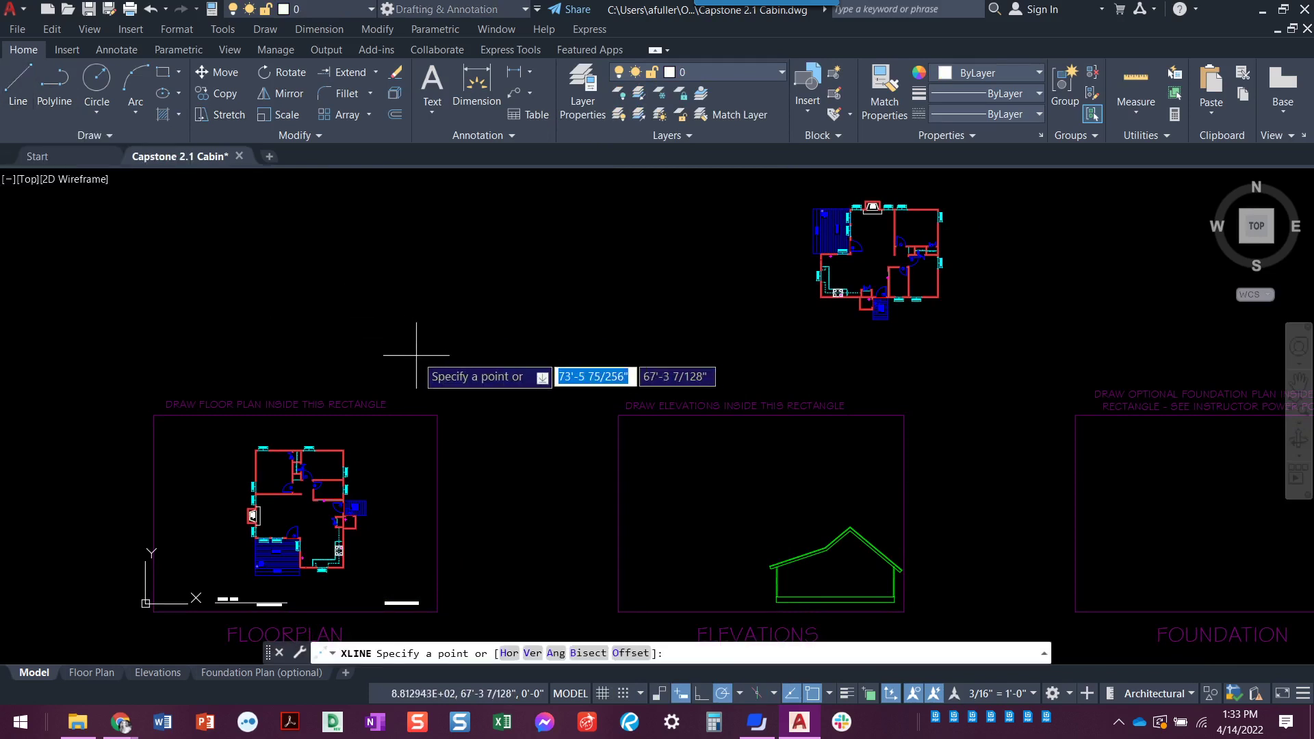
pyautogui.write('v')
pyautogui.press('Return')
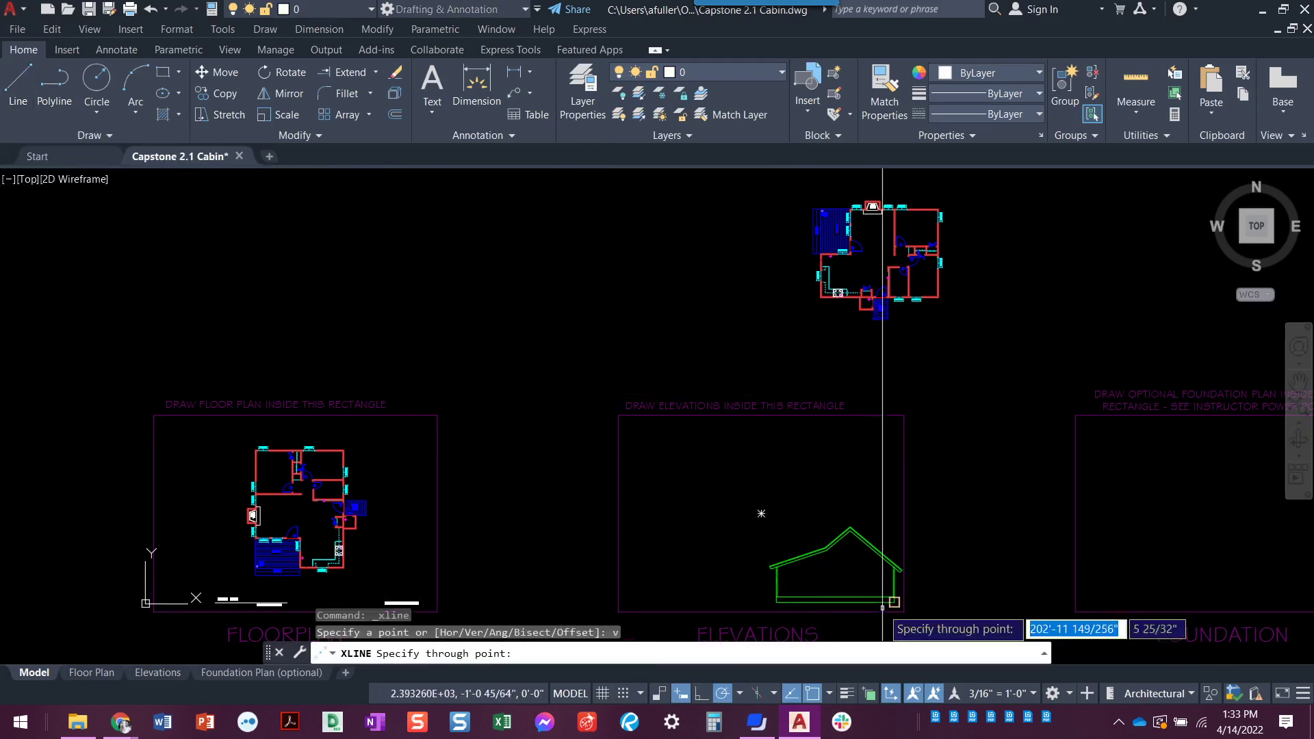
pyautogui.scroll(5, 882, 602)
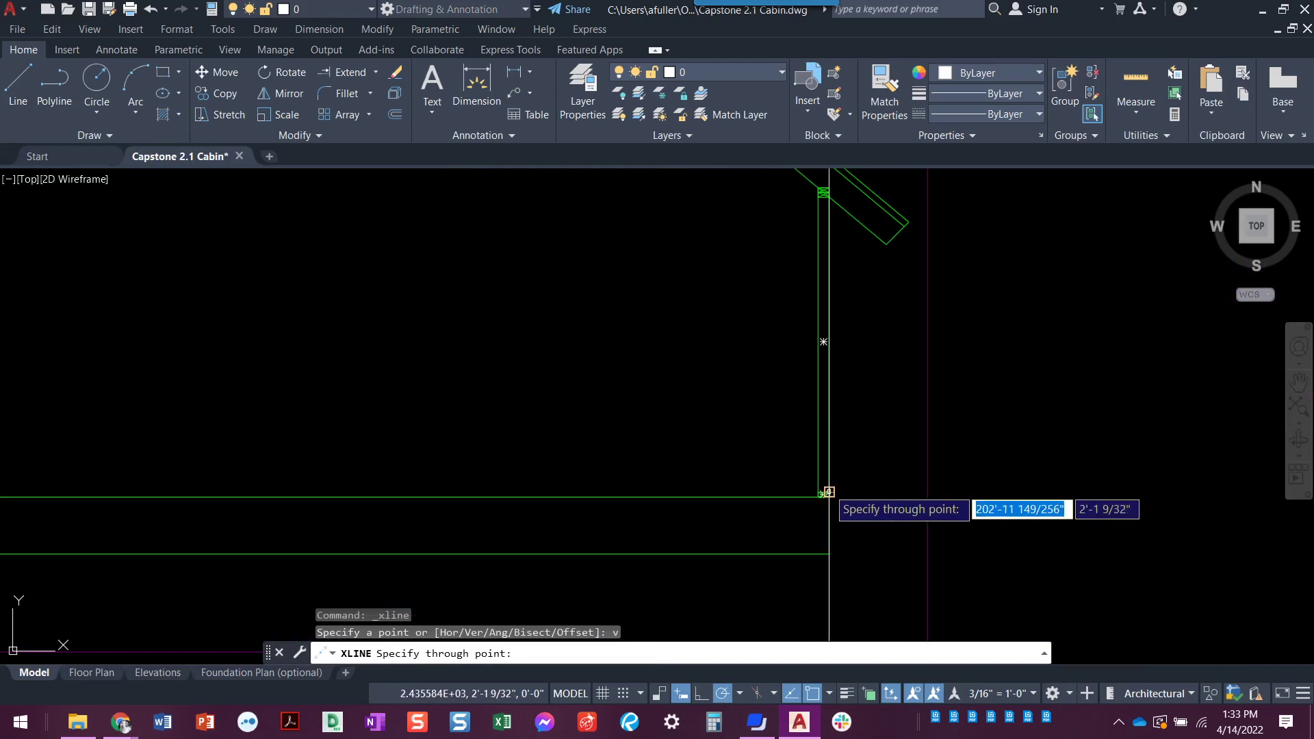
pyautogui.click(829, 491)
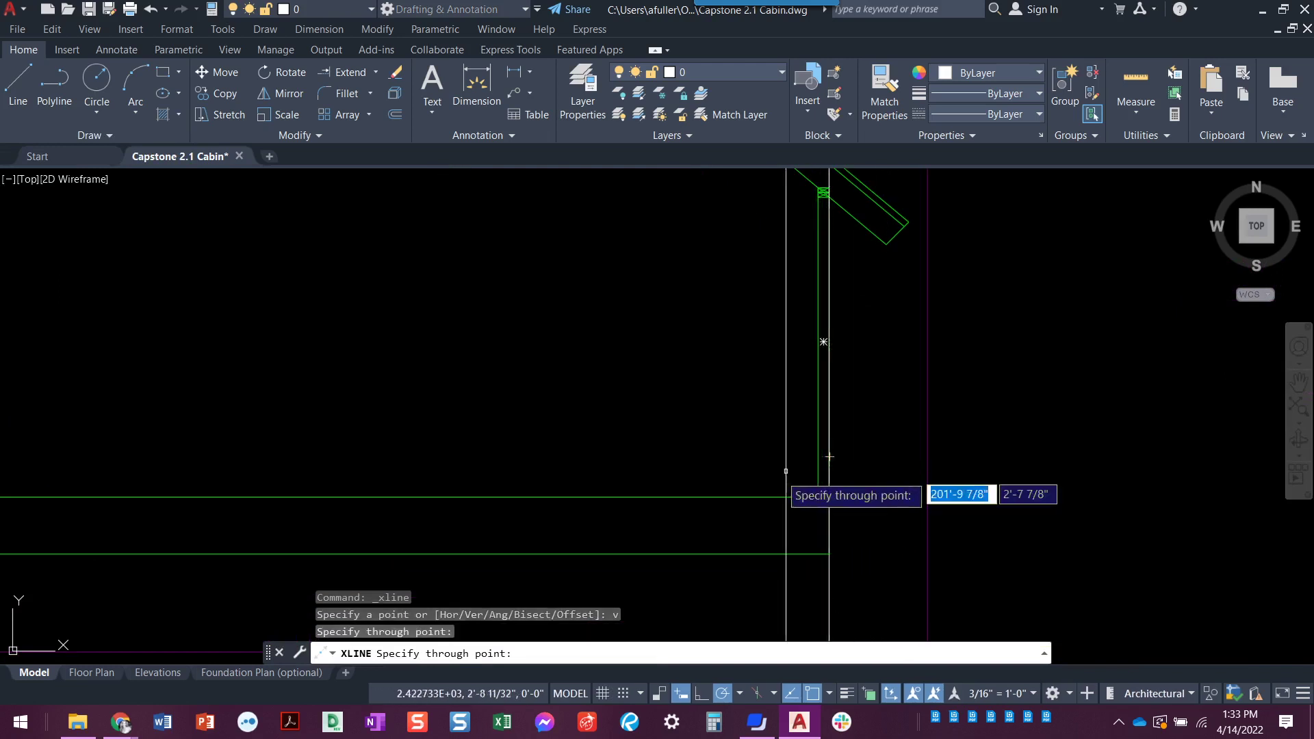
# Finish the construction line and window-select the whole upper floor plan for MOVE.
pyautogui.press('Return')
pyautogui.scroll(-8, 684, 465)
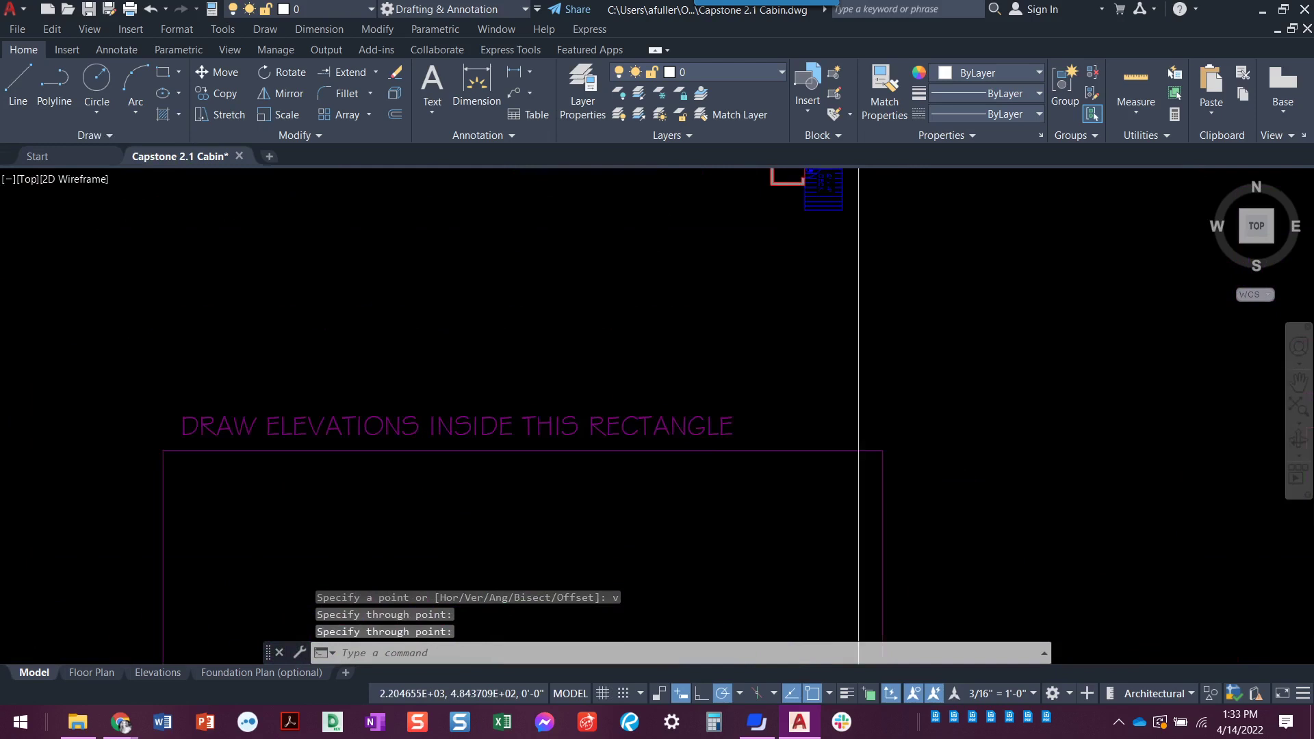
pyautogui.scroll(-2, 687, 314)
pyautogui.moveTo(686, 315)
pyautogui.mouseDown(button='middle')
pyautogui.moveTo(639, 449)
pyautogui.moveTo(648, 467)
pyautogui.mouseUp(button='middle')
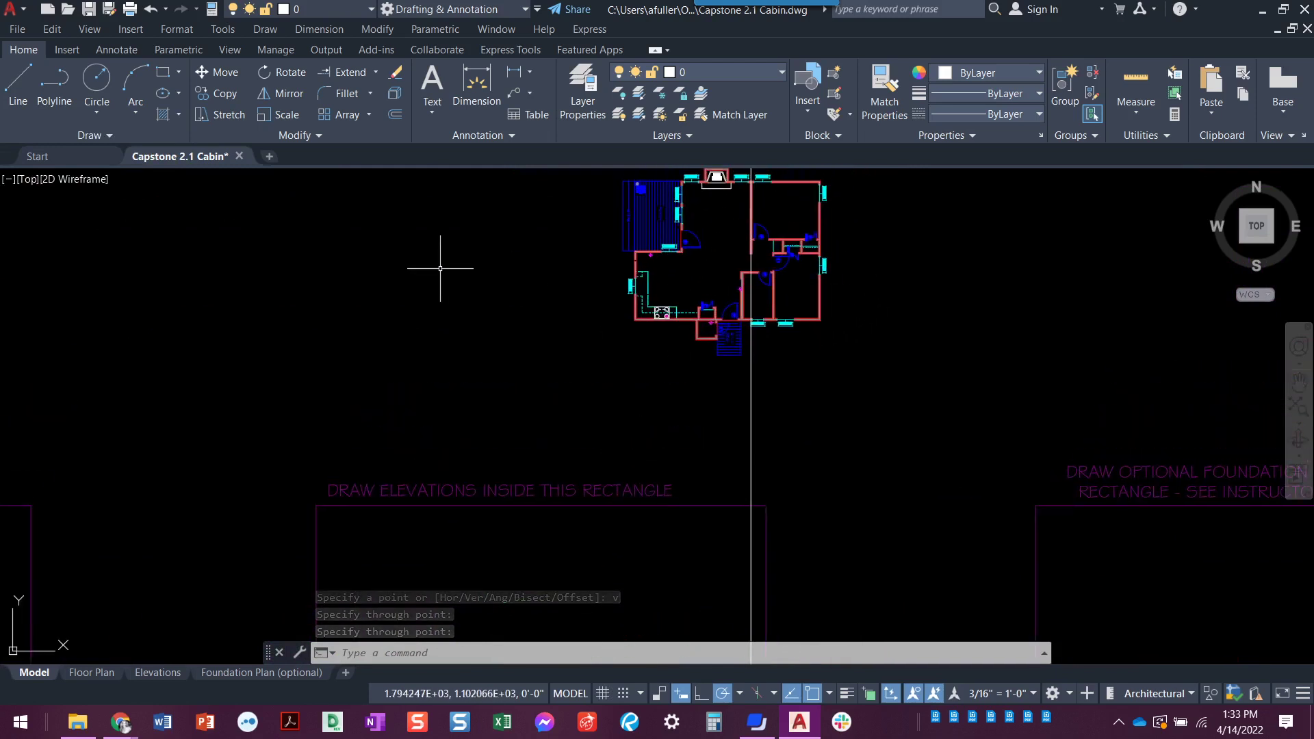
pyautogui.write('m')
pyautogui.press('Return')
pyautogui.moveTo(446, 288); pyautogui.dragTo(405, 432, button='middle')
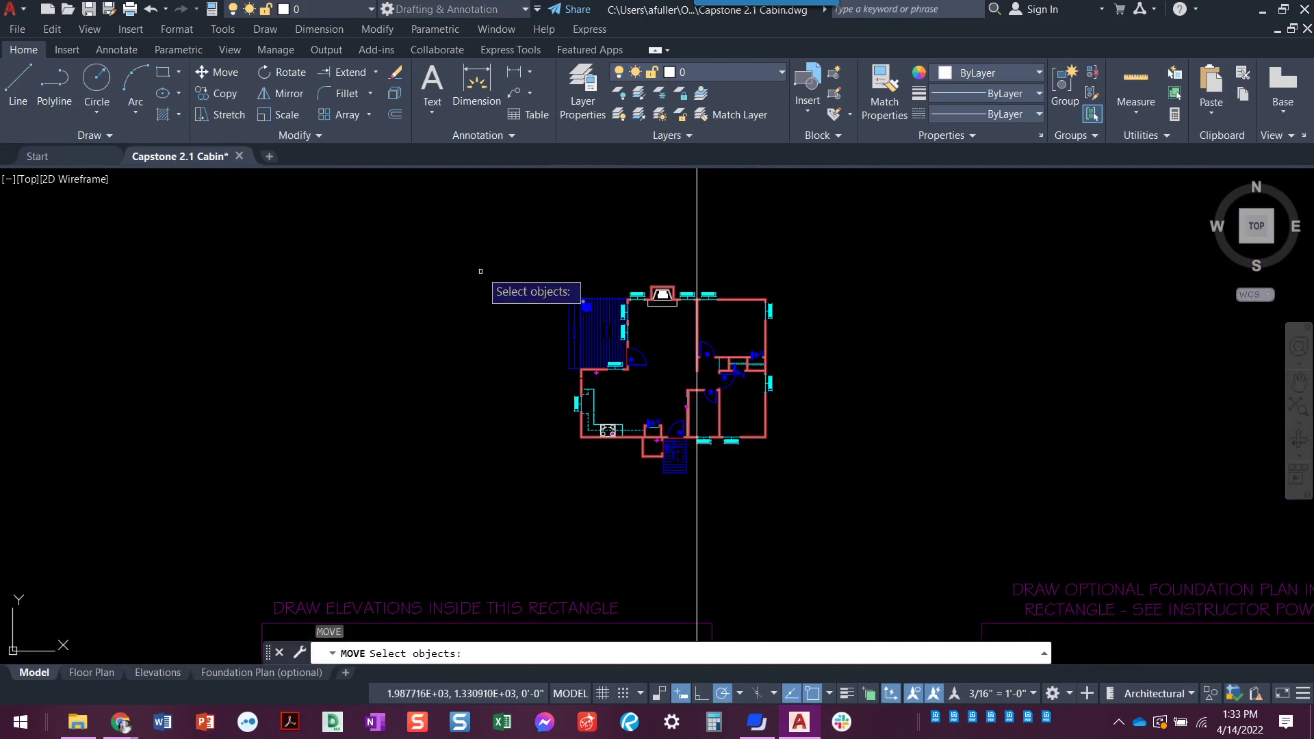
pyautogui.click(489, 251)
pyautogui.click(812, 518)
pyautogui.press('Return')
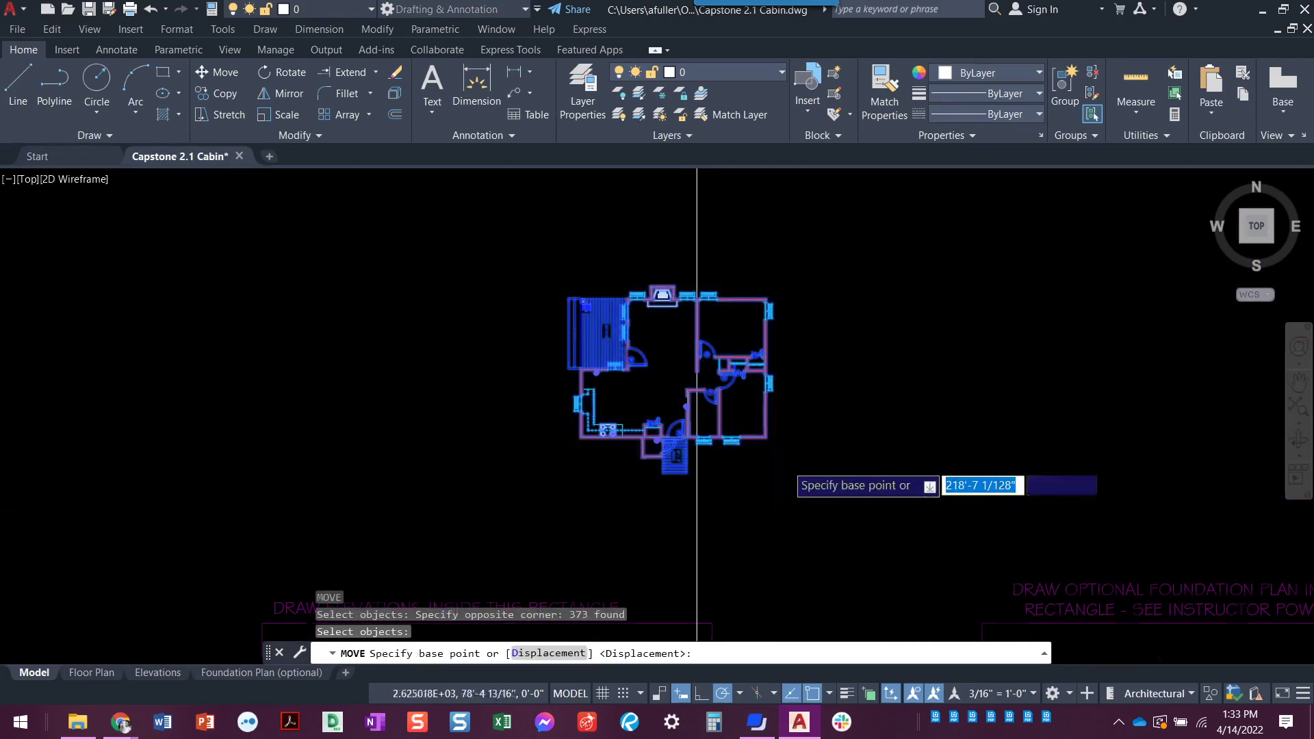
# Move the plan from its lower-right corner onto the vertical xline using the Nearest snap.
pyautogui.scroll(4, 753, 432)
pyautogui.click(698, 359)
pyautogui.scroll(-3, 698, 359)
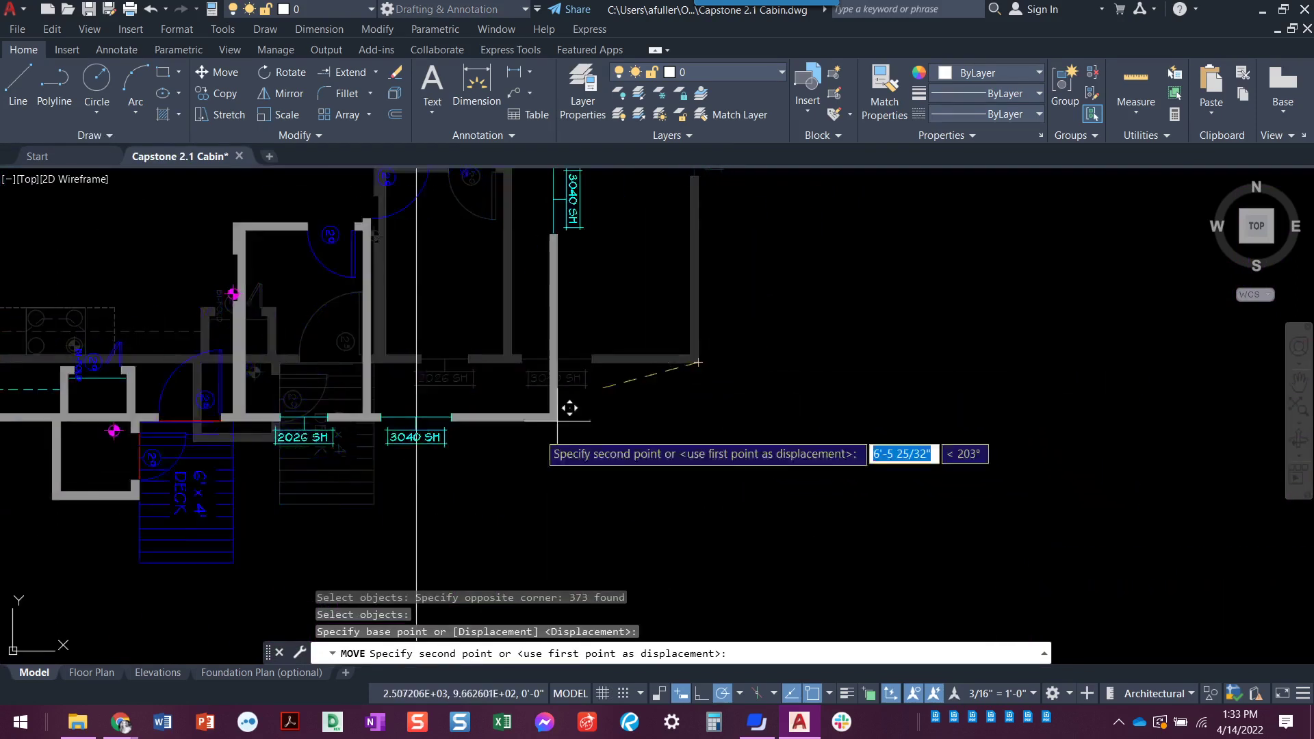
pyautogui.moveTo(501, 469); pyautogui.dragTo(572, 212, button='middle')
pyautogui.scroll(-2, 566, 302)
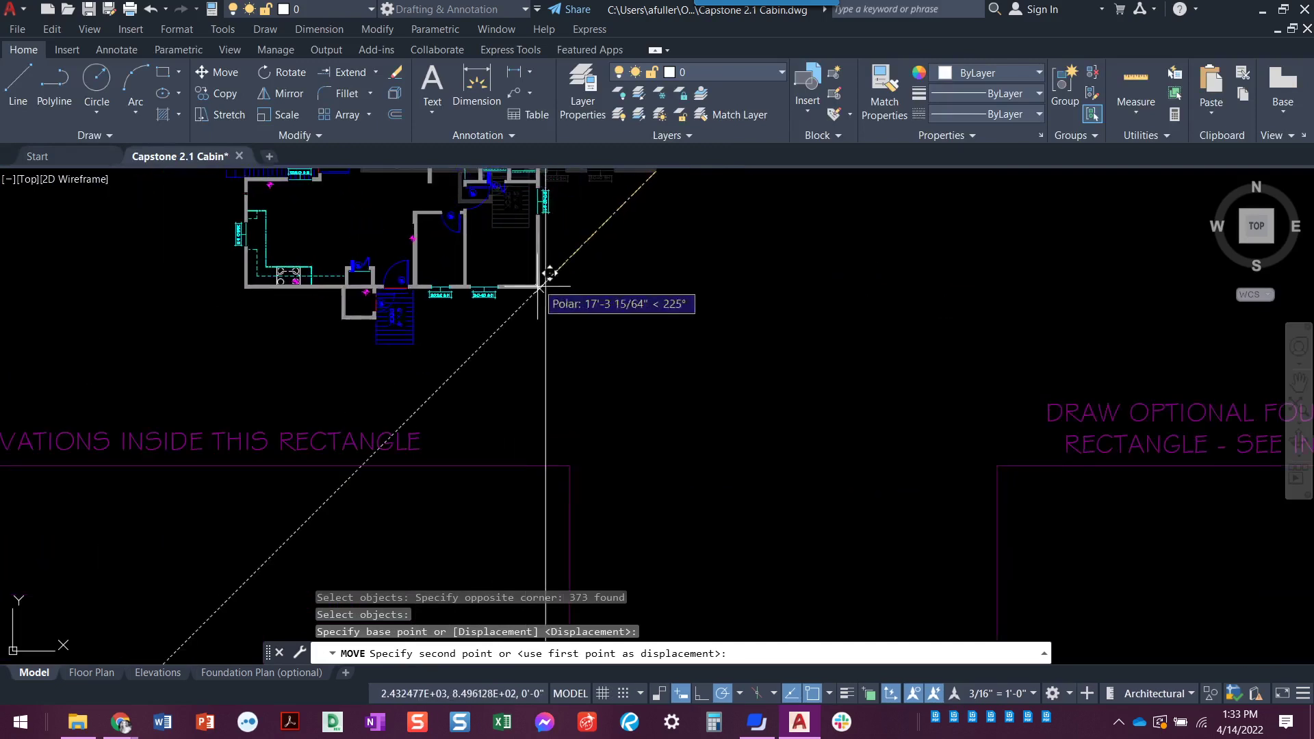
pyautogui.keyDown('shift'); pyautogui.rightClick(532, 316); pyautogui.keyUp('shift')
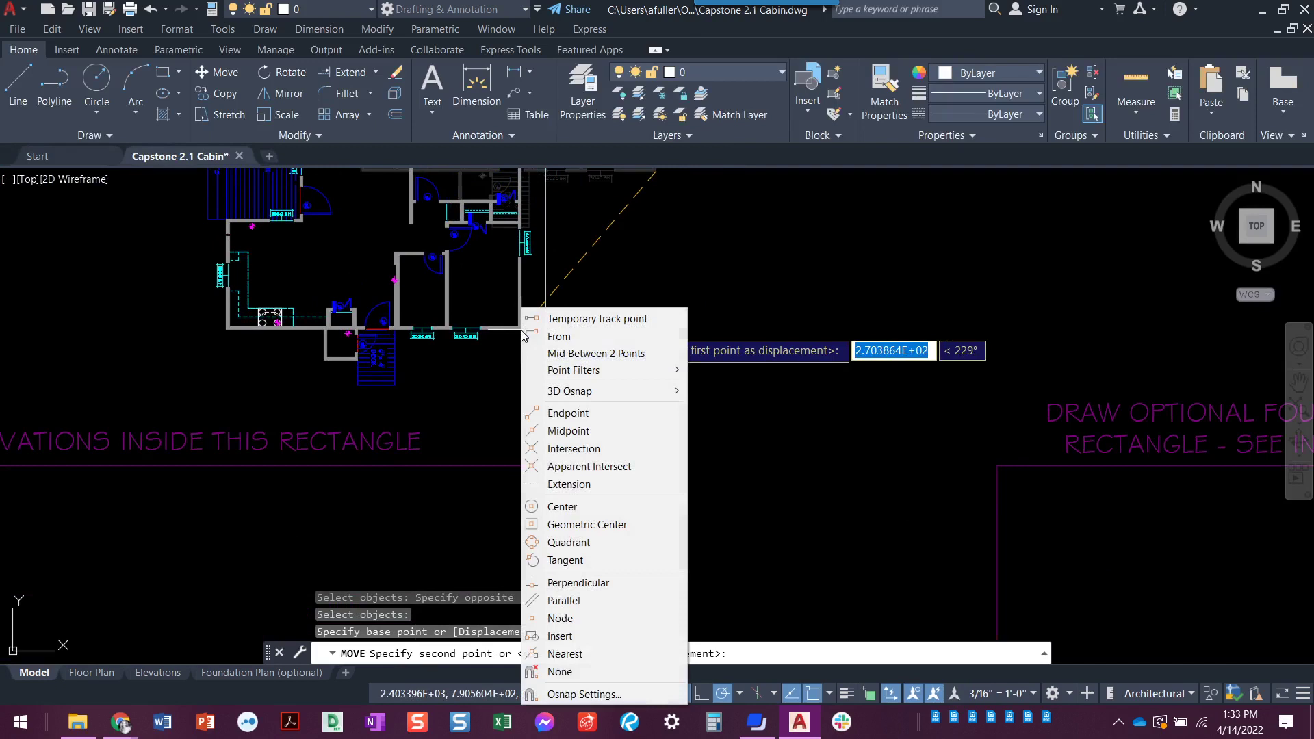
pyautogui.click(575, 655)
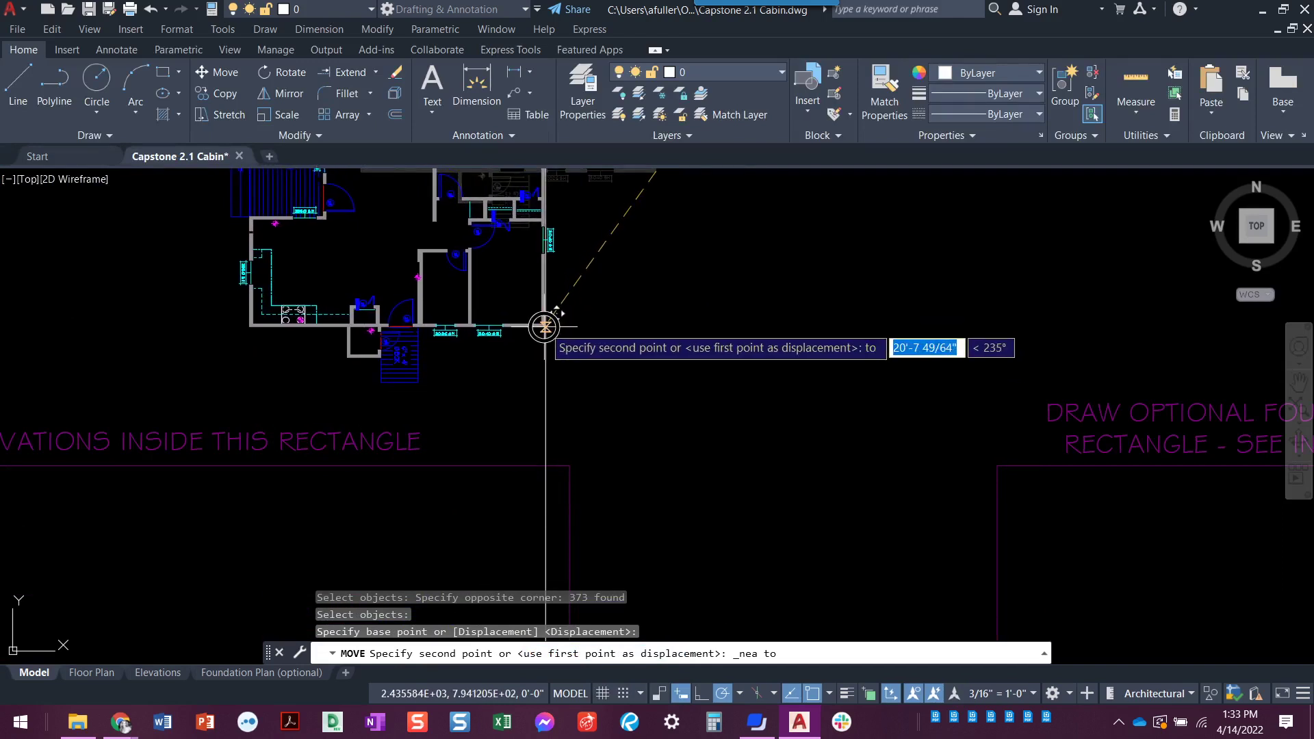
pyautogui.click(546, 327)
pyautogui.press('Escape')
pyautogui.press('Escape')
pyautogui.scroll(-2, 748, 290)
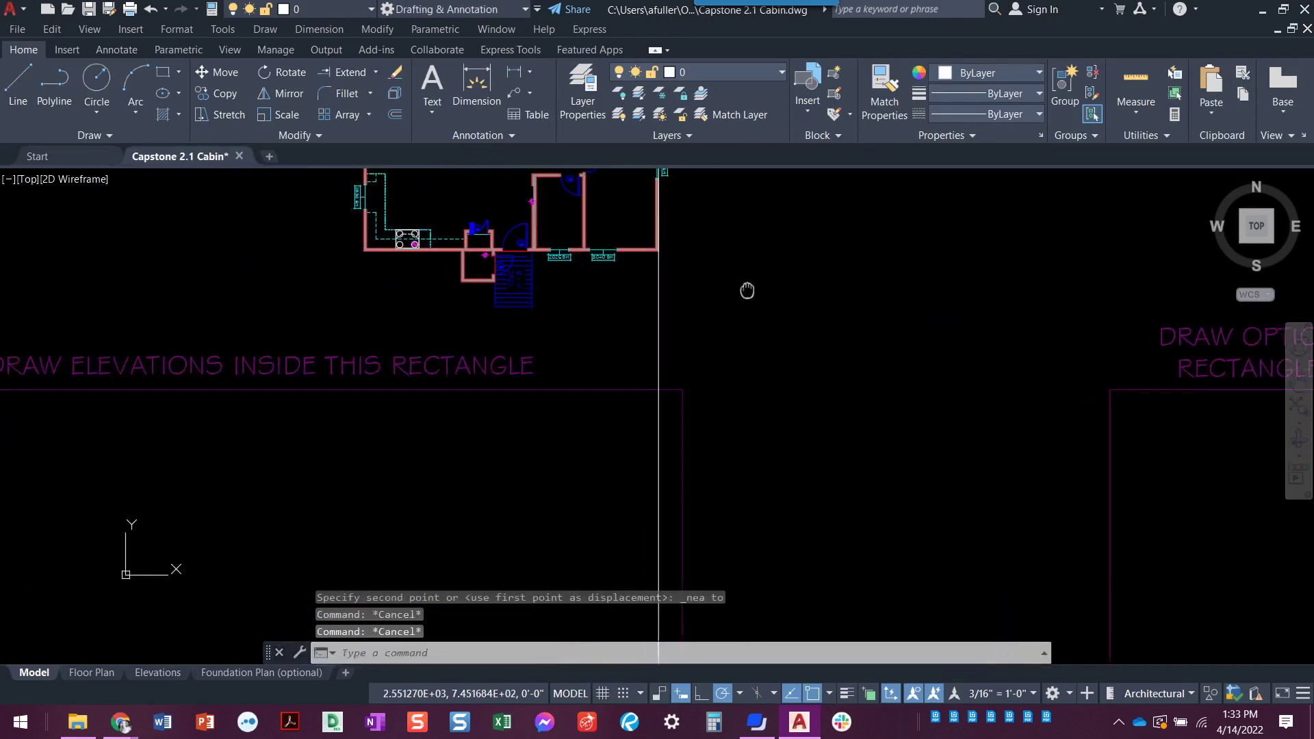
pyautogui.scroll(-2, 689, 333)
pyautogui.moveTo(689, 333); pyautogui.dragTo(714, 309, button='middle')
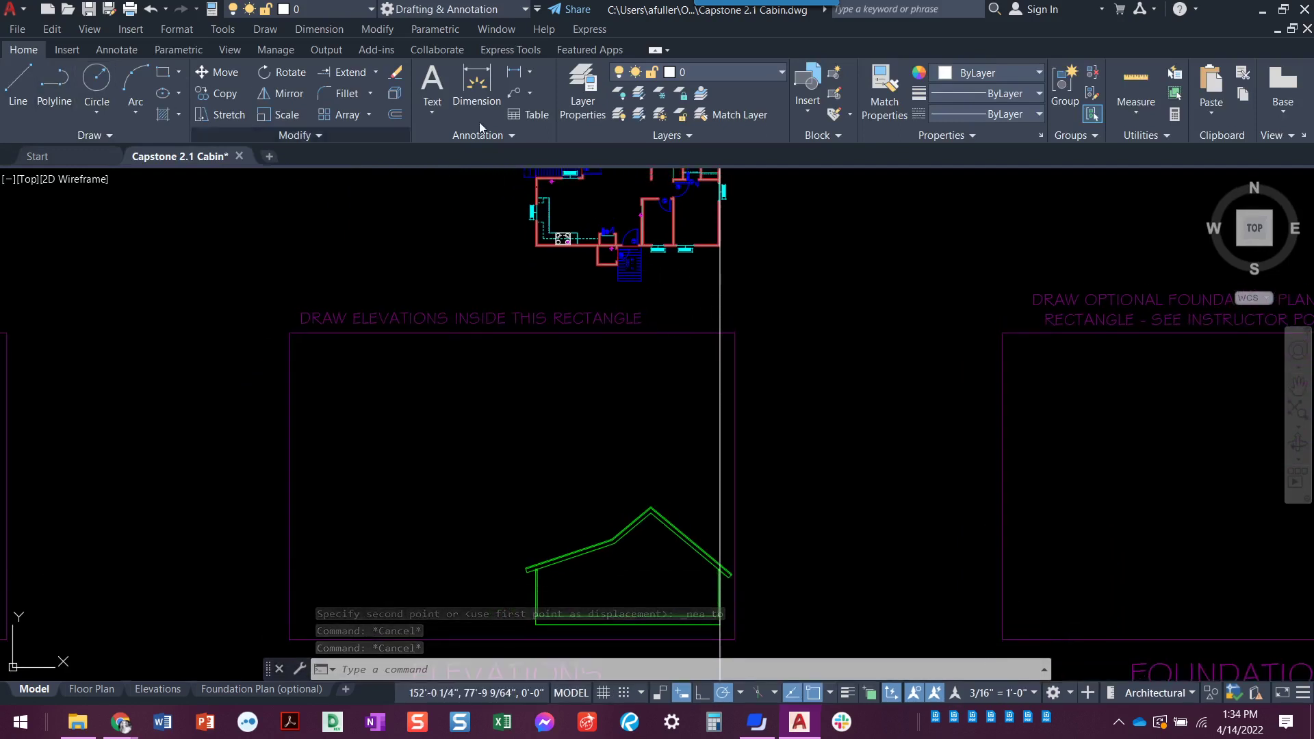
# Create a new Construction layer colored yellow and set it current in Layer Properties Manager.
pyautogui.click(702, 74)
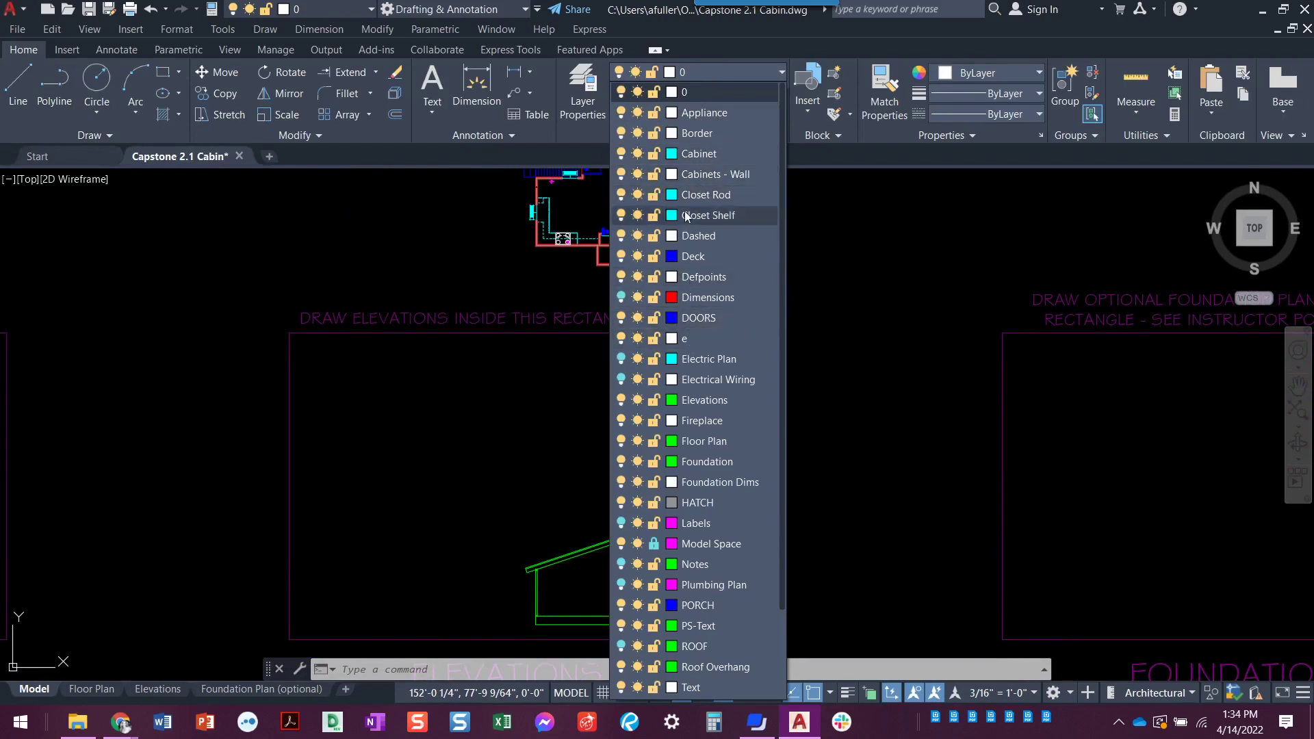
pyautogui.click(582, 103)
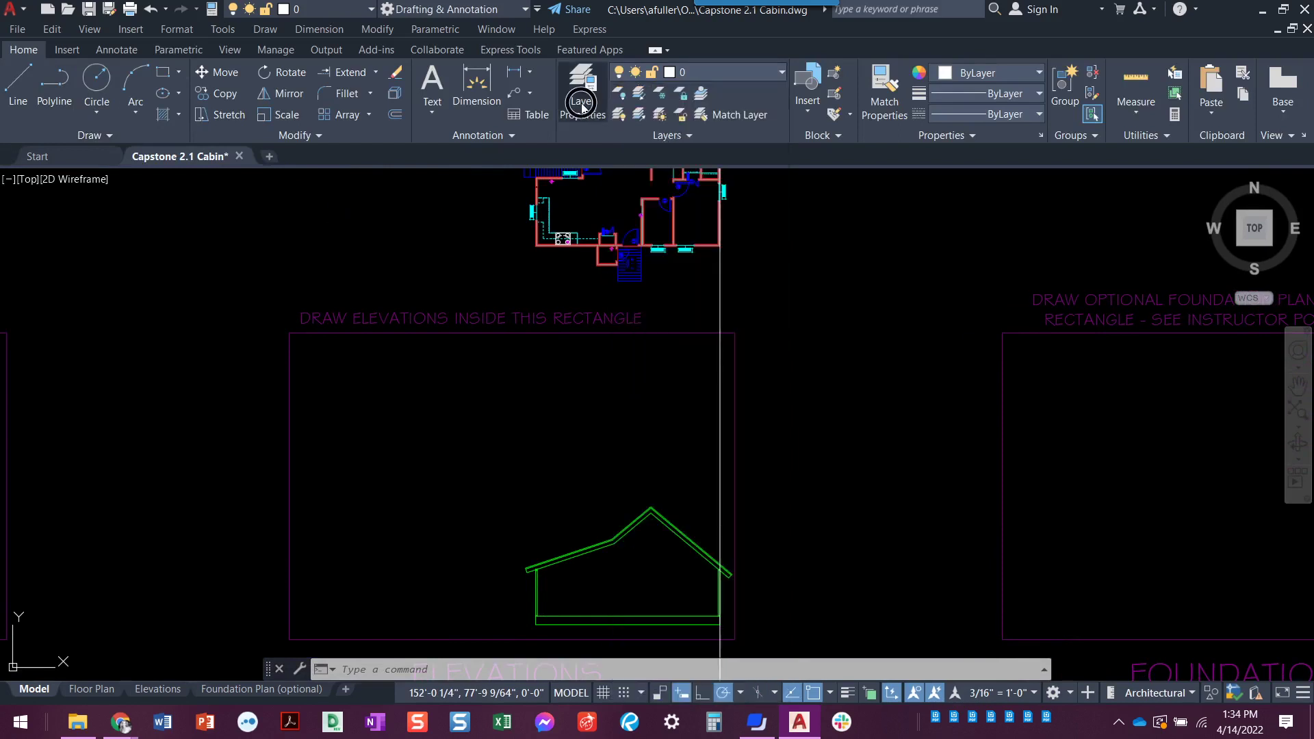
pyautogui.click(576, 117)
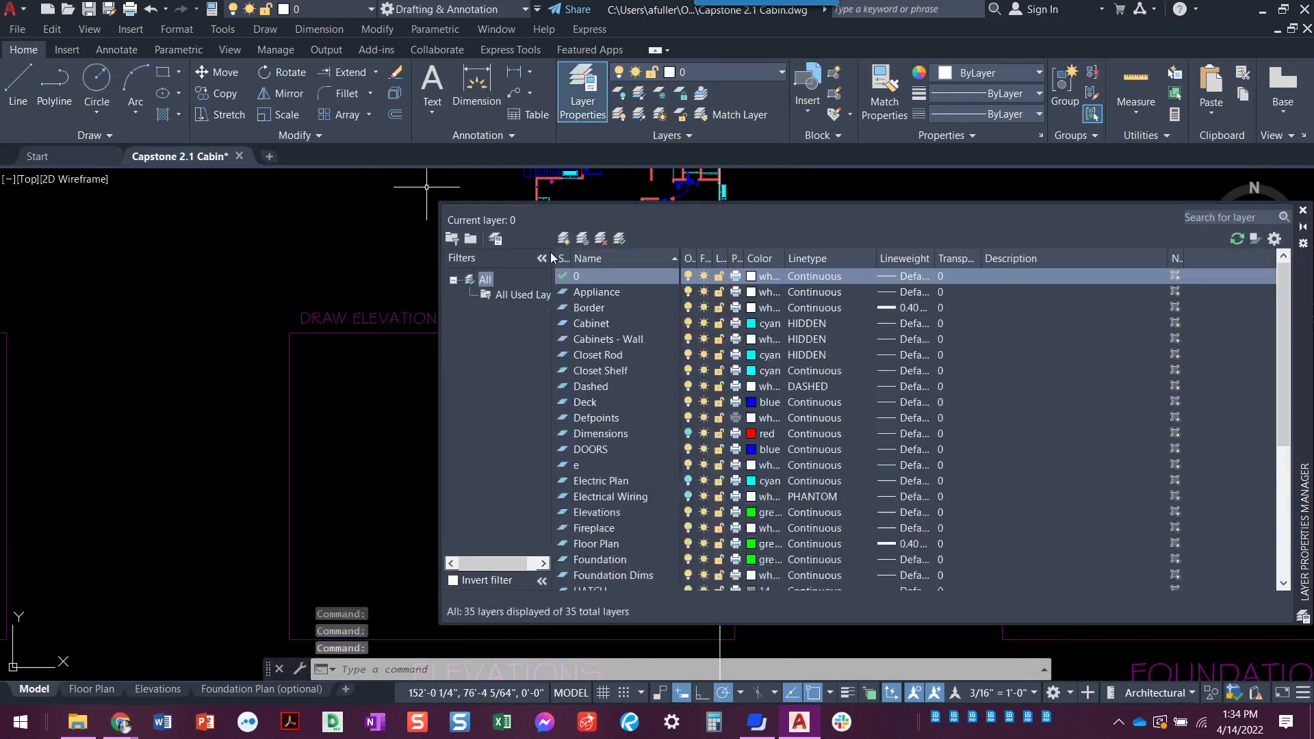
pyautogui.click(563, 239)
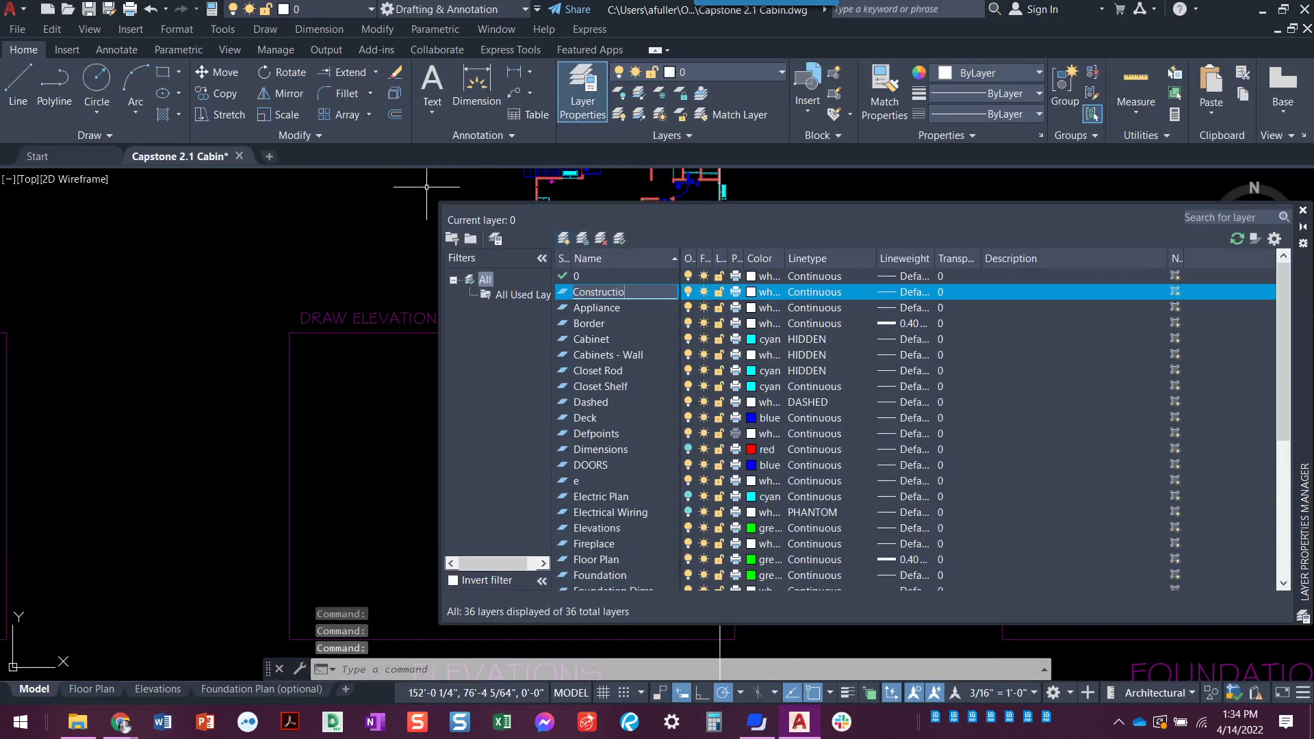
pyautogui.click(751, 293)
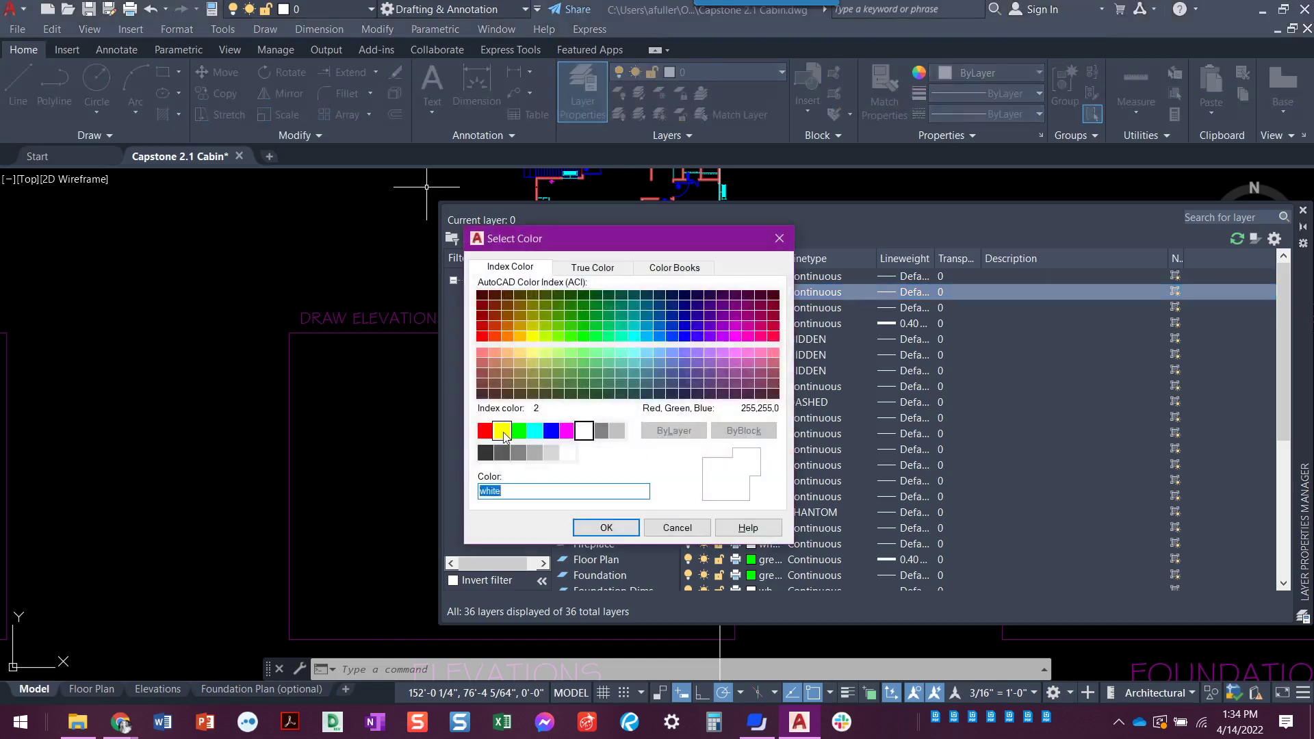
pyautogui.click(502, 431)
pyautogui.click(607, 528)
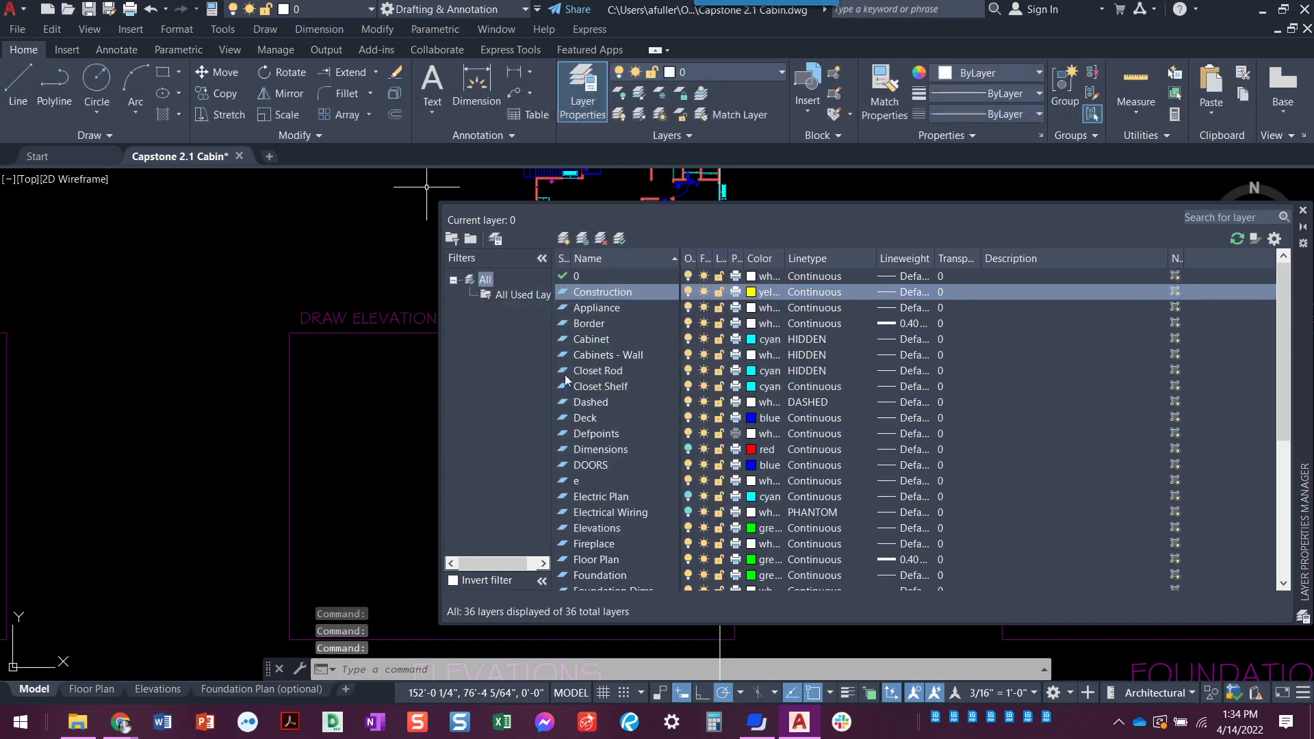
pyautogui.doubleClick(595, 294)
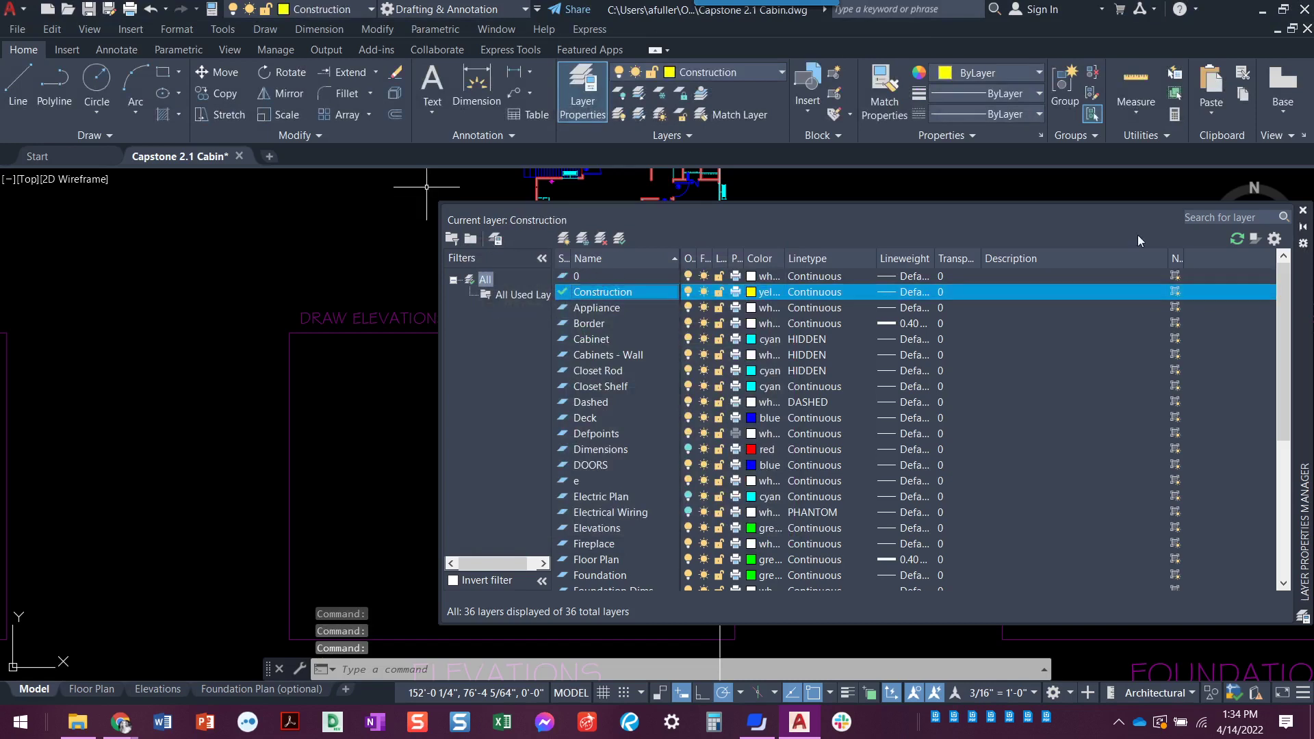
pyautogui.click(1302, 210)
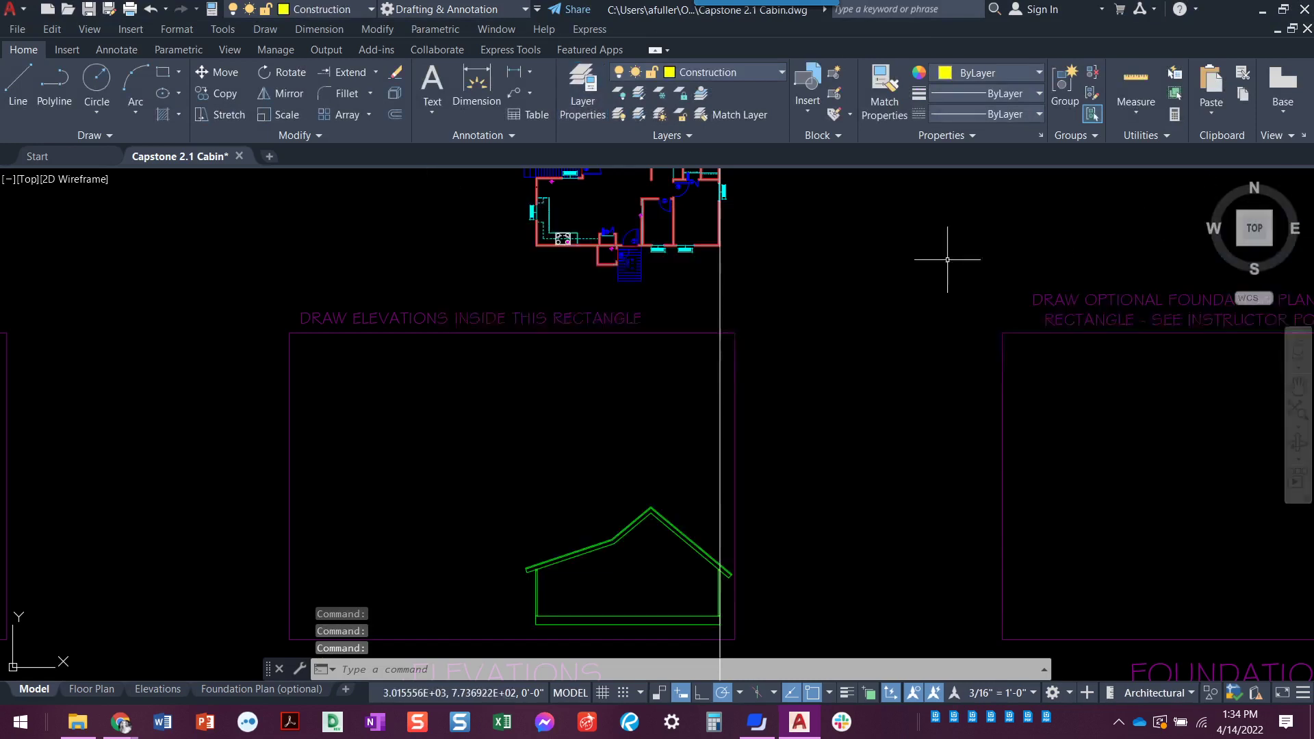
# Move the vertical construction line onto the Construction layer.
pyautogui.click(769, 292)
pyautogui.click(717, 295)
pyautogui.click(730, 72)
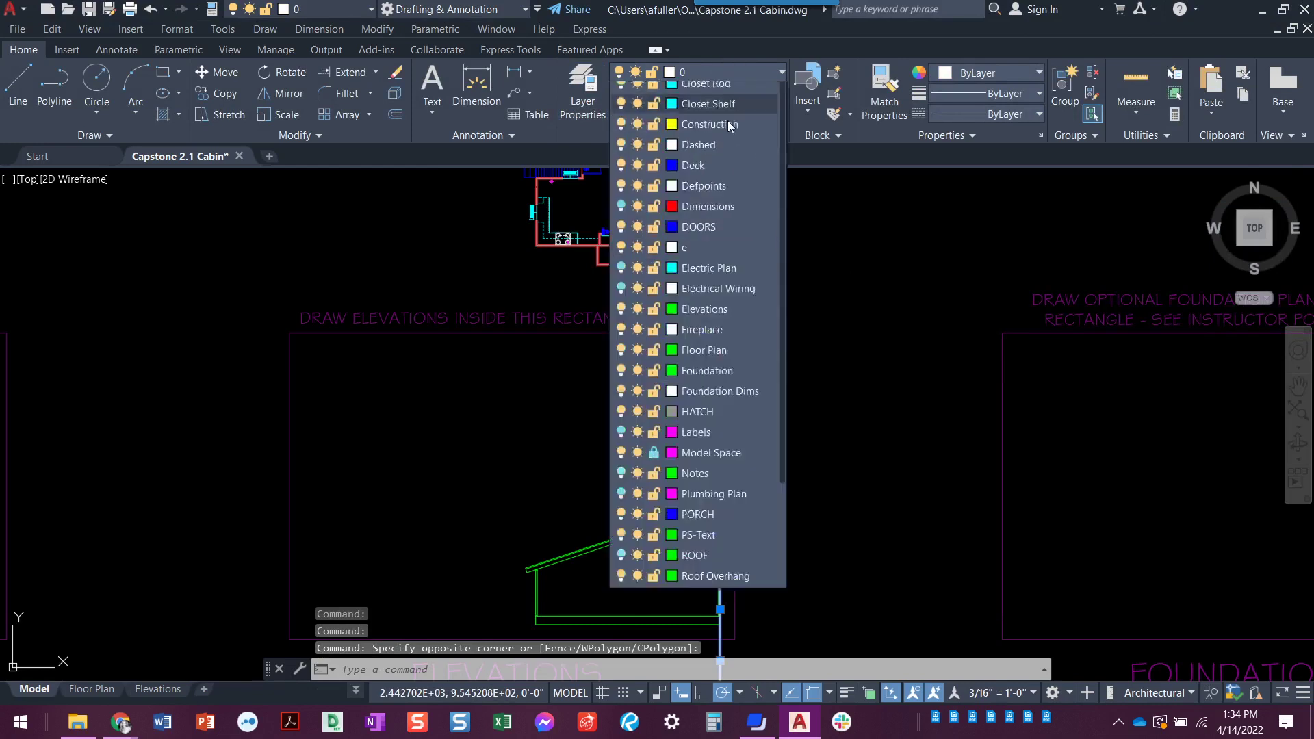
pyautogui.click(700, 235)
pyautogui.press('Escape')
pyautogui.press('Escape')
pyautogui.press('Escape')
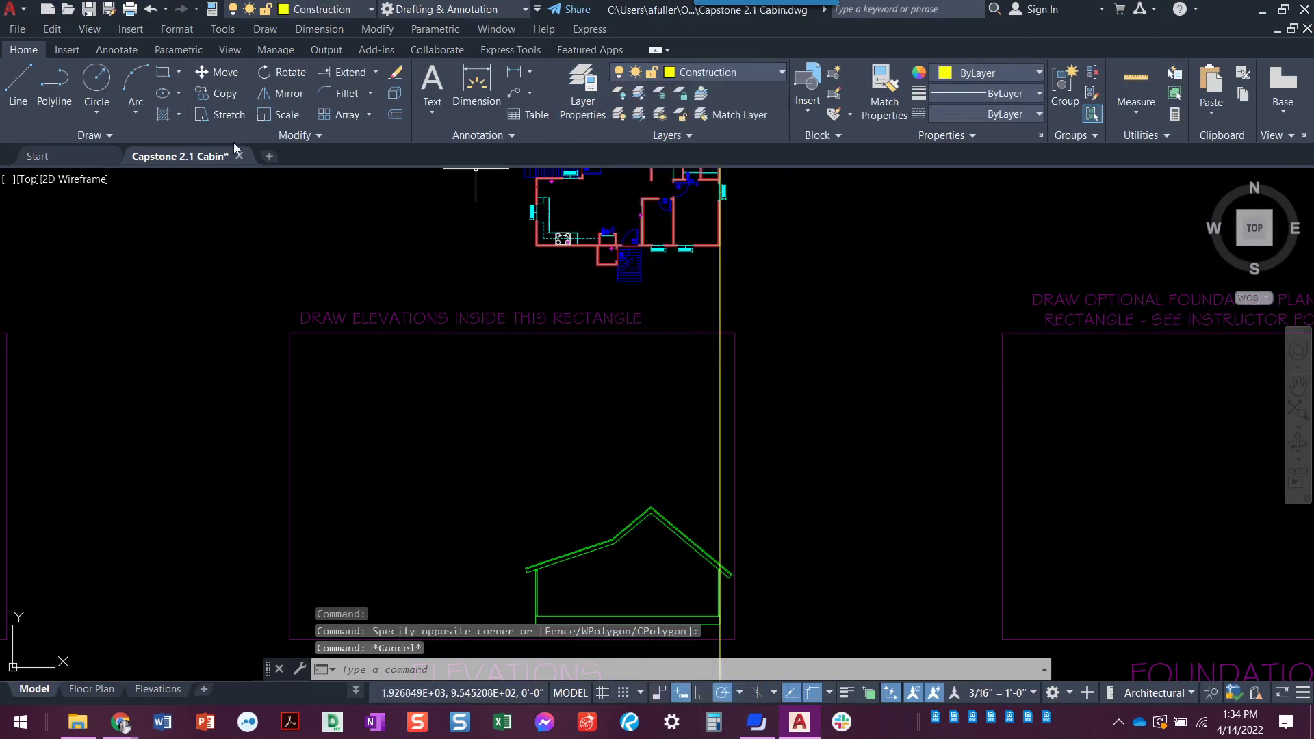
# Draw vertical construction lines through the 3040 SH and 2026 SH windows.
pyautogui.click(80, 140)
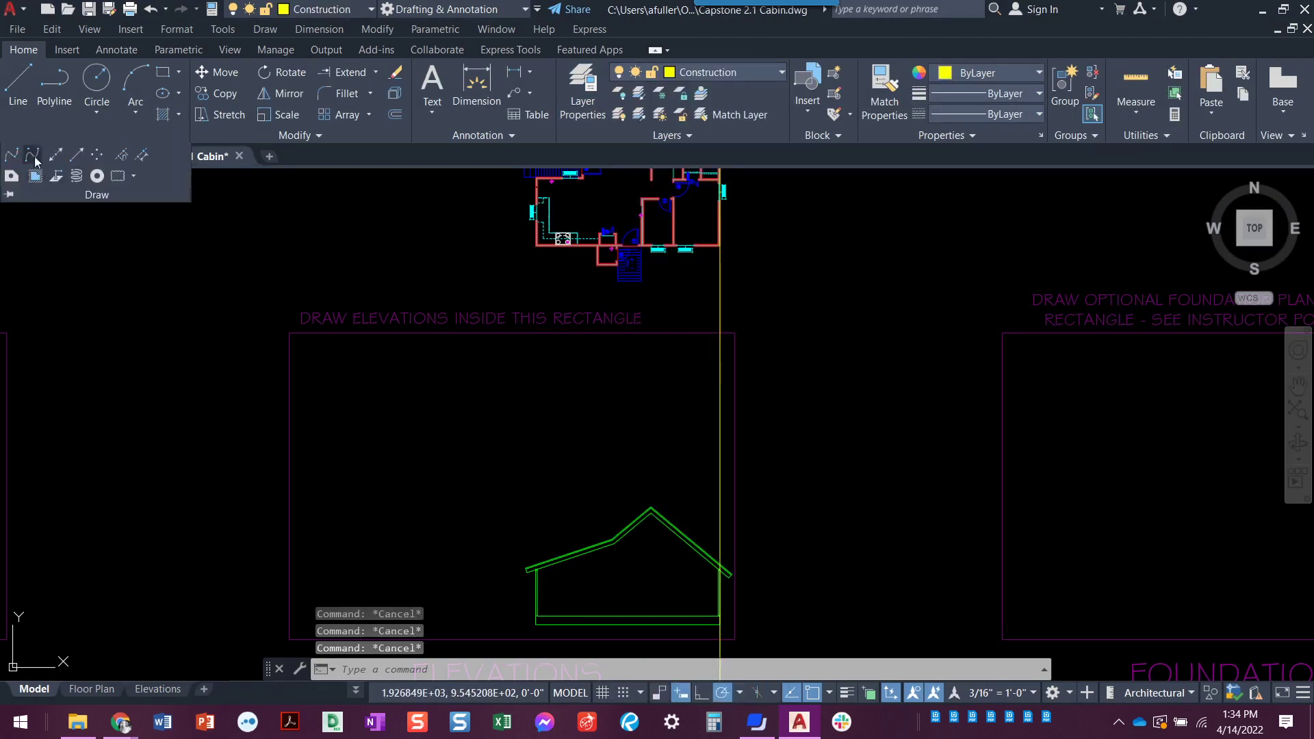
pyautogui.click(55, 158)
pyautogui.write('v')
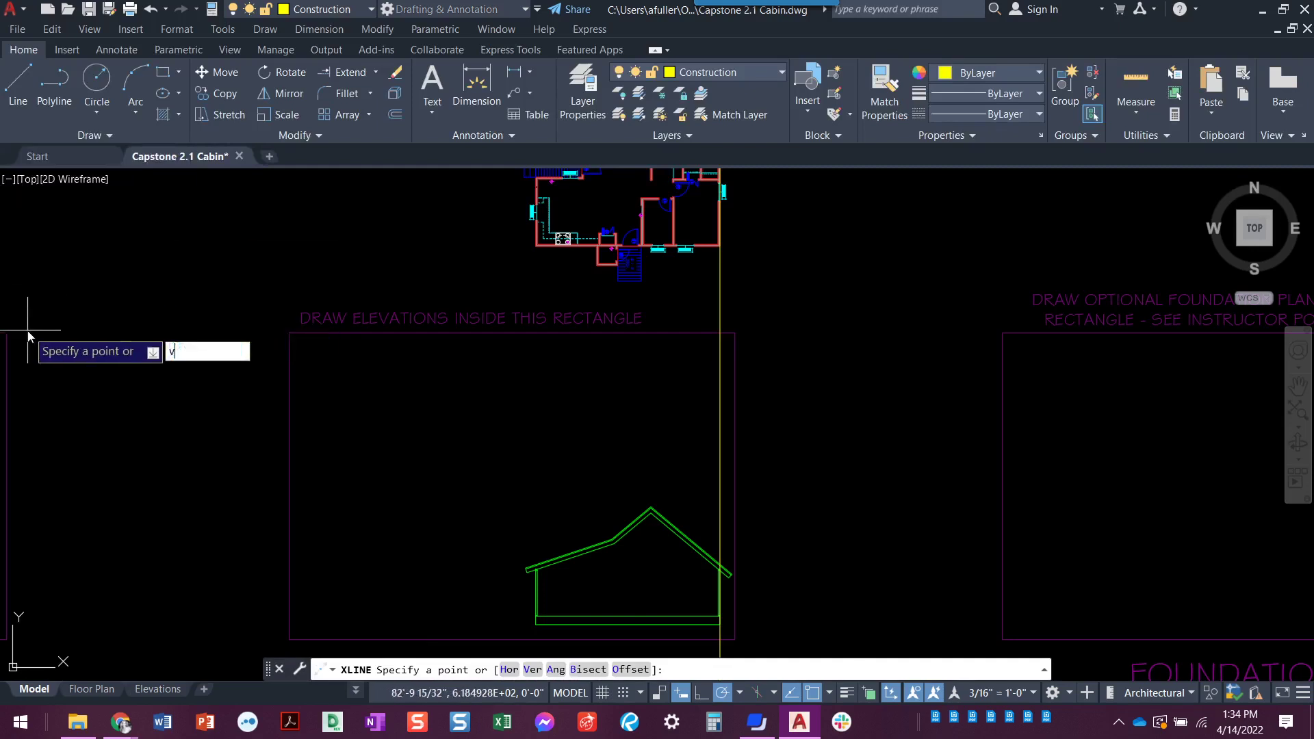
pyautogui.press('Return')
pyautogui.scroll(4, 538, 267)
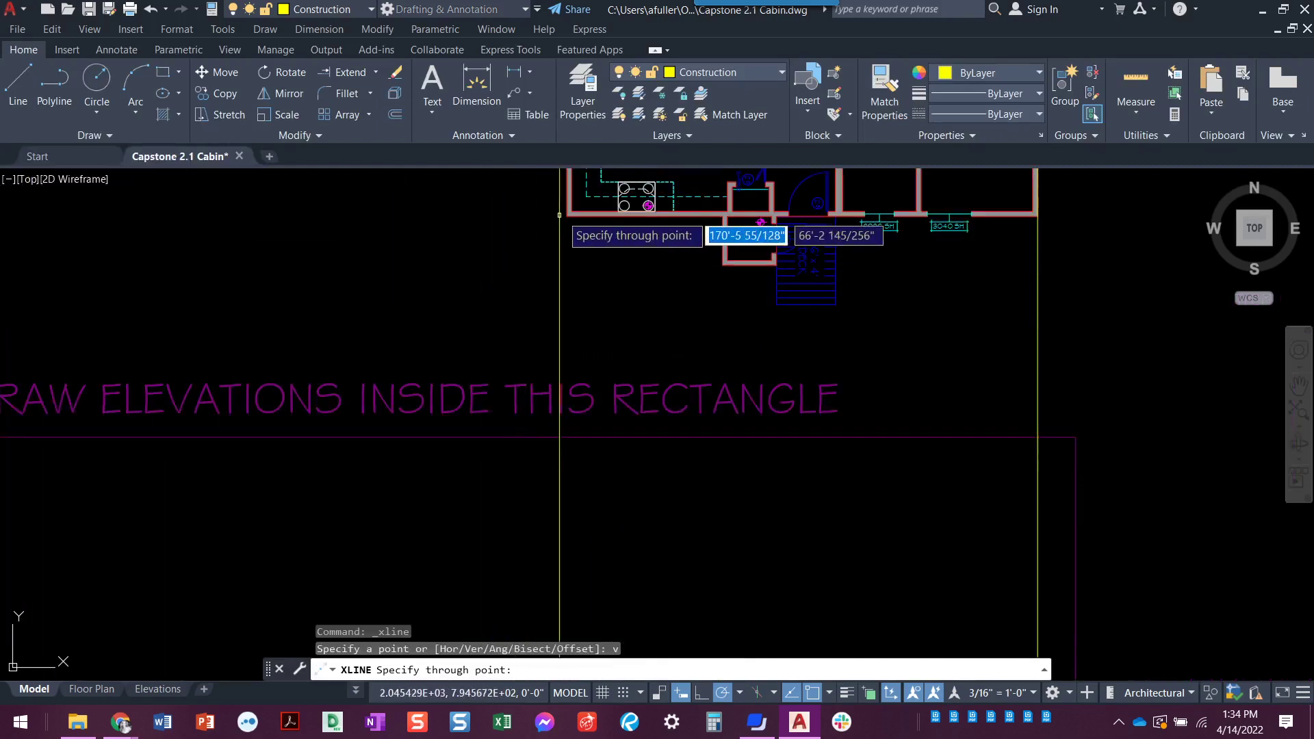
pyautogui.scroll(-2, 541, 322)
pyautogui.scroll(2, 493, 411)
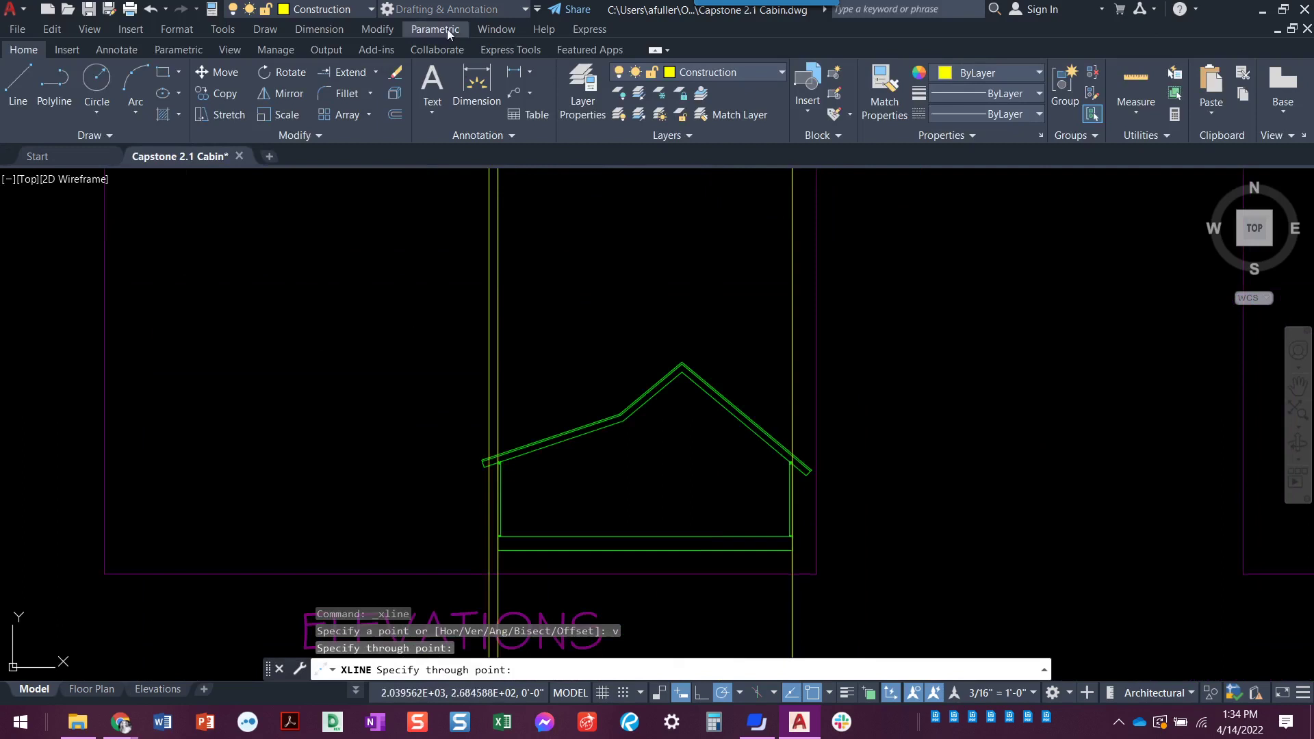
pyautogui.scroll(4, 476, 506)
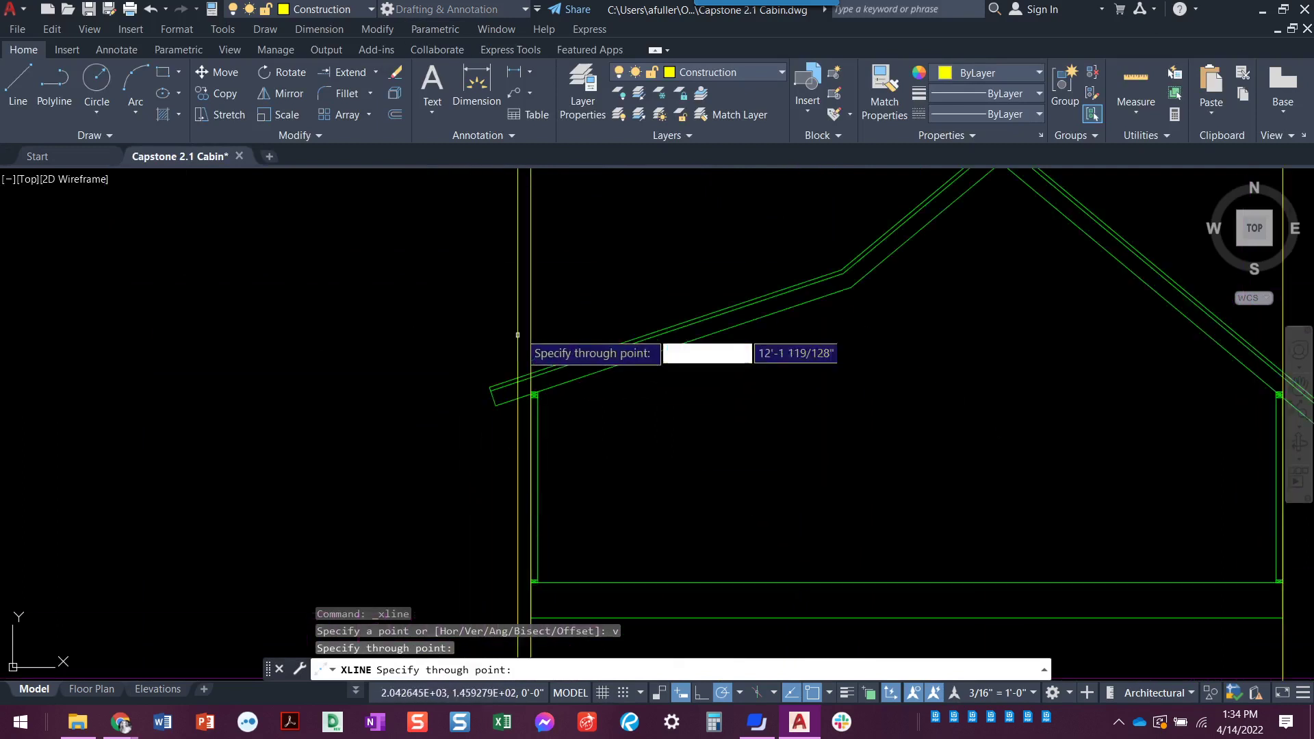
pyautogui.scroll(-3, 600, 401)
pyautogui.moveTo(600, 400)
pyautogui.mouseDown(button='middle')
pyautogui.moveTo(478, 587)
pyautogui.moveTo(601, 337)
pyautogui.moveTo(555, 644)
pyautogui.mouseUp(button='middle')
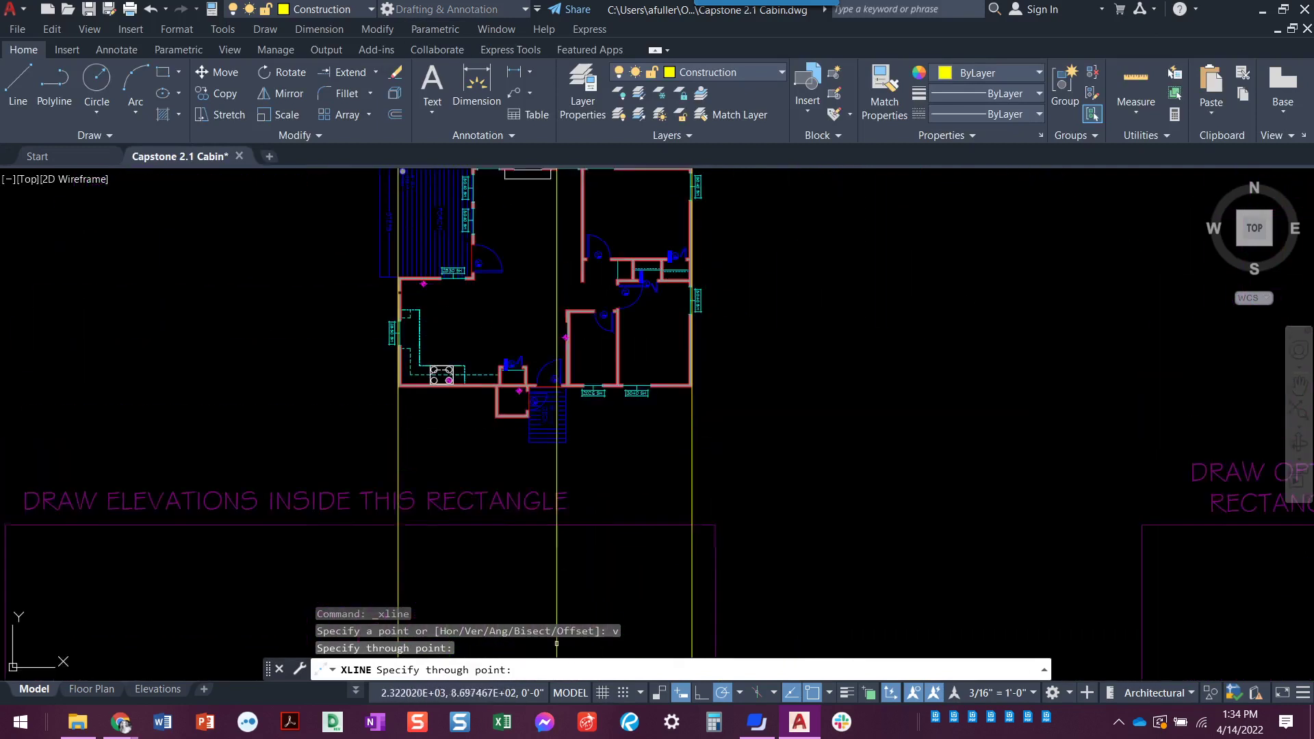
pyautogui.scroll(4, 565, 452)
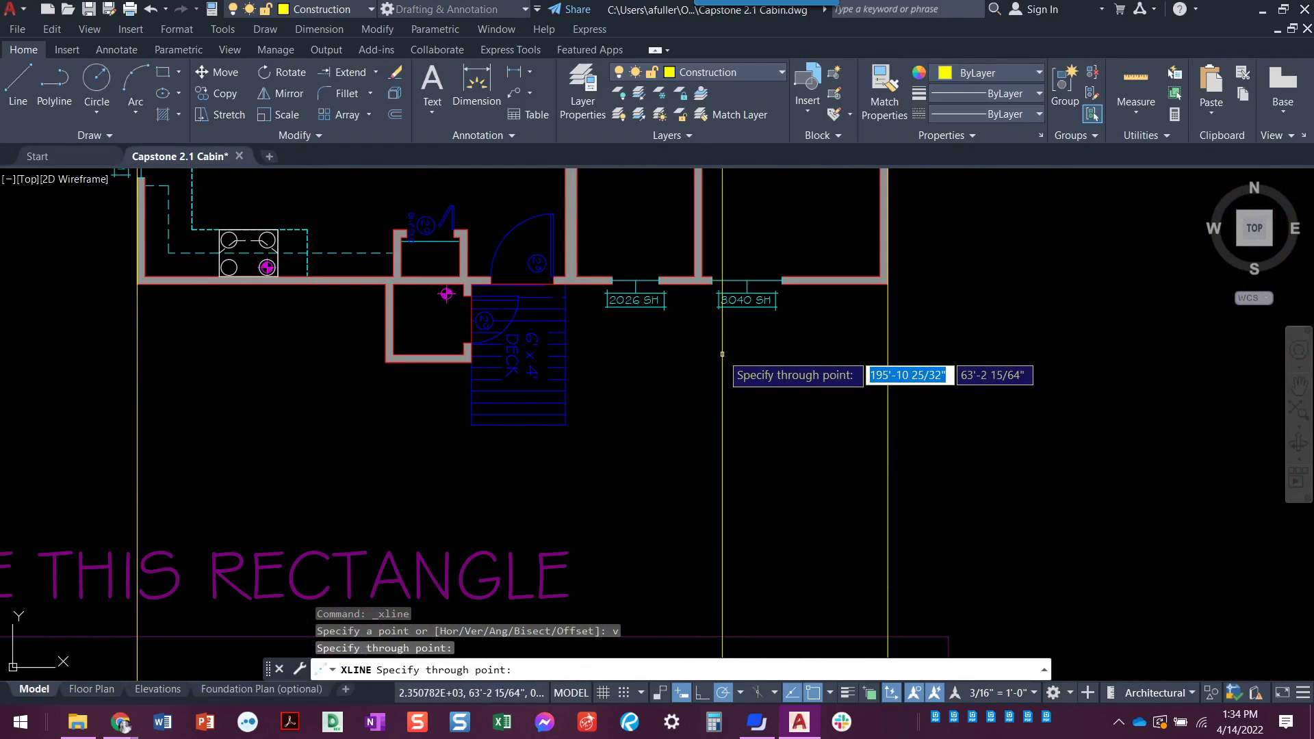
pyautogui.scroll(2, 722, 354)
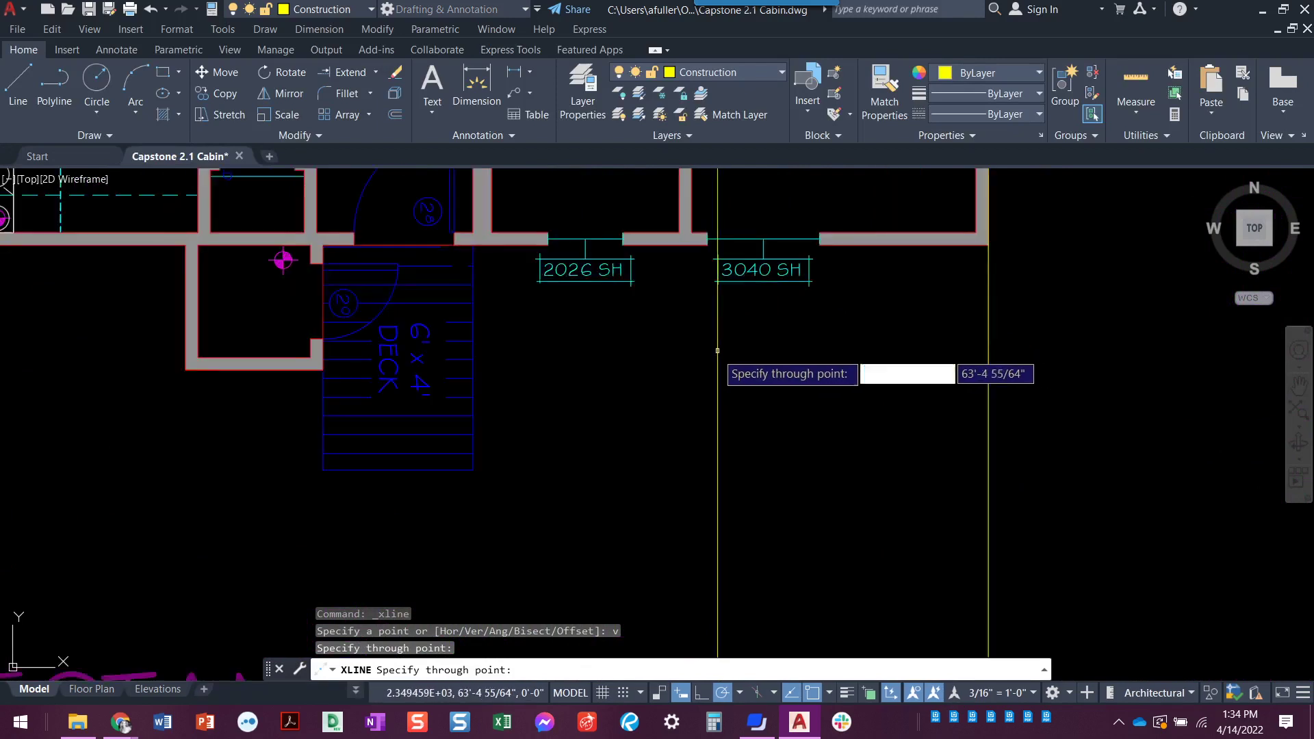
pyautogui.moveTo(716, 353); pyautogui.dragTo(698, 470, button='middle')
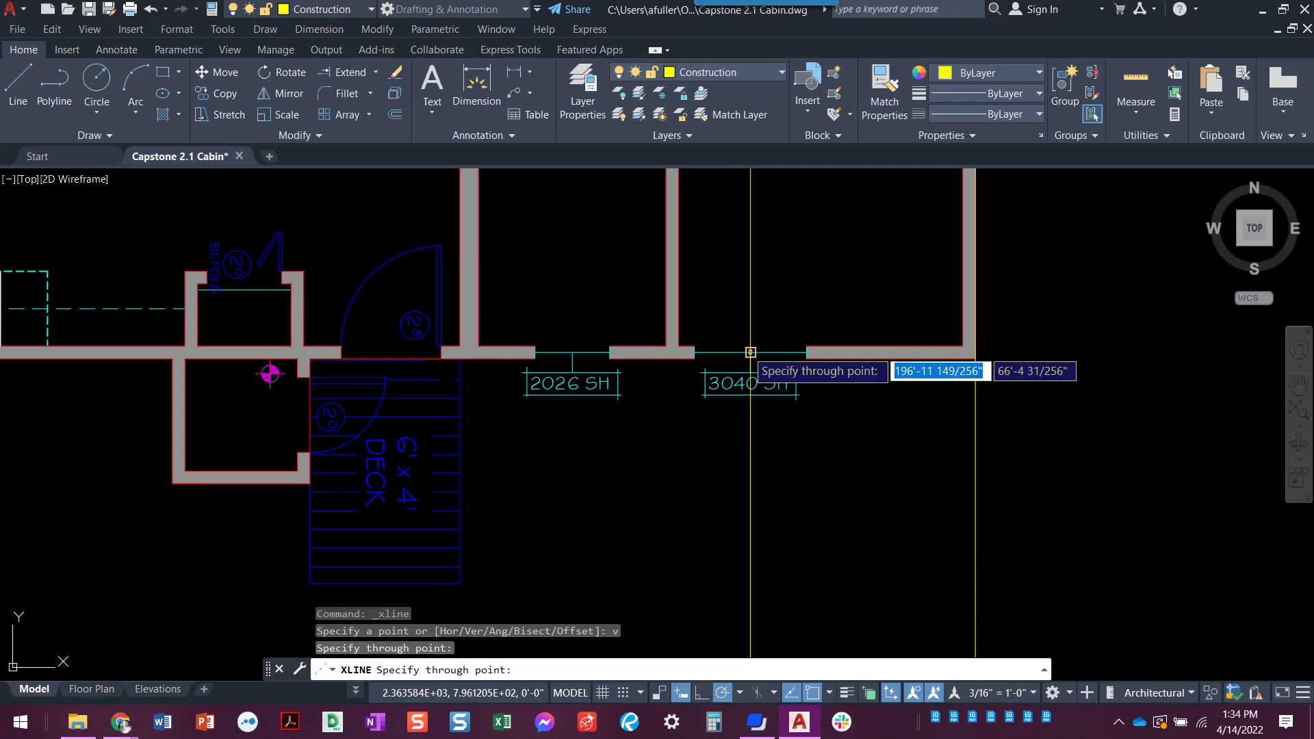
pyautogui.click(751, 353)
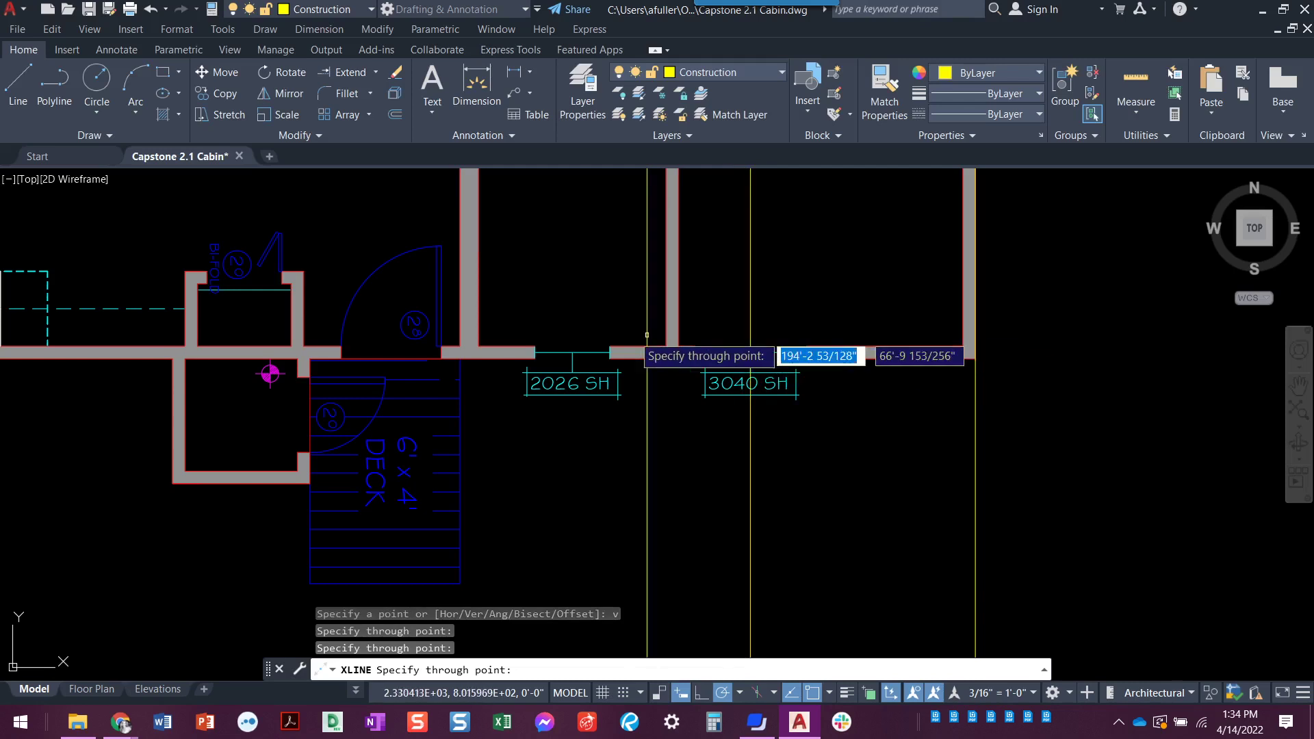
pyautogui.click(573, 353)
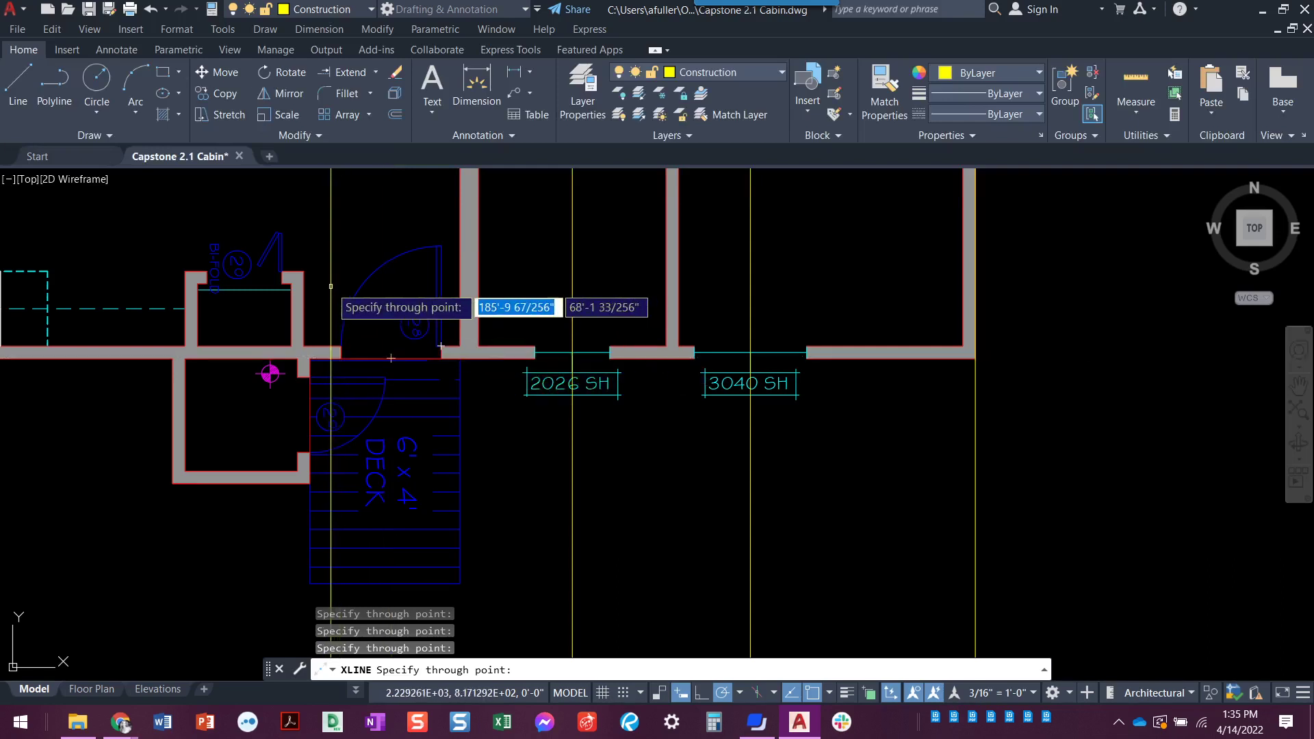
# Add a vertical construction line centered on the door opening using Mid Between 2 Points.
pyautogui.keyDown('shift'); pyautogui.rightClick(331, 286); pyautogui.keyUp('shift')
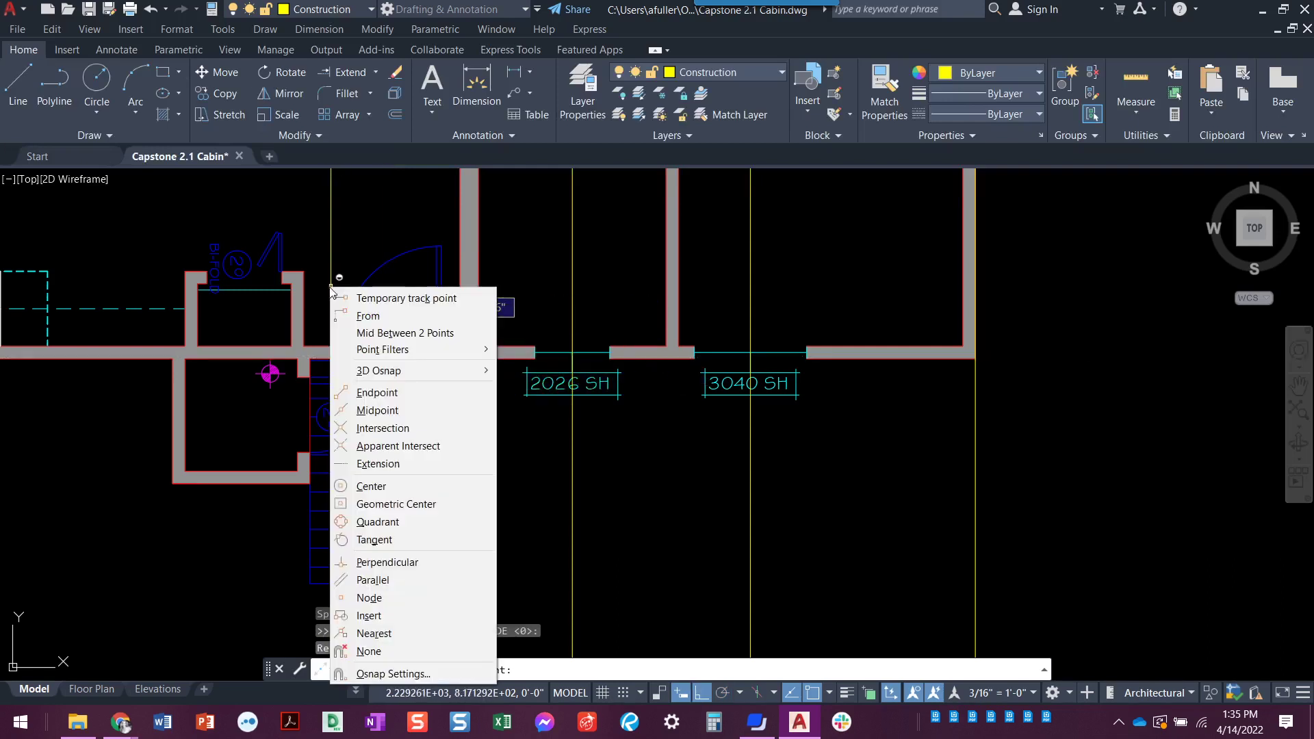
pyautogui.click(376, 335)
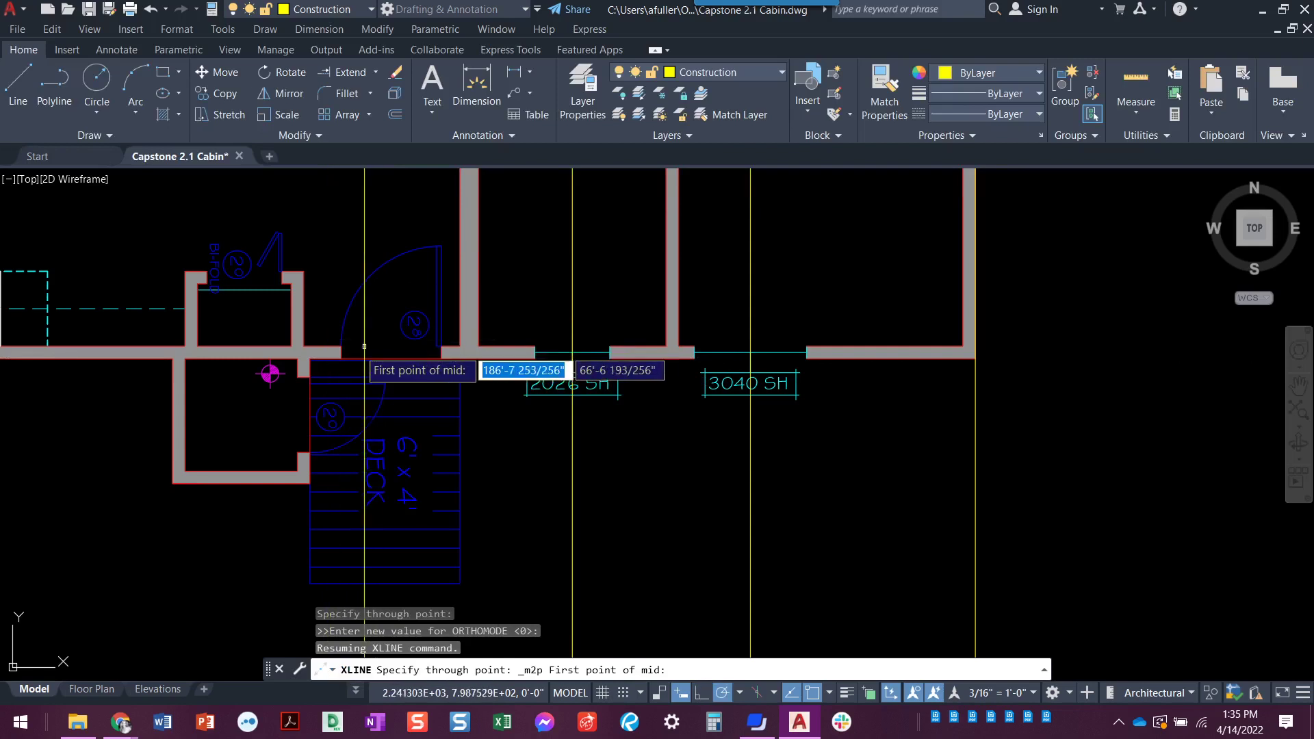
pyautogui.click(340, 358)
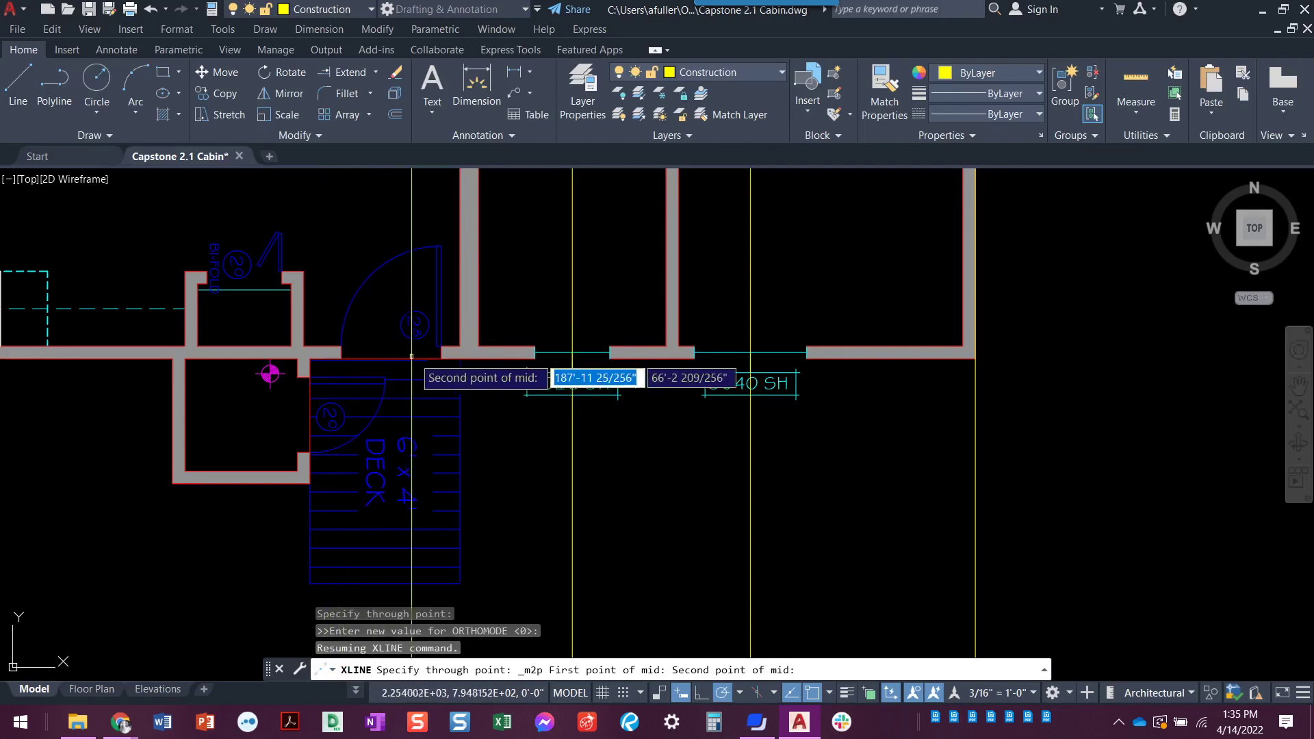
pyautogui.click(440, 358)
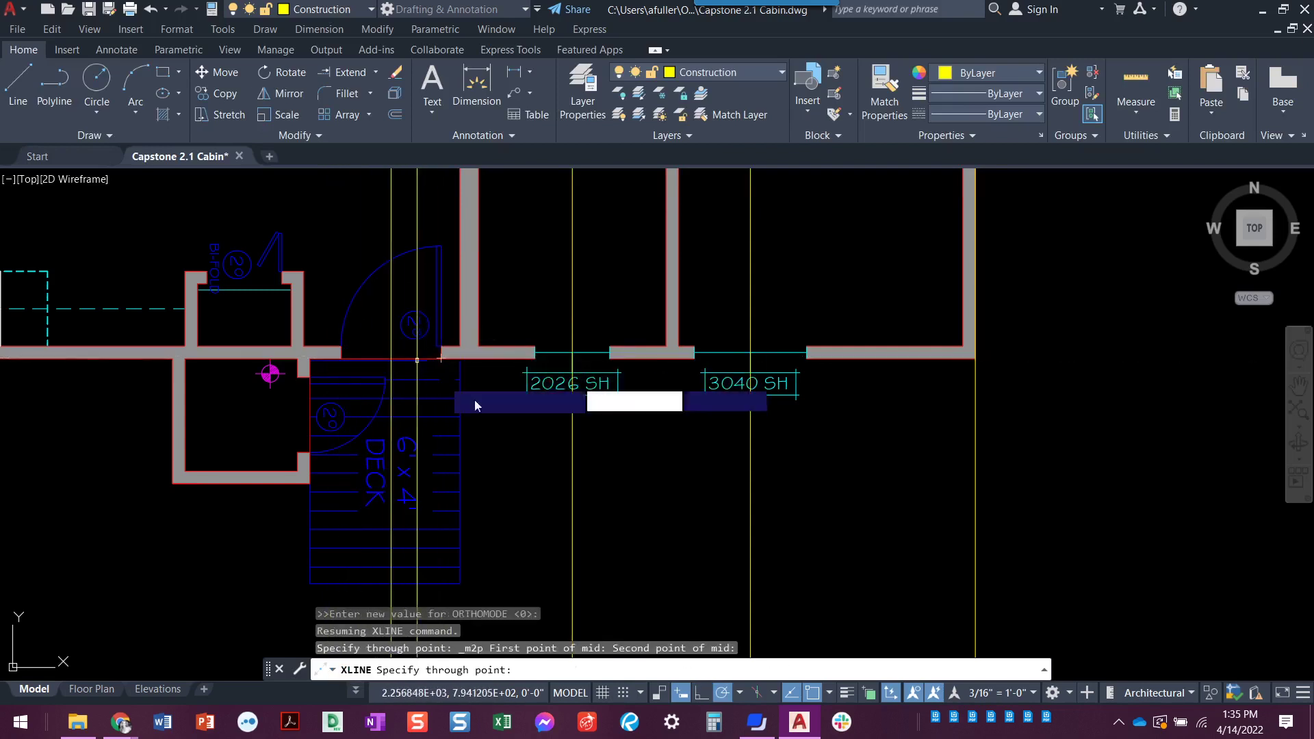
pyautogui.scroll(-4, 1001, 460)
pyautogui.moveTo(1001, 460)
pyautogui.mouseDown(button='middle')
pyautogui.moveTo(1015, 326)
pyautogui.moveTo(985, 349)
pyautogui.mouseUp(button='middle')
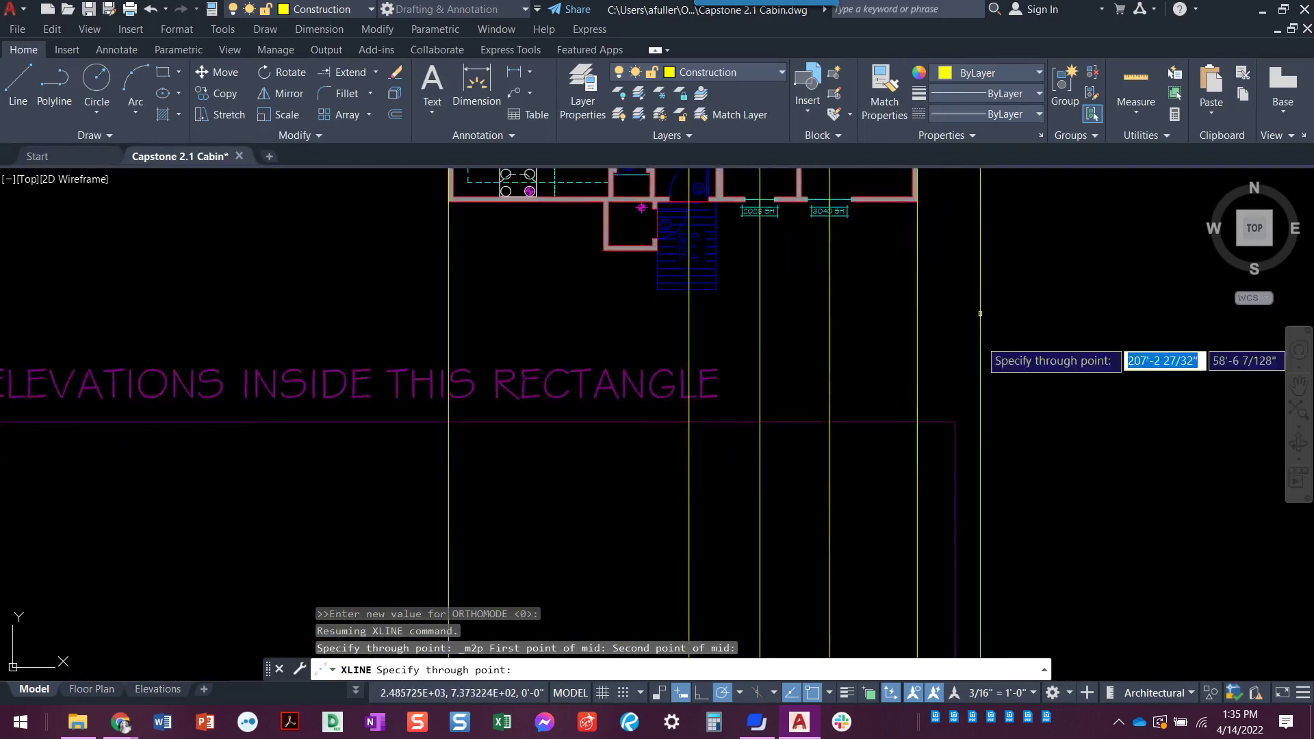
pyautogui.scroll(-2, 942, 369)
pyautogui.press('Escape')
pyautogui.scroll(-2, 932, 414)
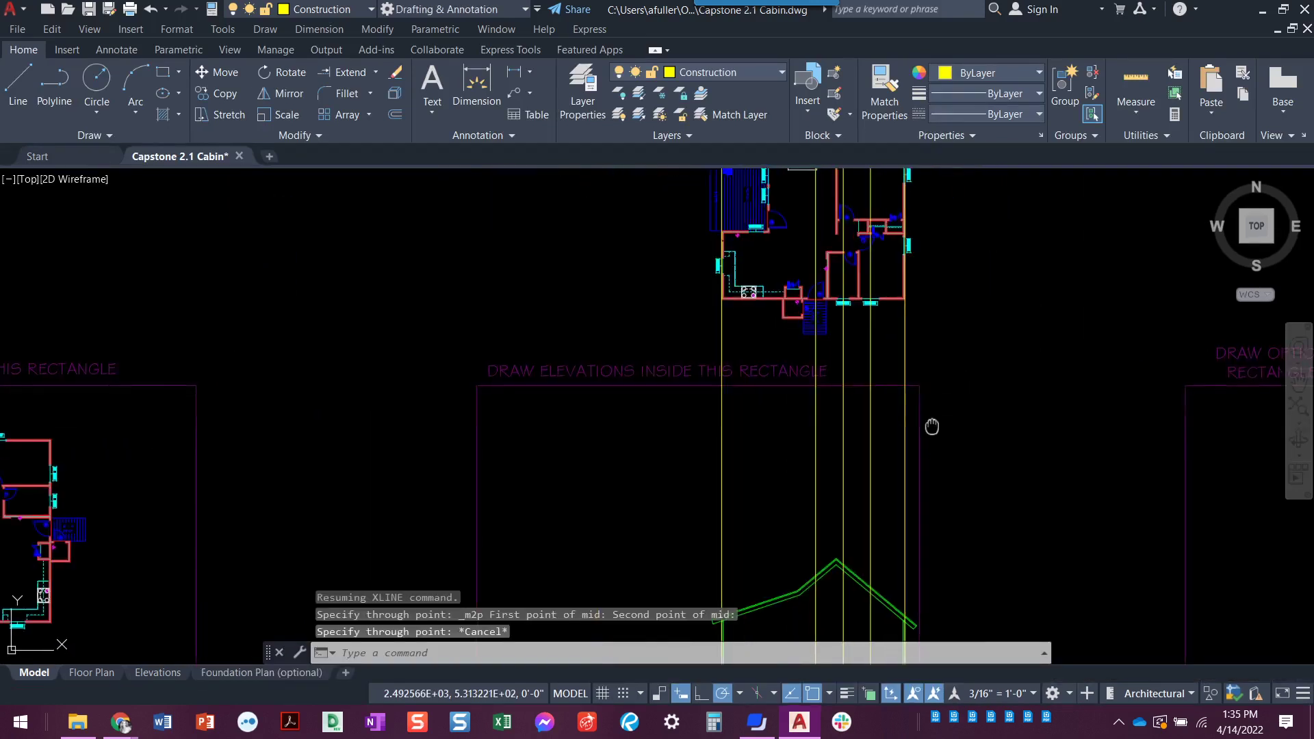
pyautogui.moveTo(927, 425); pyautogui.dragTo(854, 349, button='middle')
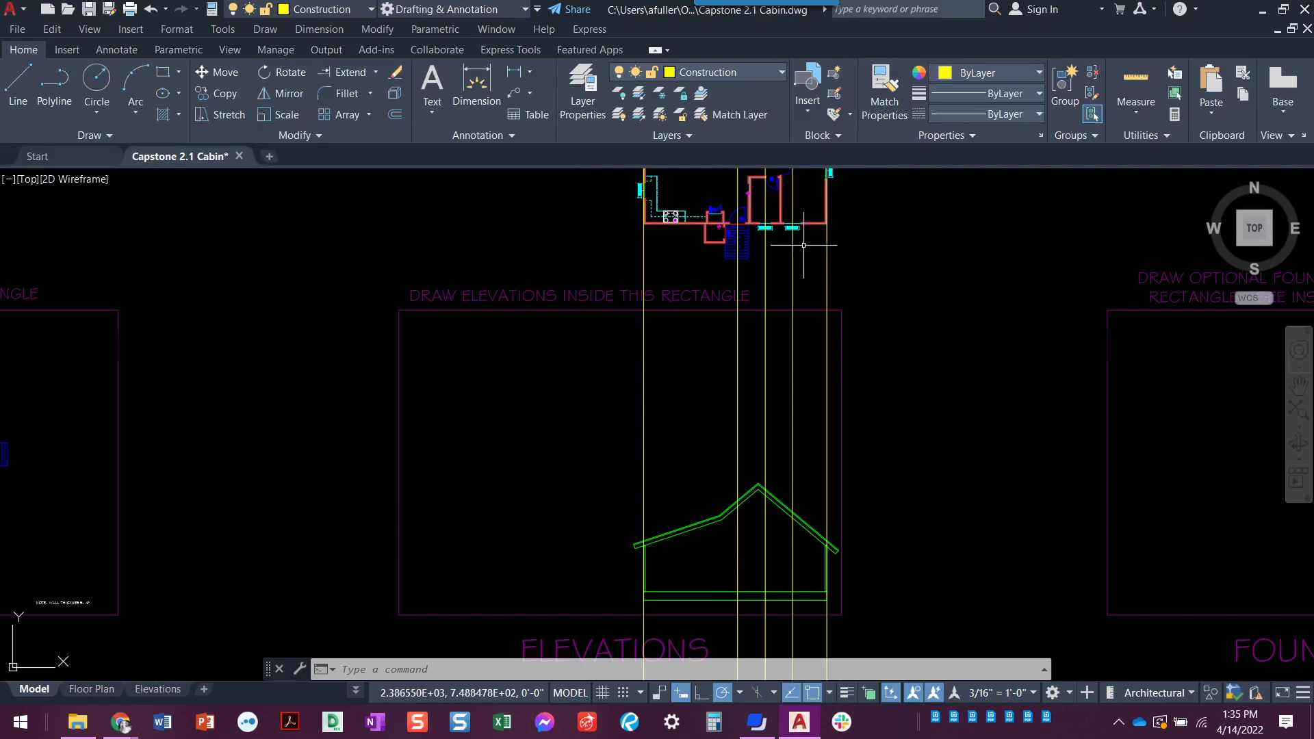
pyautogui.scroll(3, 798, 249)
pyautogui.scroll(5, 760, 411)
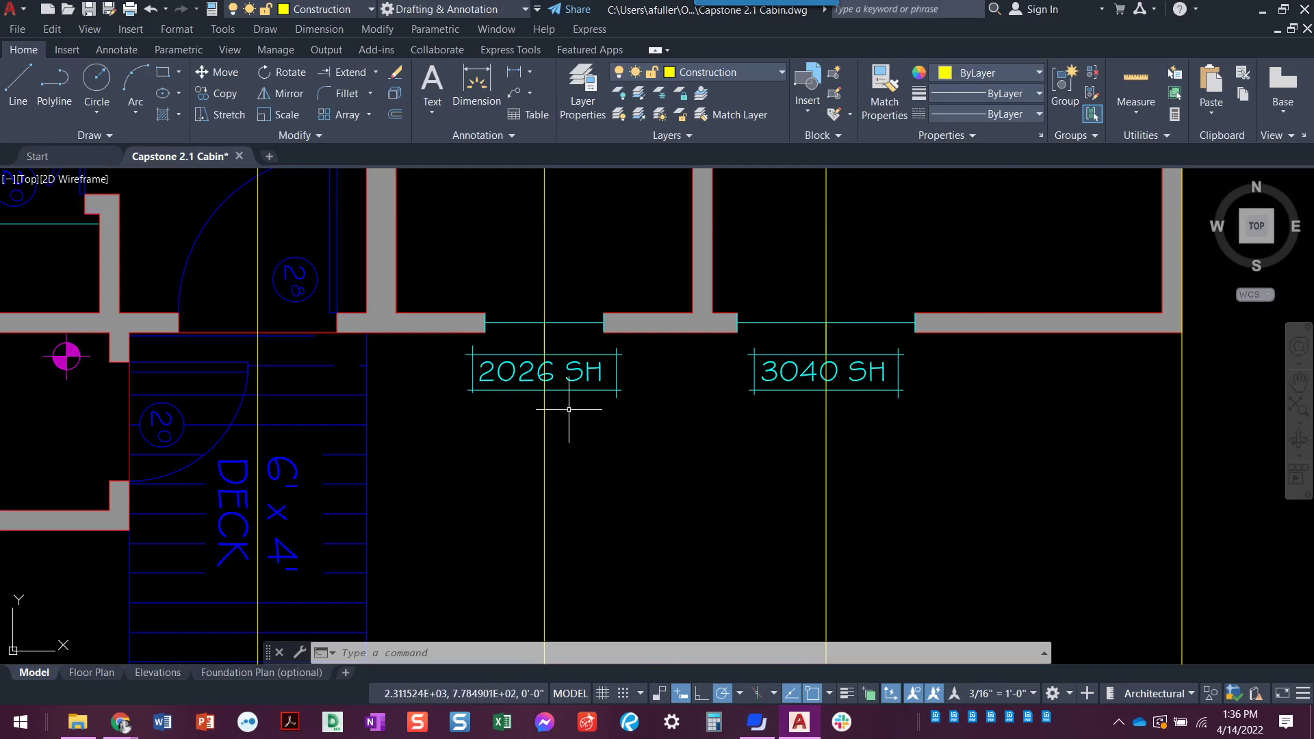
pyautogui.scroll(-6, 569, 409)
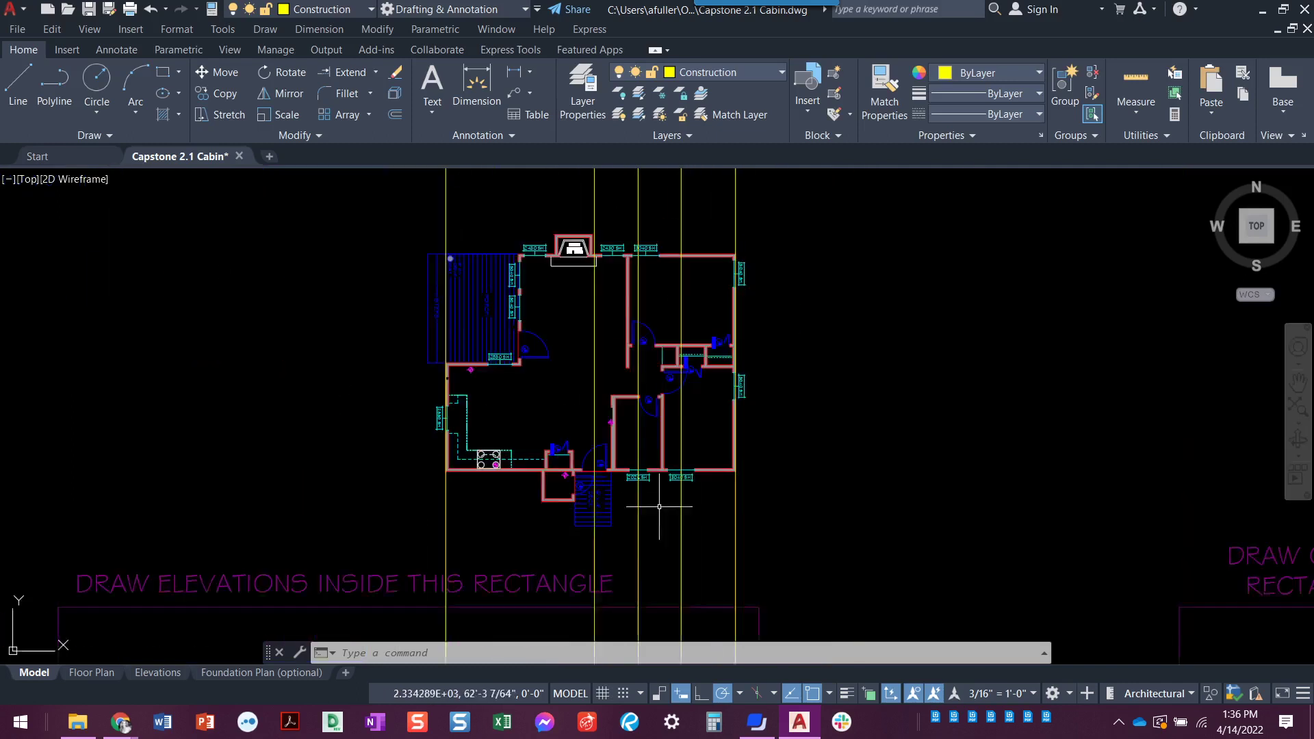
pyautogui.scroll(5, 640, 370)
pyautogui.moveTo(641, 427)
pyautogui.mouseDown(button='middle')
pyautogui.moveTo(635, 490)
pyautogui.moveTo(620, 284)
pyautogui.mouseUp(button='middle')
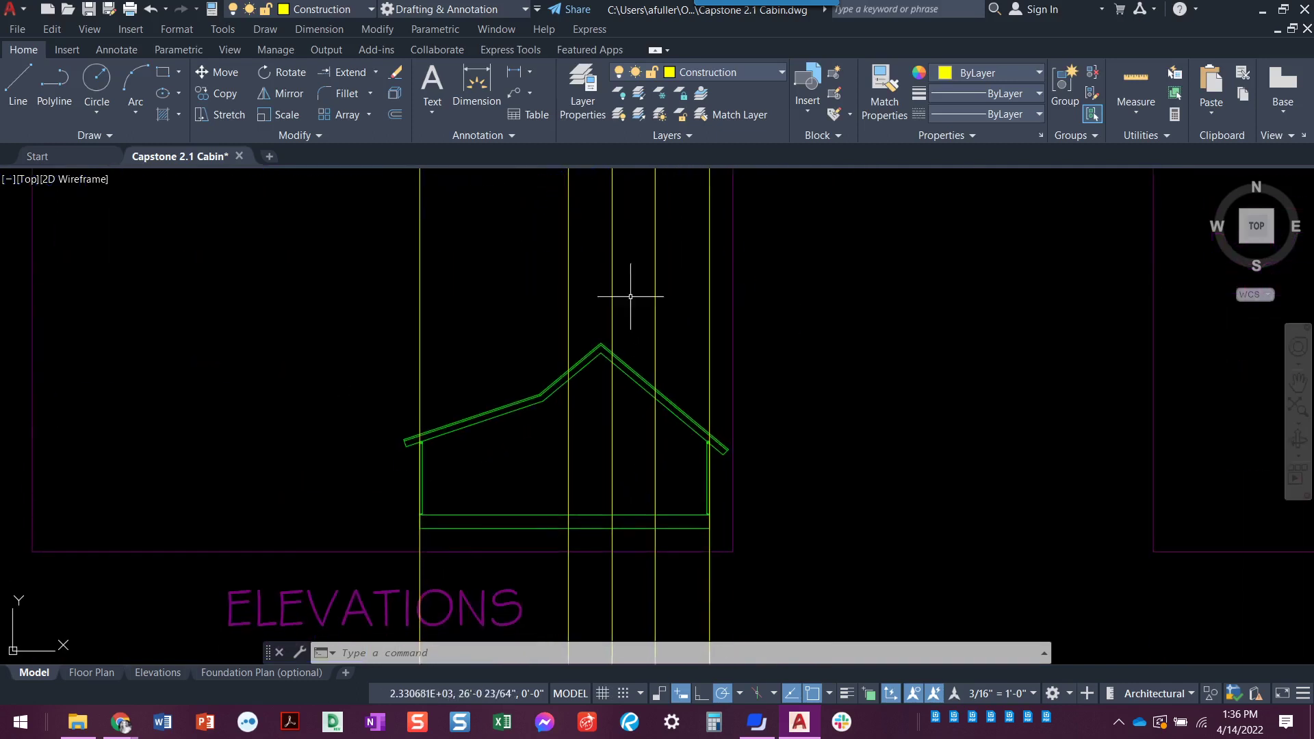
pyautogui.scroll(2, 623, 464)
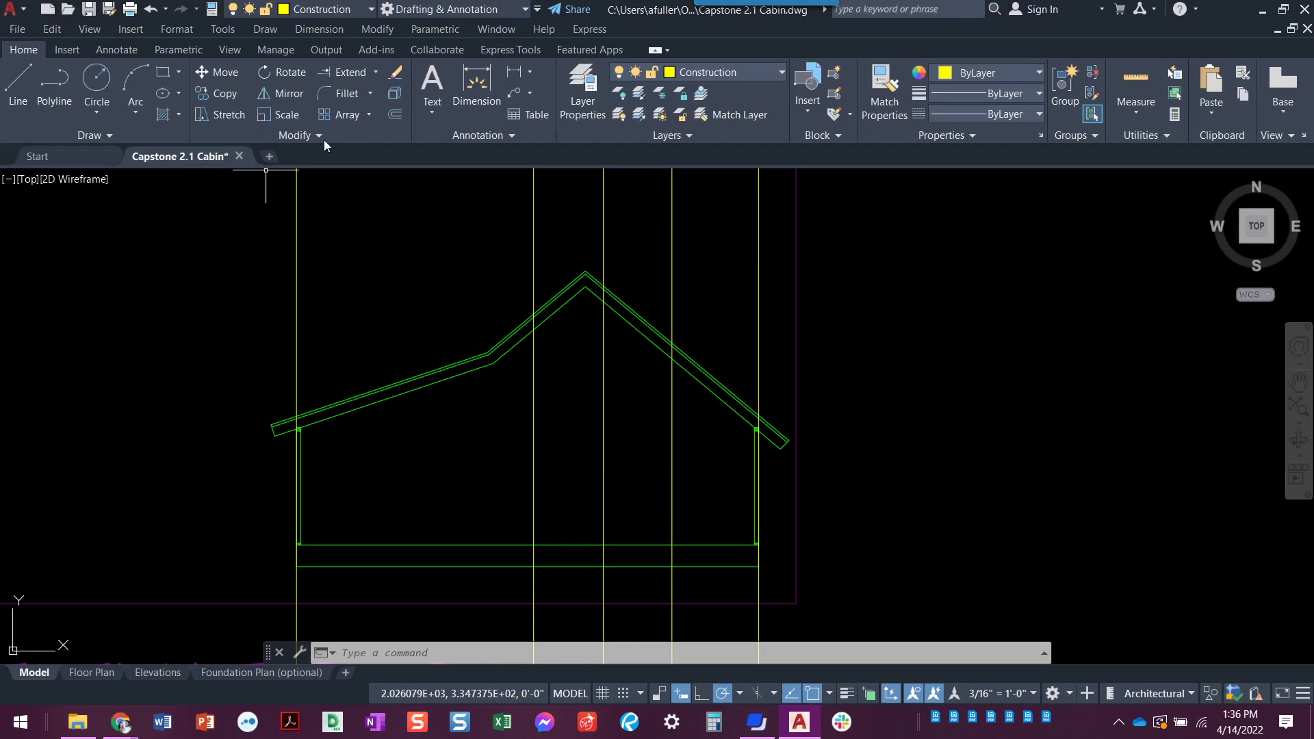
# Offset the elevation's bottom floor line 6'8" upward to mark door height.
pyautogui.click(395, 114)
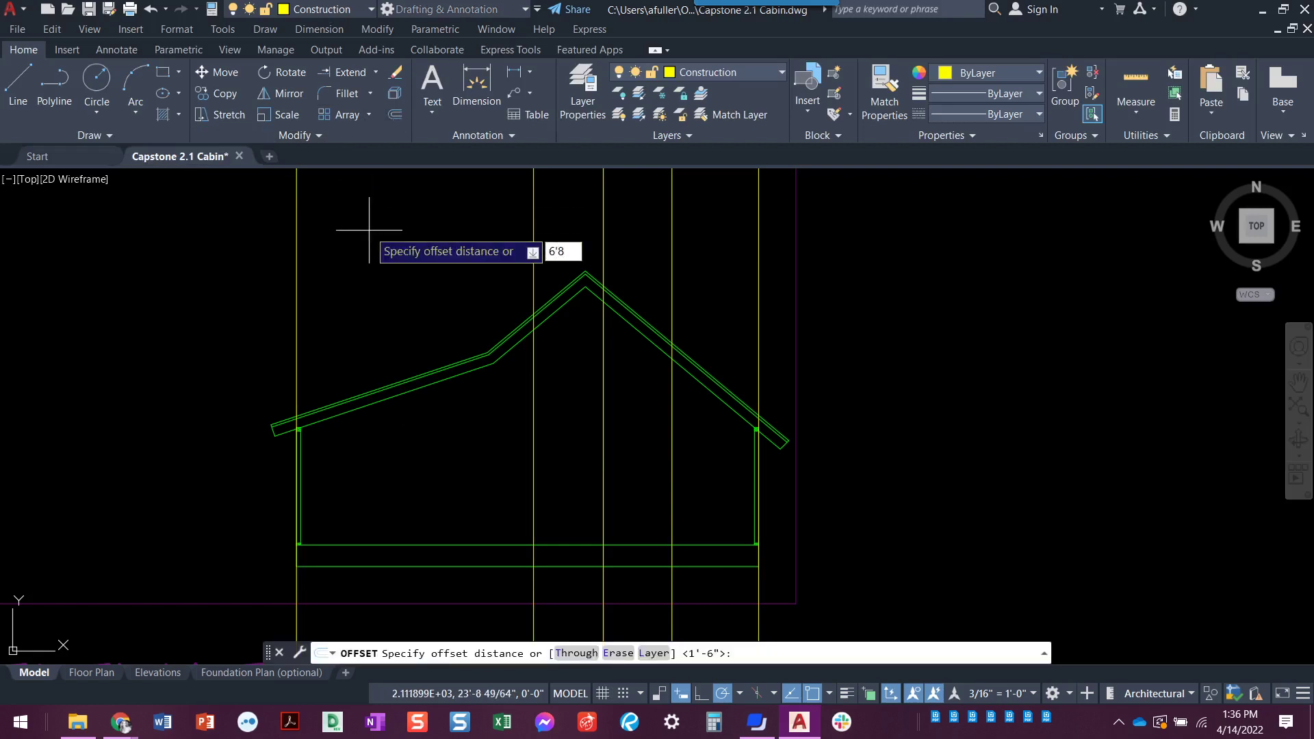
pyautogui.press('Return')
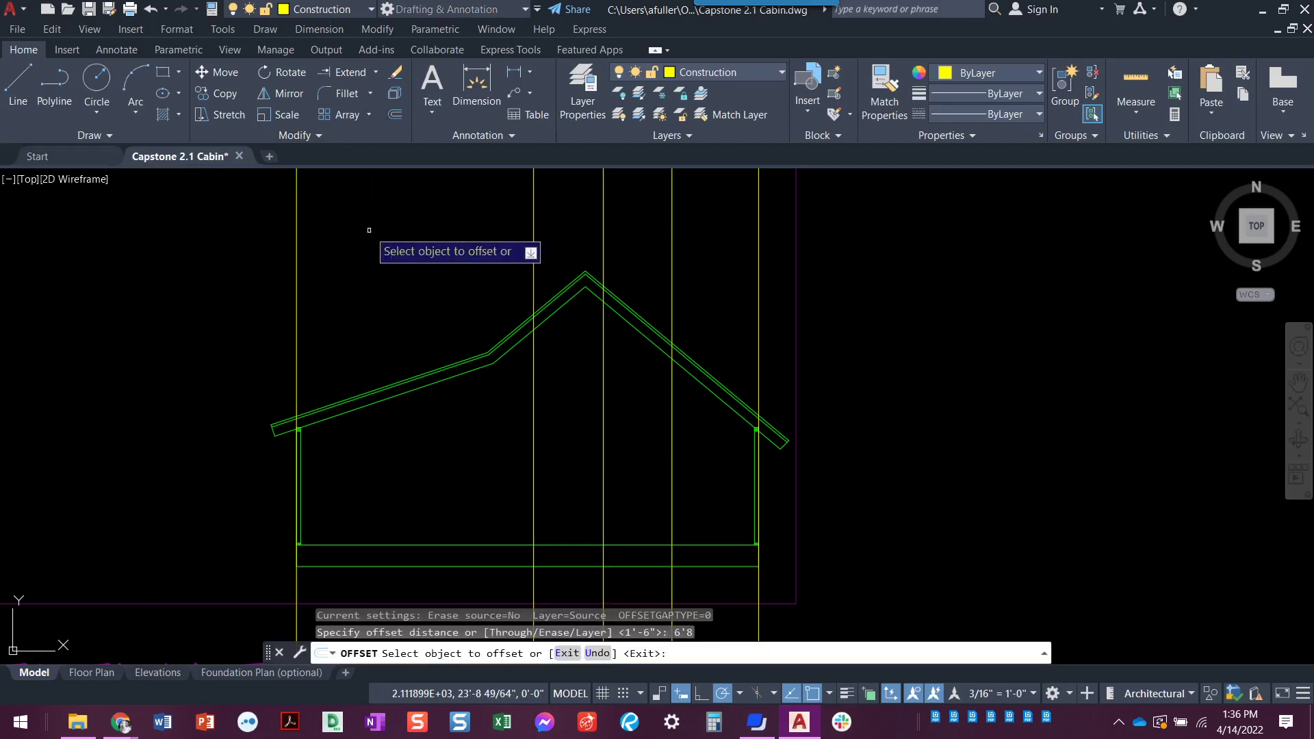
pyautogui.click(564, 545)
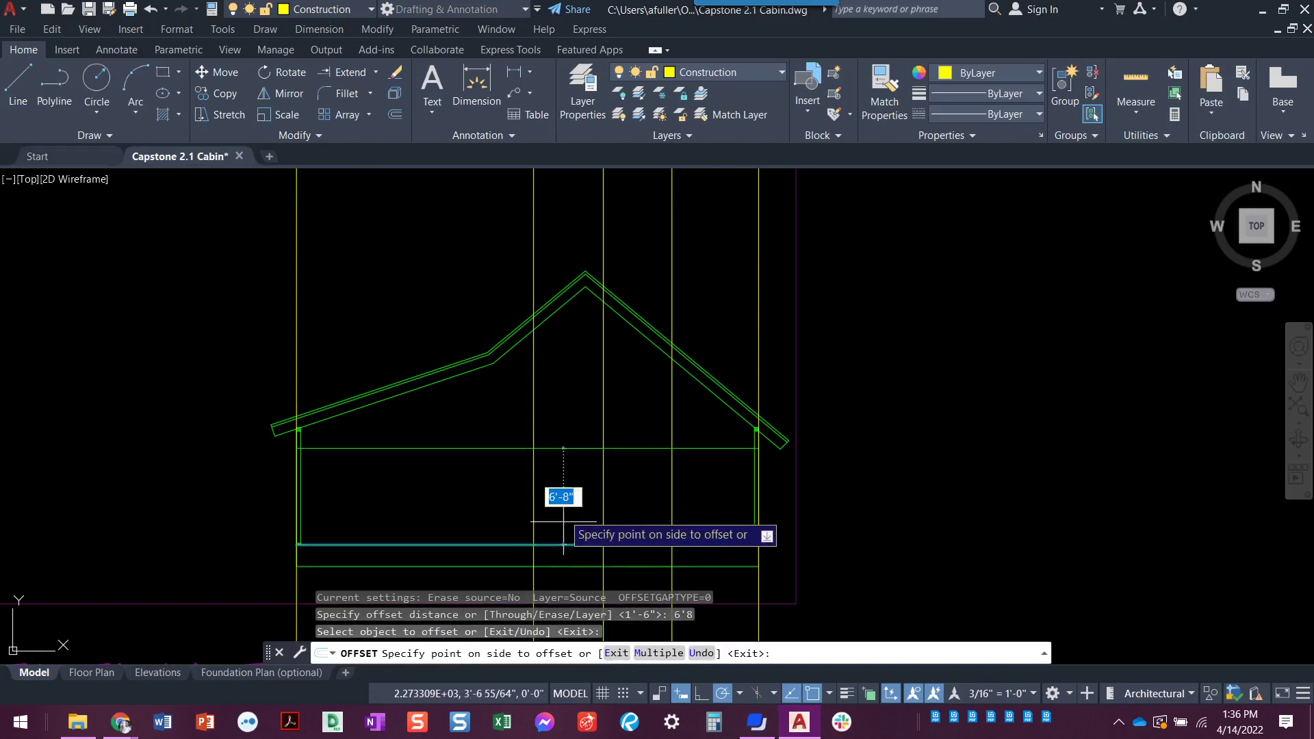
pyautogui.click(563, 465)
pyautogui.press('Return')
pyautogui.scroll(2, 588, 449)
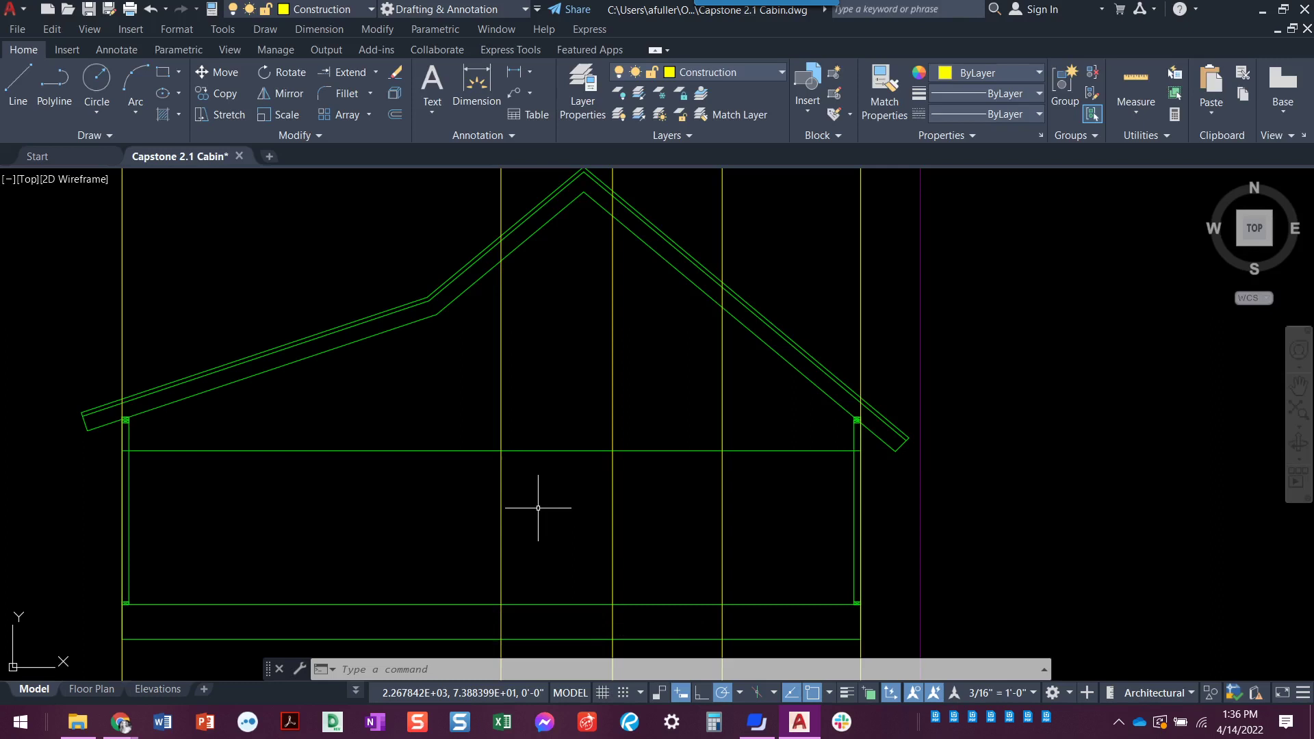
# Set Elevations as the current layer and switch to the Insert tab's block tools.
pyautogui.click(750, 76)
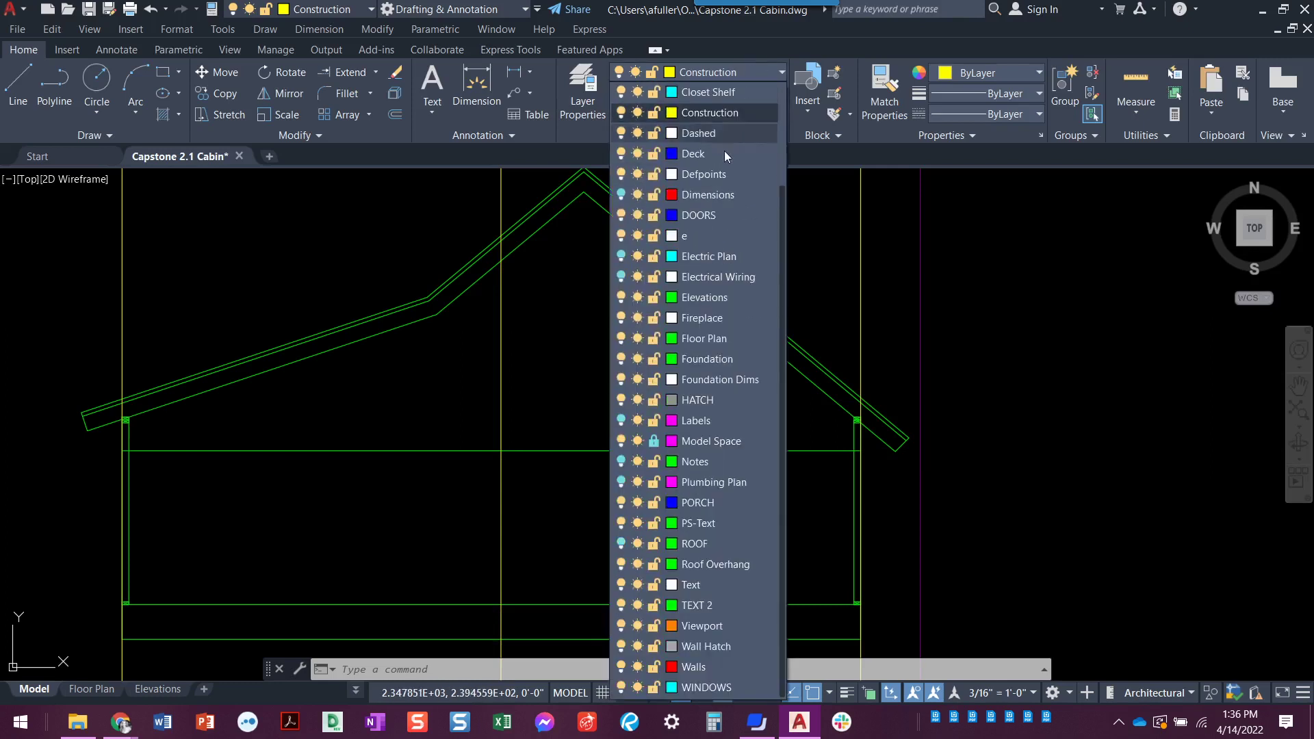
pyautogui.click(709, 298)
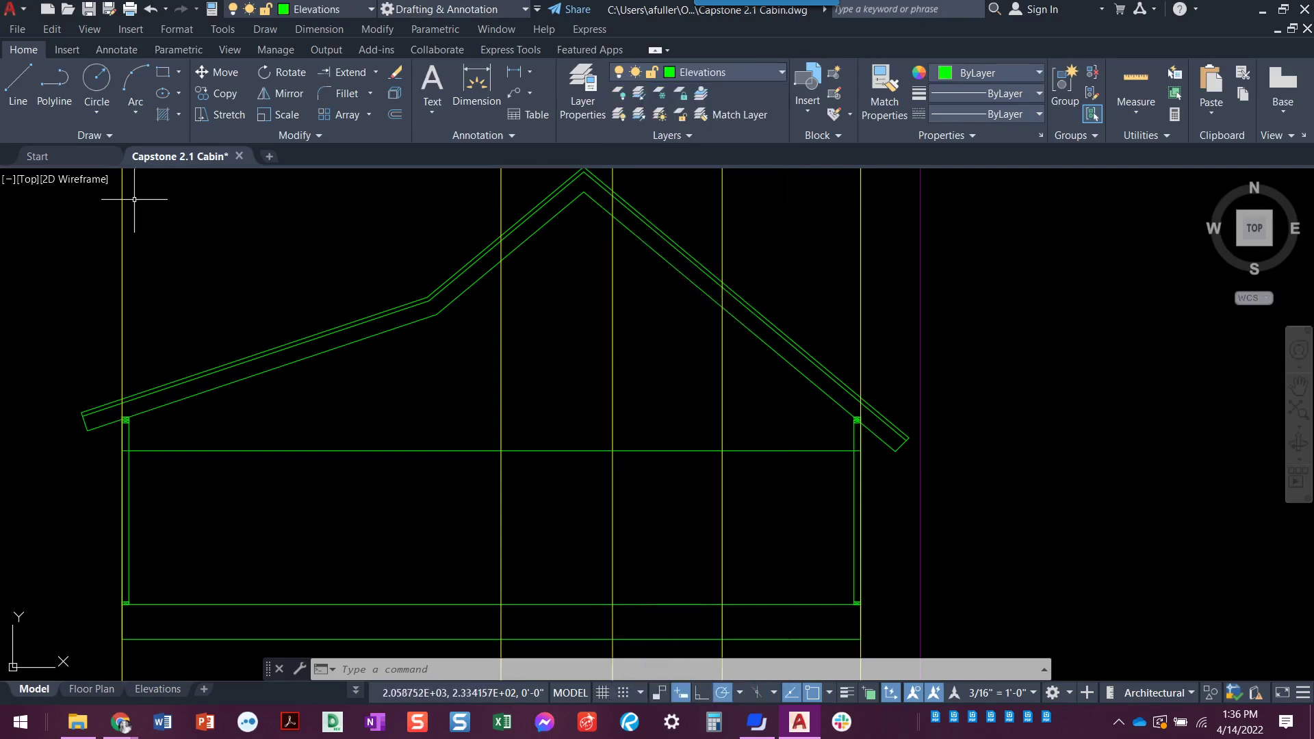
pyautogui.click(66, 49)
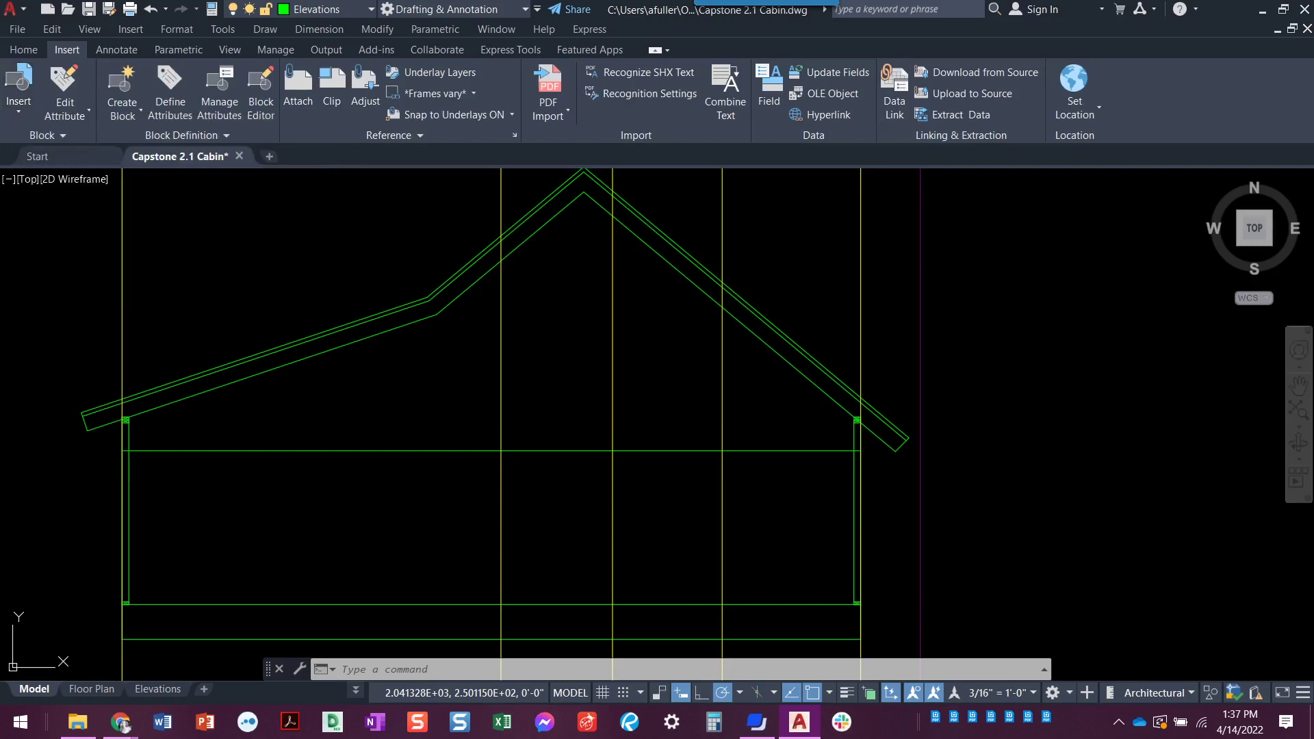
pyautogui.scroll(-3, 850, 346)
pyautogui.moveTo(851, 346); pyautogui.dragTo(816, 463, button='middle')
pyautogui.scroll(4, 772, 262)
pyautogui.moveTo(772, 261); pyautogui.dragTo(772, 479, button='middle')
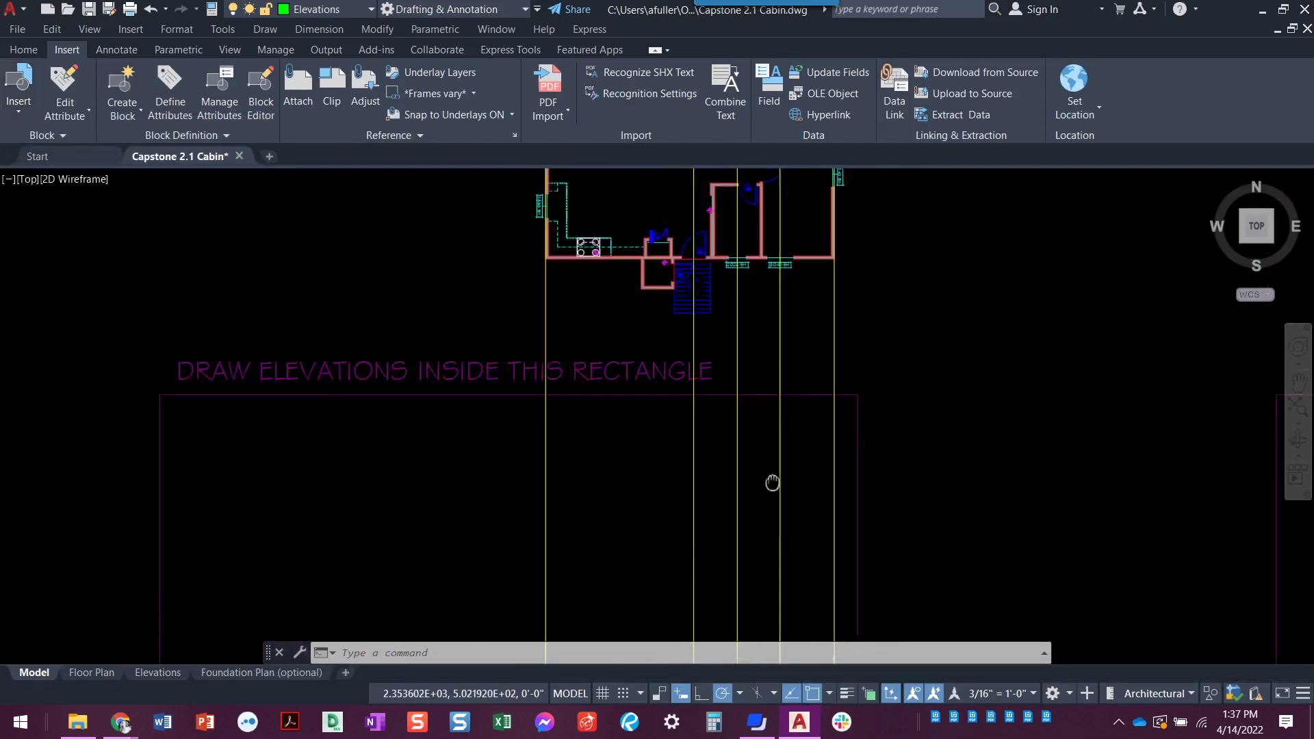
pyautogui.scroll(3, 763, 267)
pyautogui.scroll(2, 791, 334)
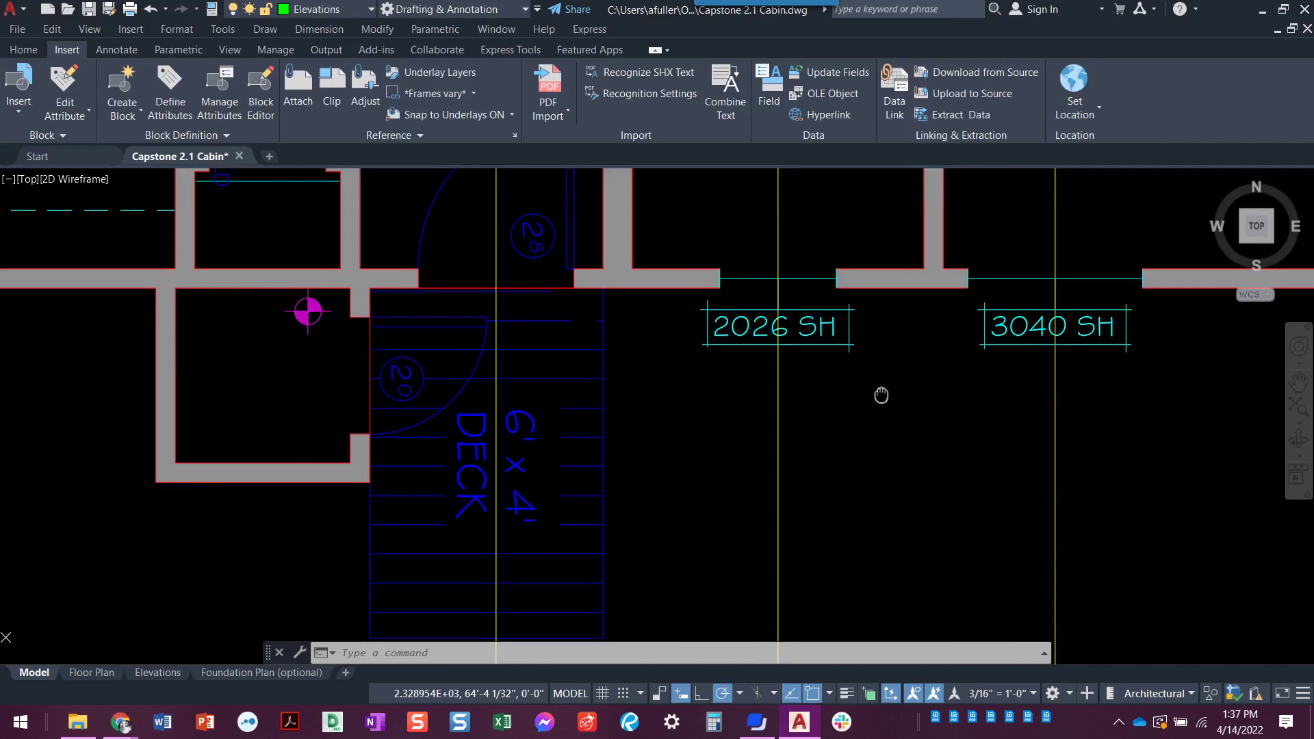
pyautogui.moveTo(881, 396); pyautogui.dragTo(848, 390, button='middle')
pyautogui.scroll(-5, 850, 434)
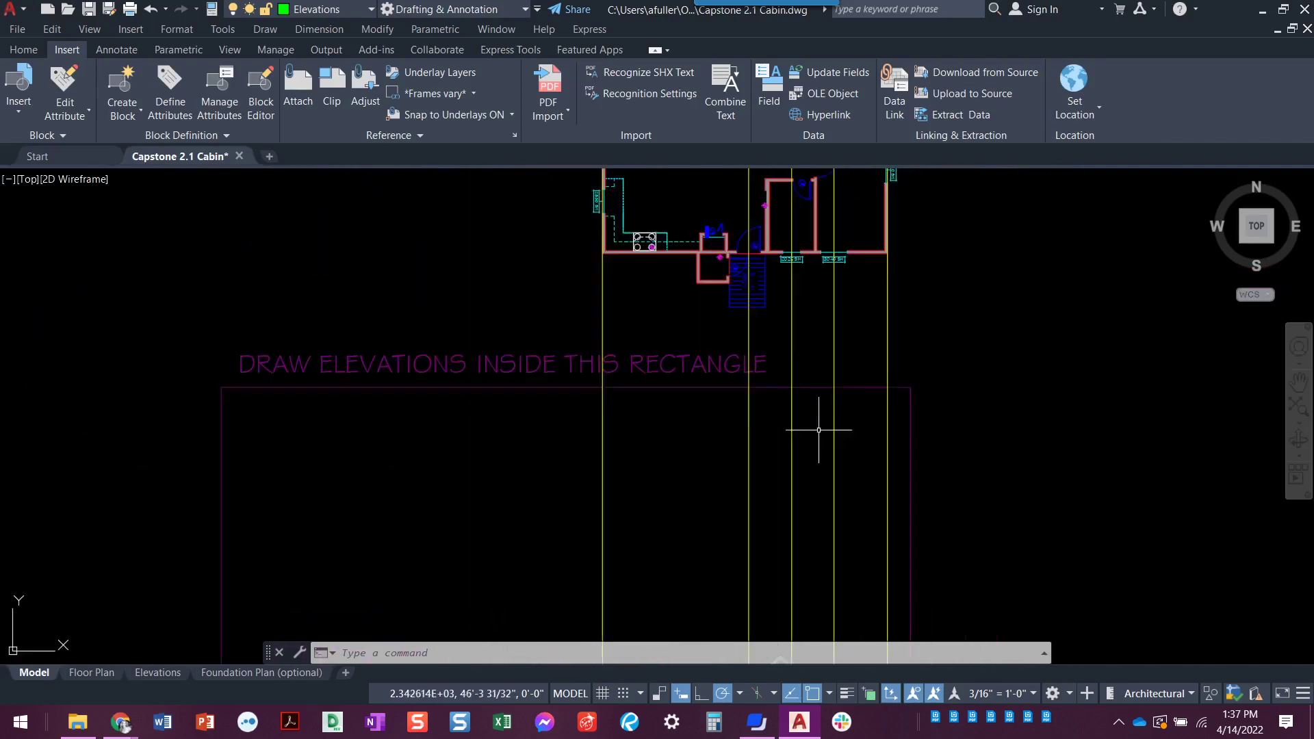
pyautogui.scroll(3, 799, 391)
pyautogui.scroll(-5, 757, 466)
pyautogui.scroll(2, 757, 478)
pyautogui.moveTo(757, 479); pyautogui.dragTo(684, 214, button='middle')
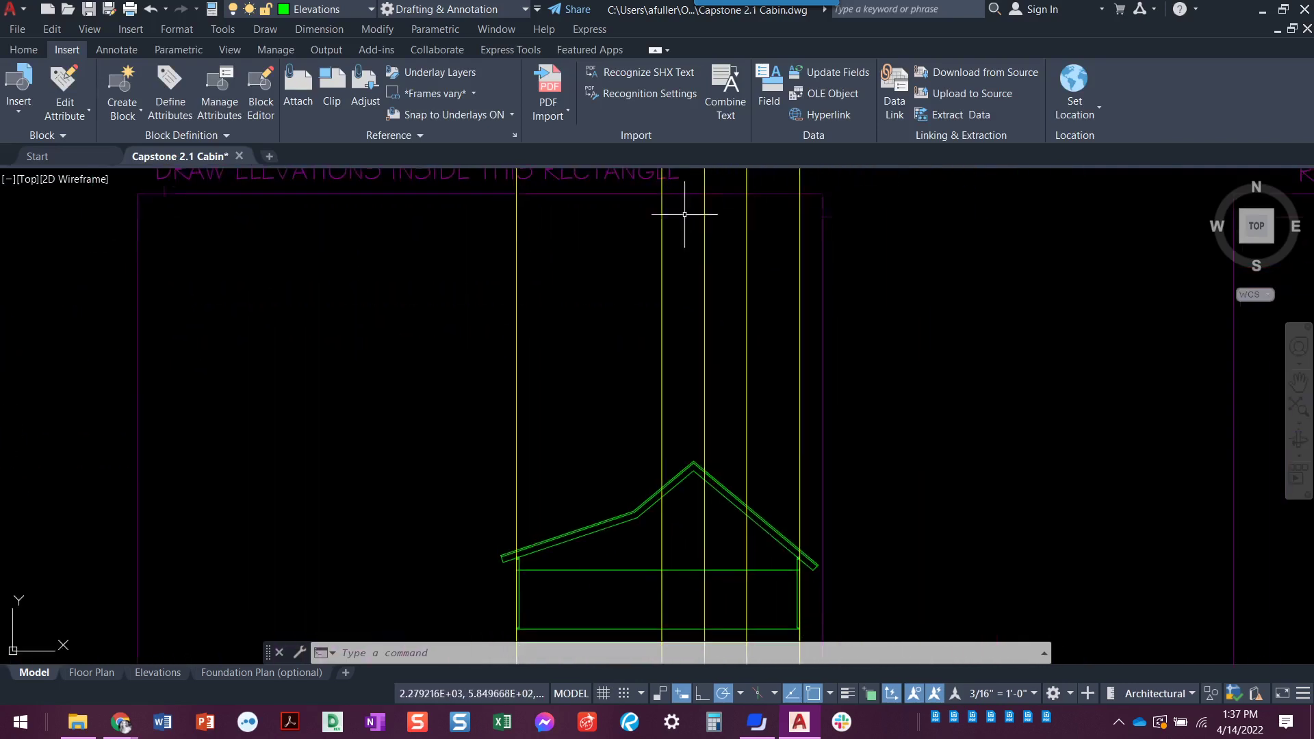
# Open the Blocks palette through Insert > Blocks from Libraries.
pyautogui.click(18, 108)
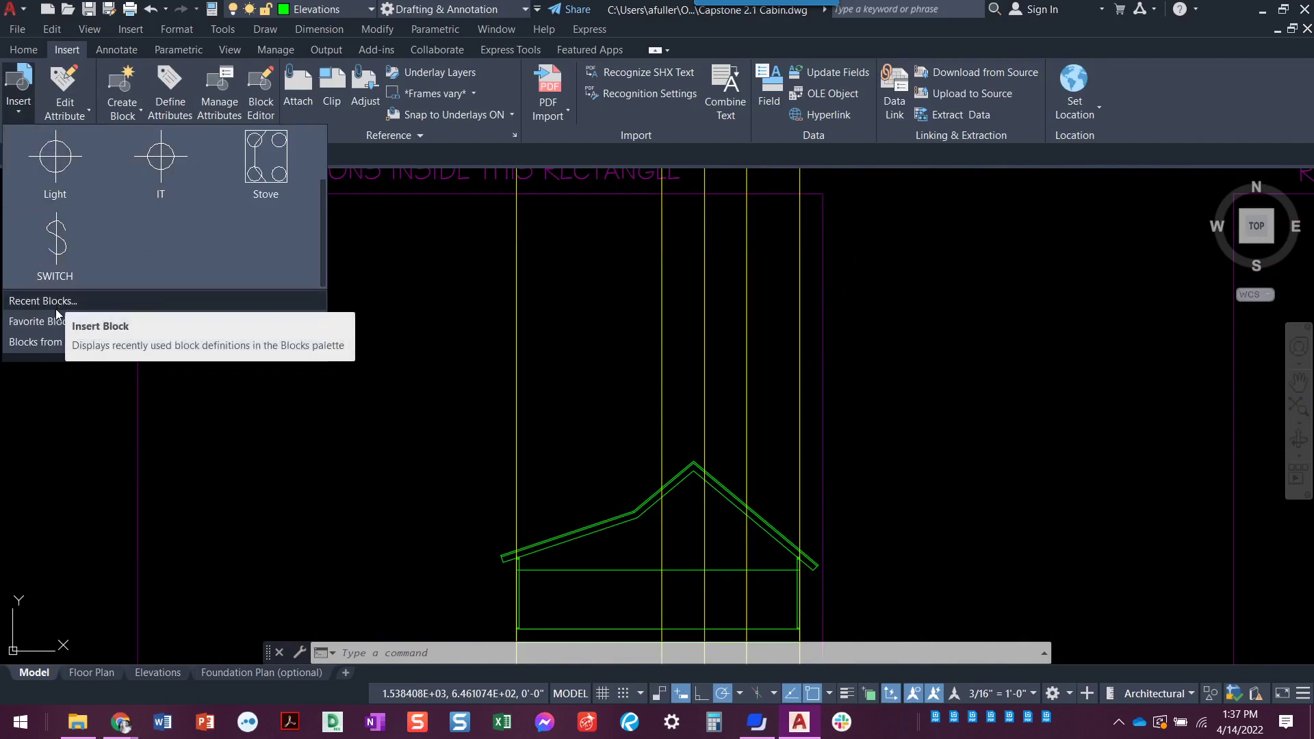
pyautogui.click(47, 343)
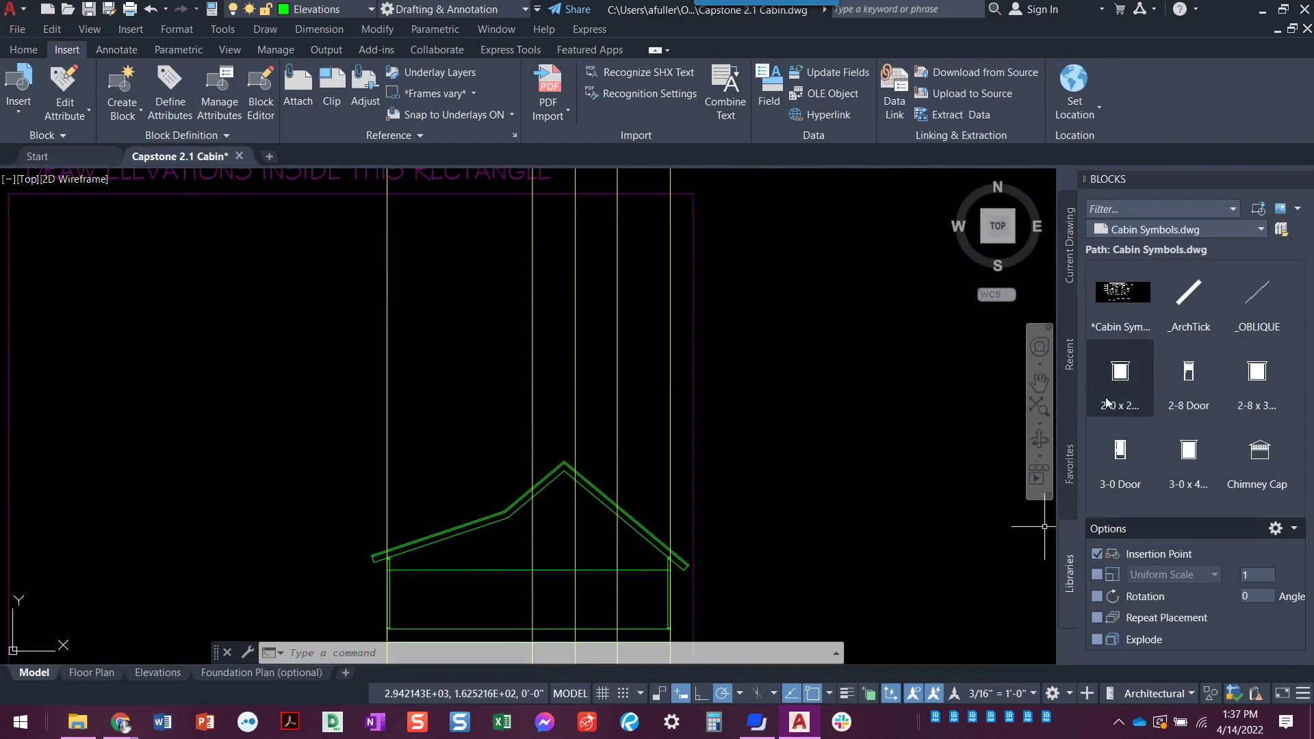
pyautogui.click(1071, 560)
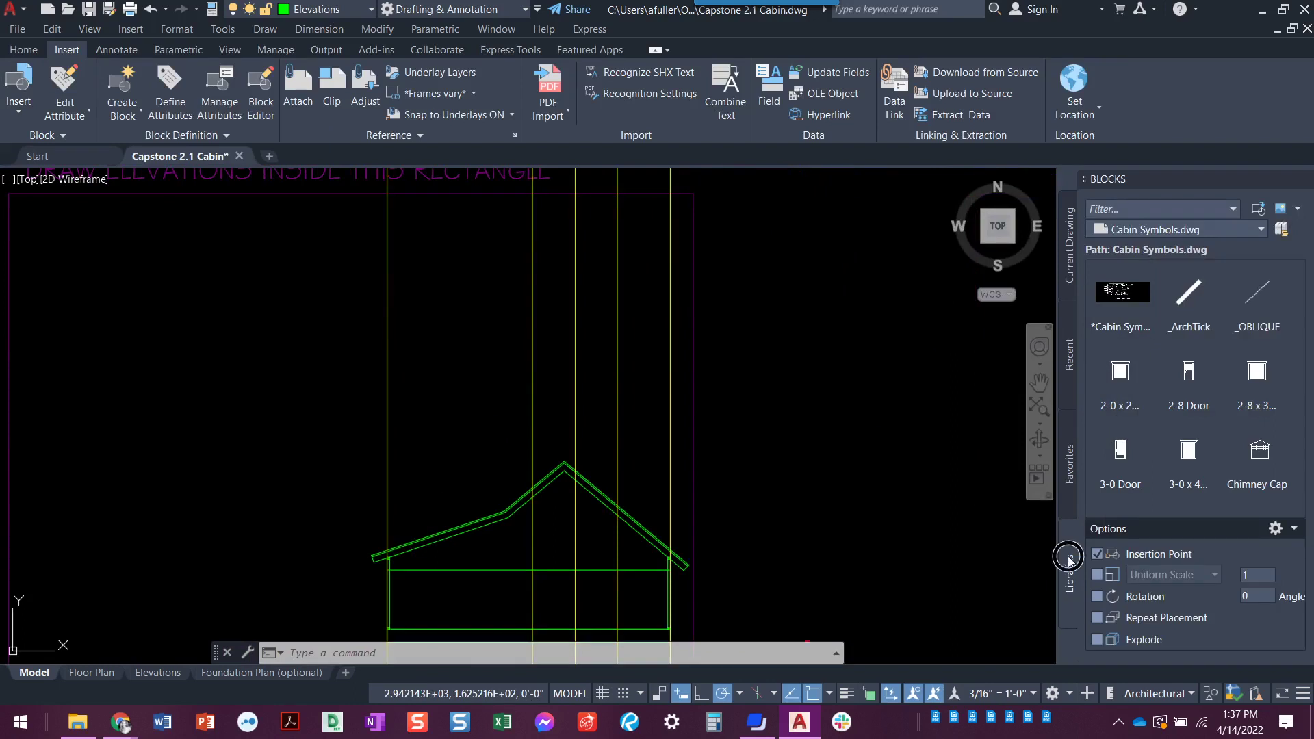
# Review the Current Drawing, Recent and Favorites block tabs, then return to the Cabin Symbols.dwg library.
pyautogui.click(1071, 253)
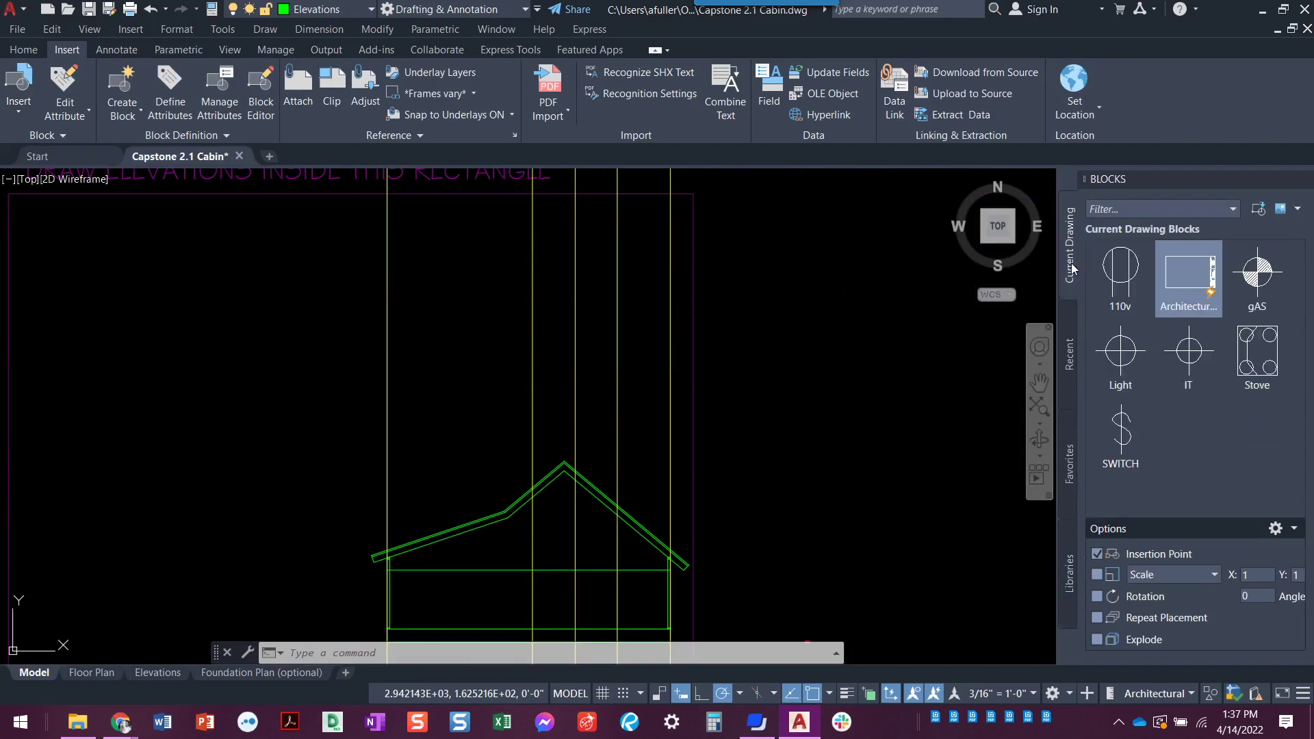
pyautogui.click(1070, 362)
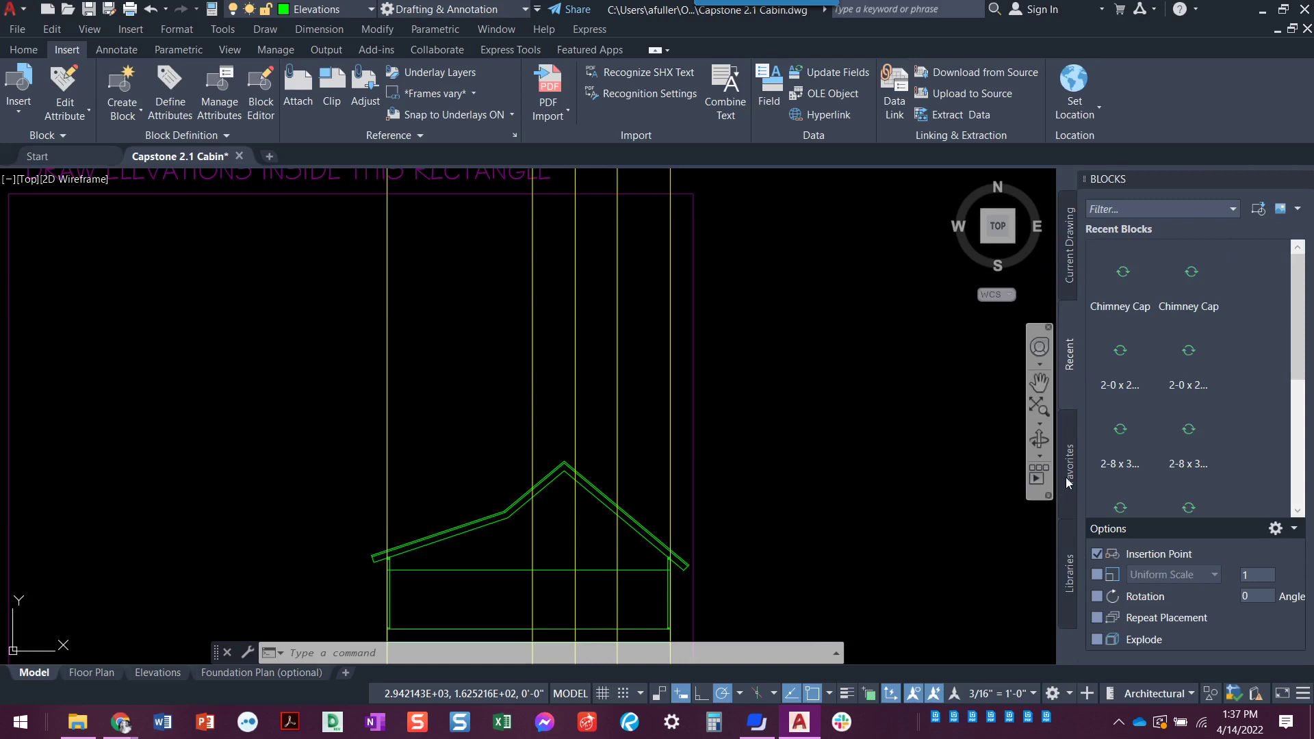
pyautogui.click(1068, 477)
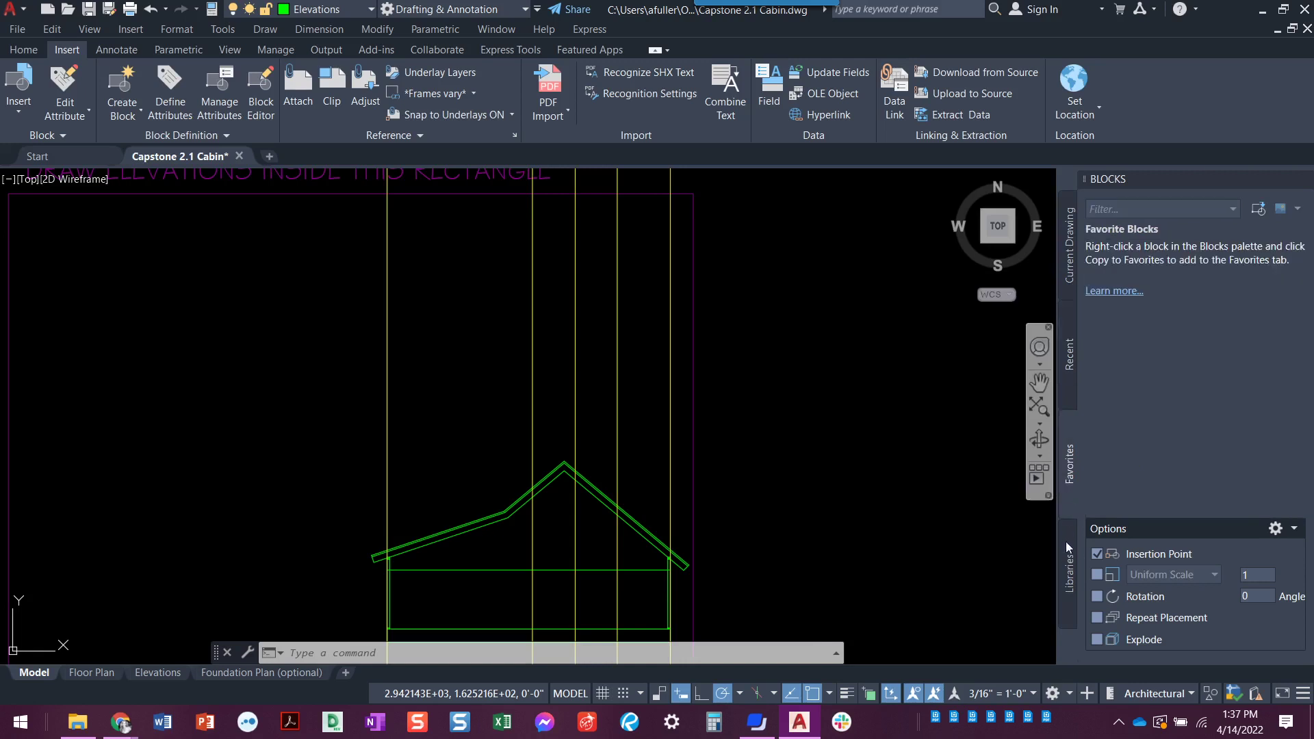
pyautogui.click(1070, 565)
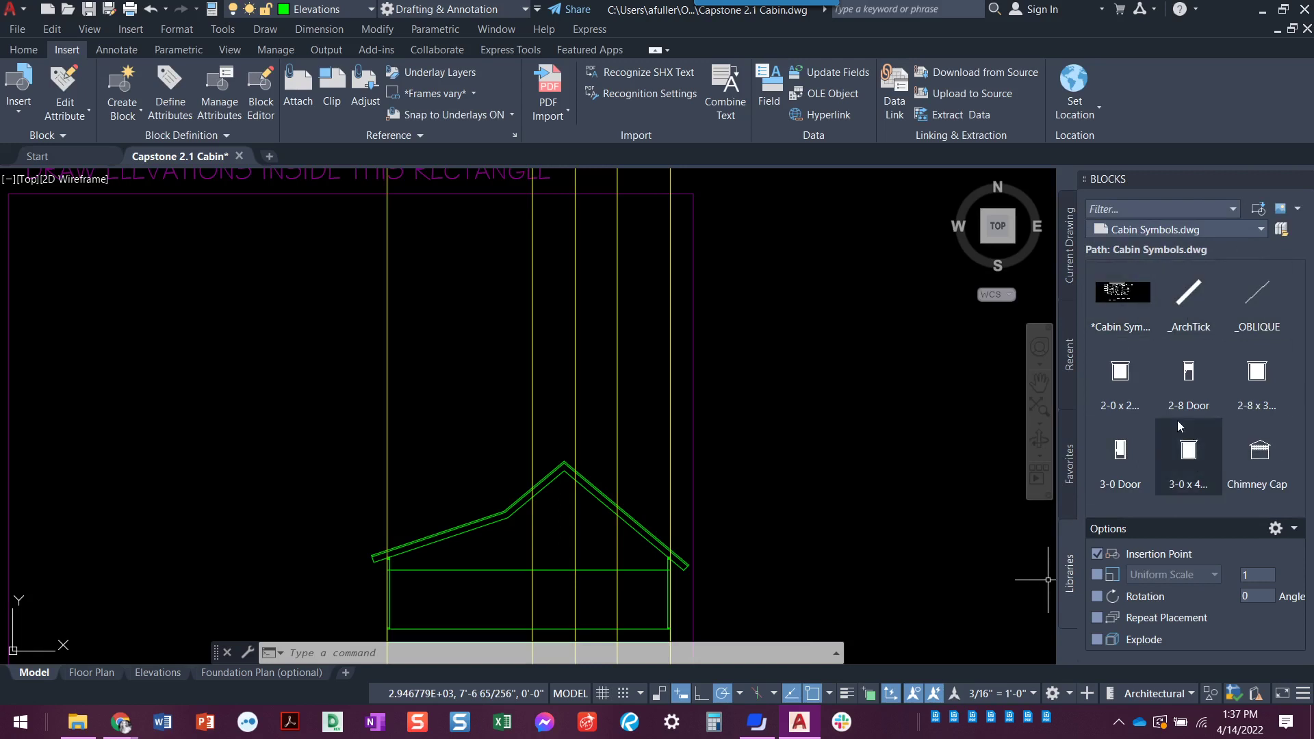
pyautogui.click(1262, 230)
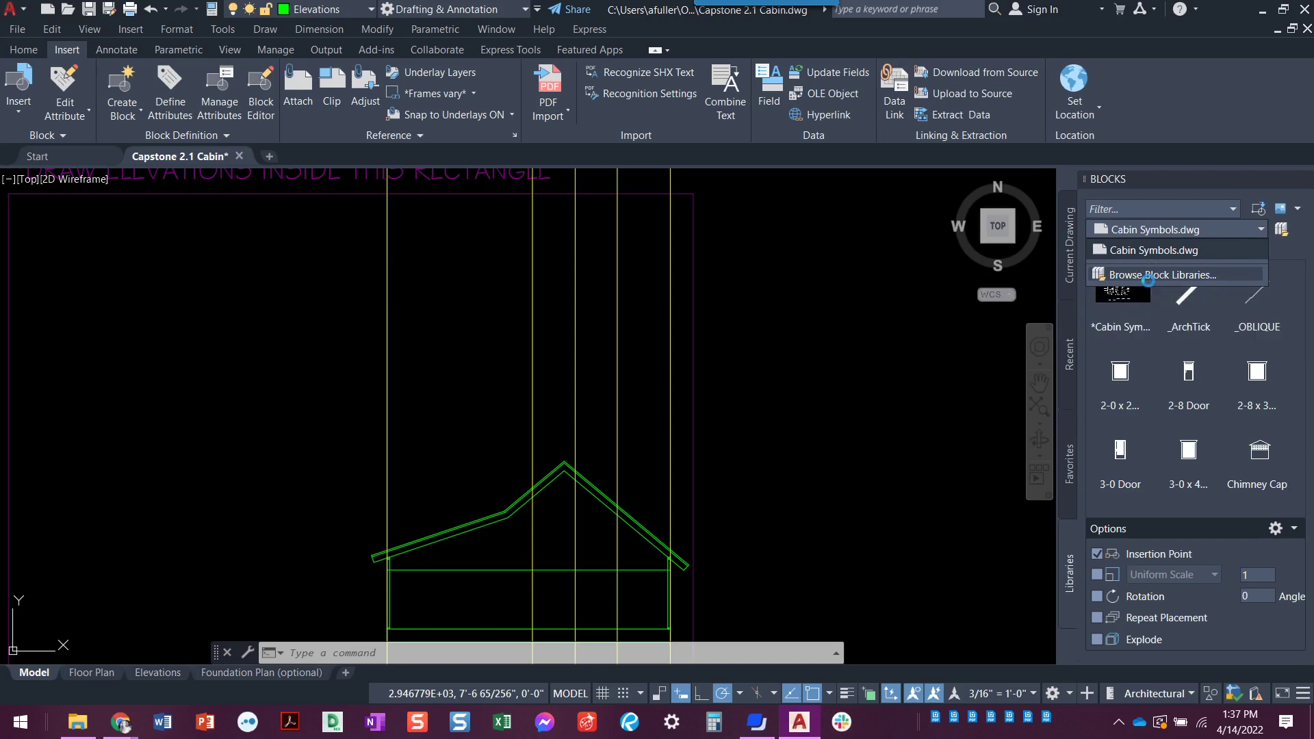
# Browse to the Desktop and load Cabin Symbols.dwg as the block library.
pyautogui.click(1153, 276)
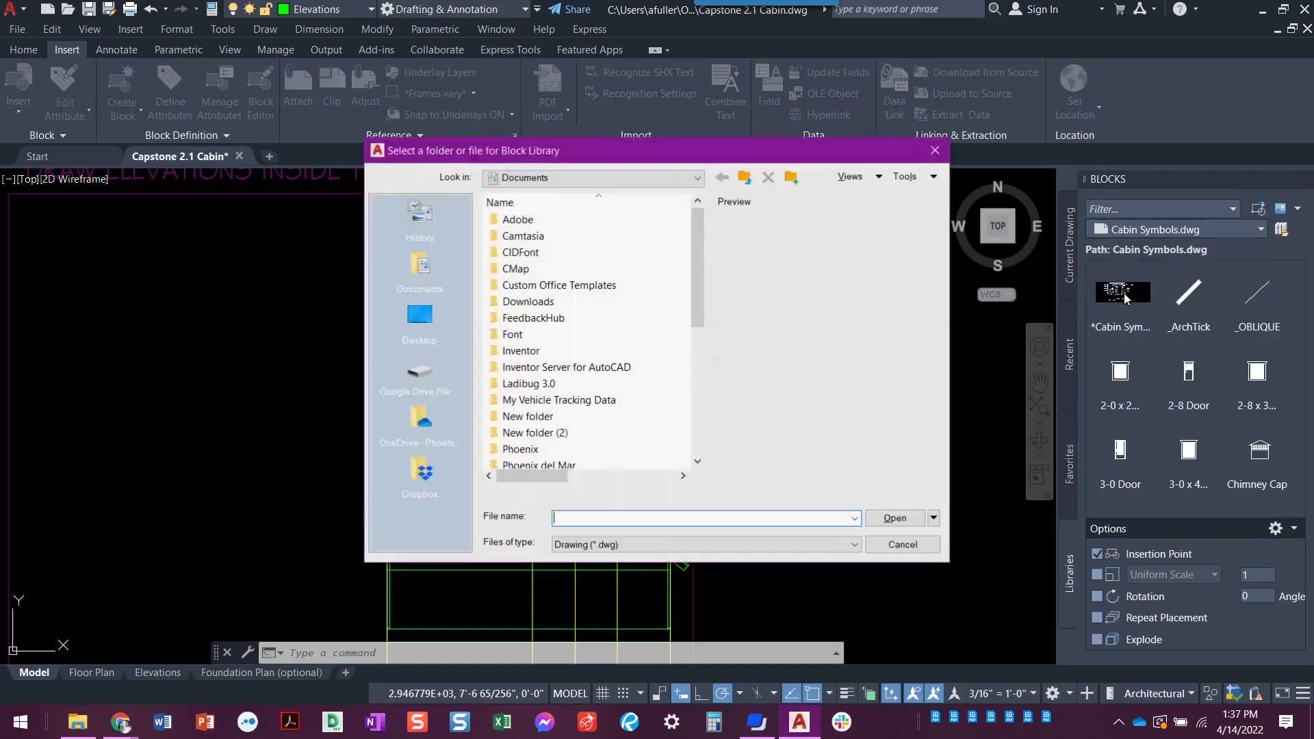
pyautogui.click(421, 322)
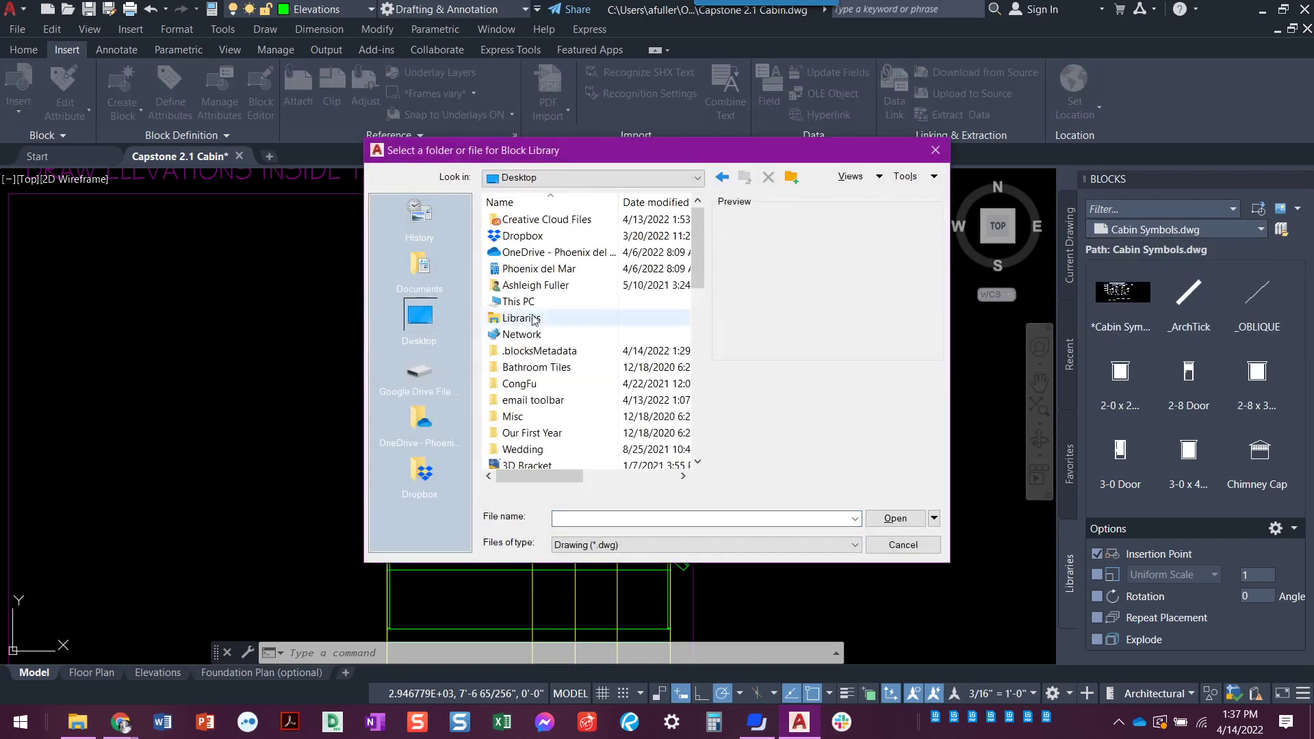
pyautogui.scroll(-3, 547, 378)
pyautogui.scroll(-2, 547, 378)
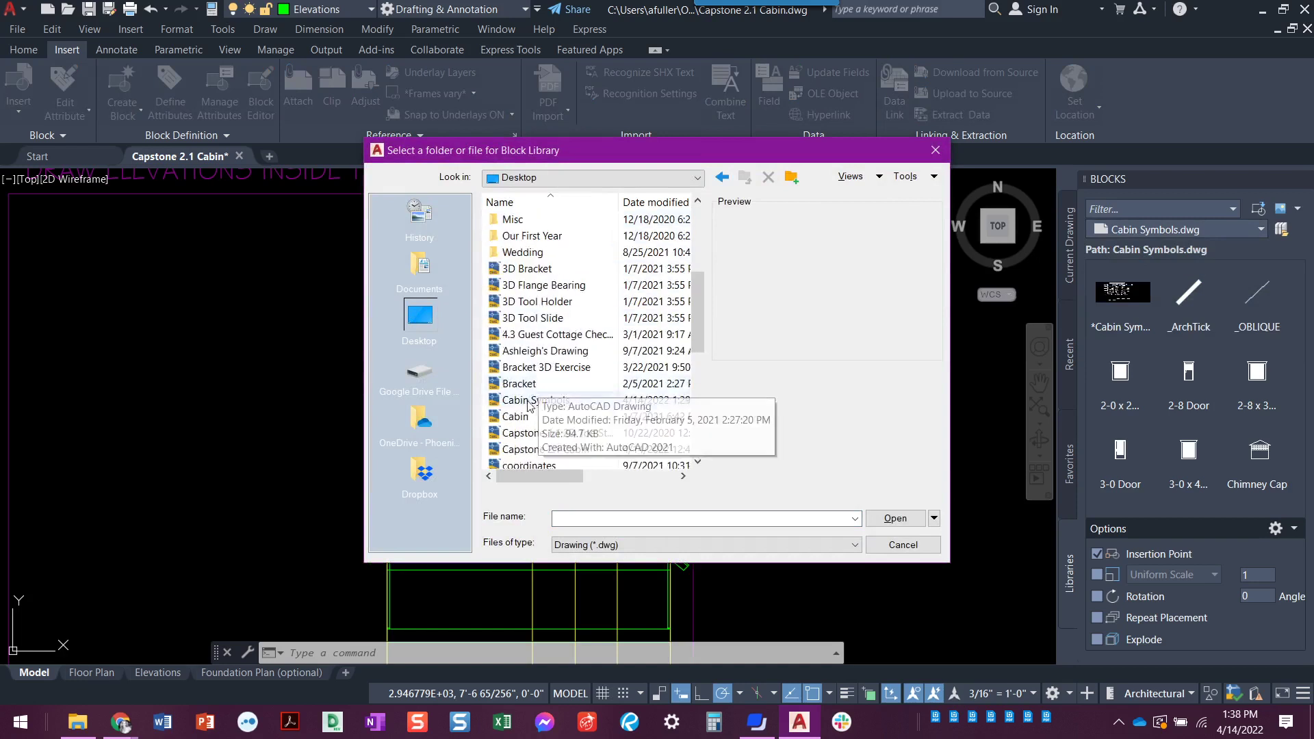
pyautogui.doubleClick(522, 402)
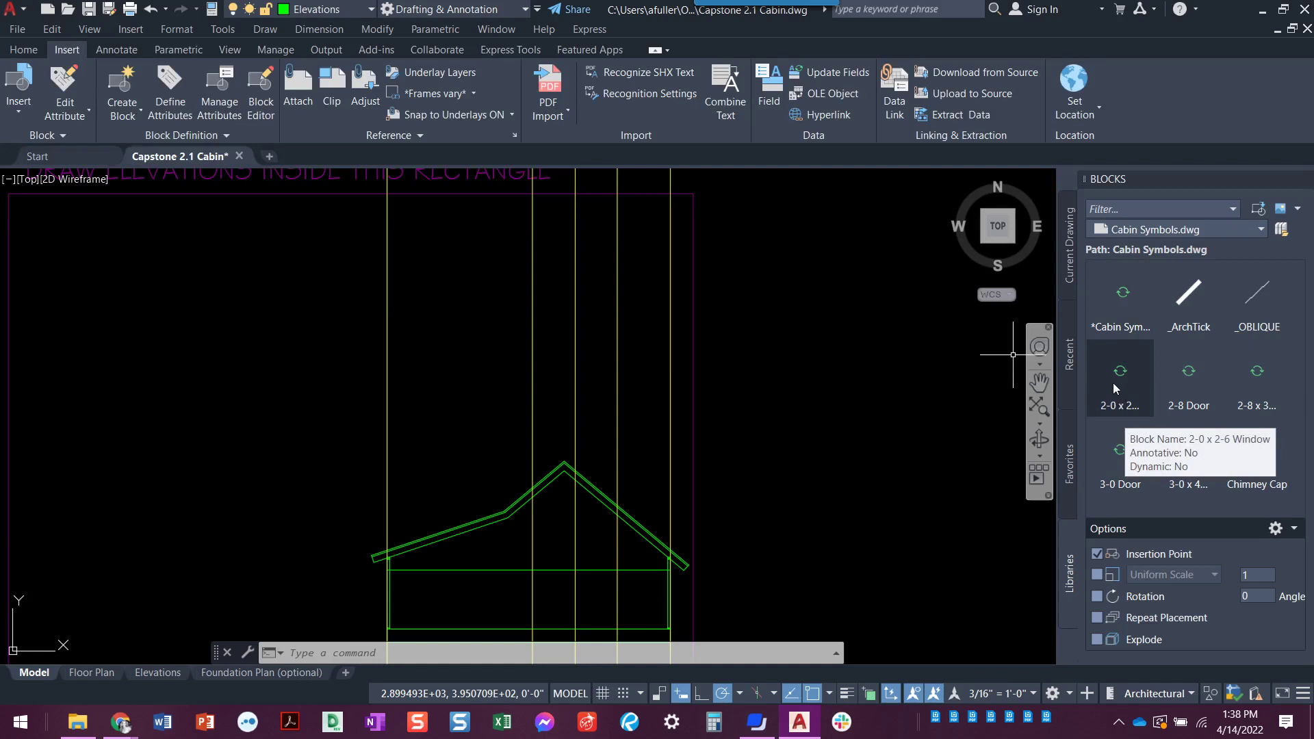
# Insert the 2-0 x 2-6 Window block with its top snapped to the door-height line, then check its position.
pyautogui.click(1121, 375)
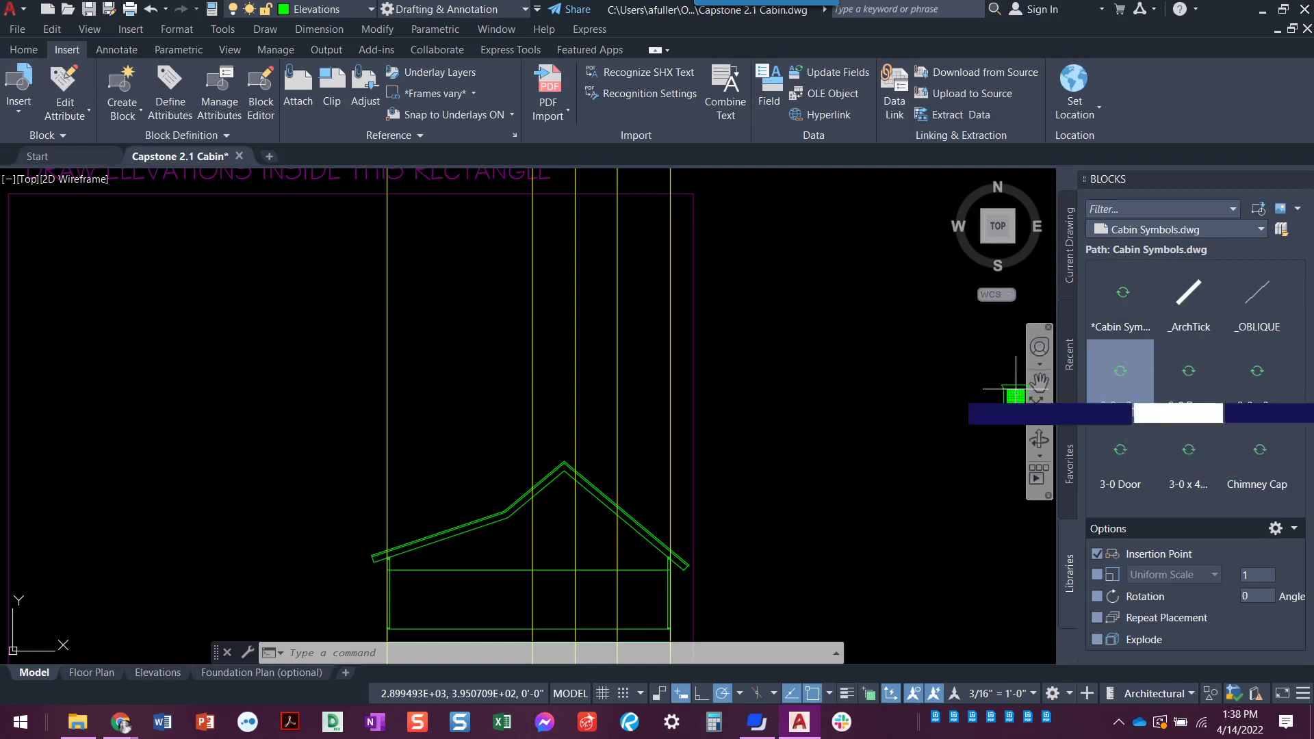
pyautogui.moveTo(651, 536); pyautogui.dragTo(678, 390, button='middle')
pyautogui.scroll(3, 663, 408)
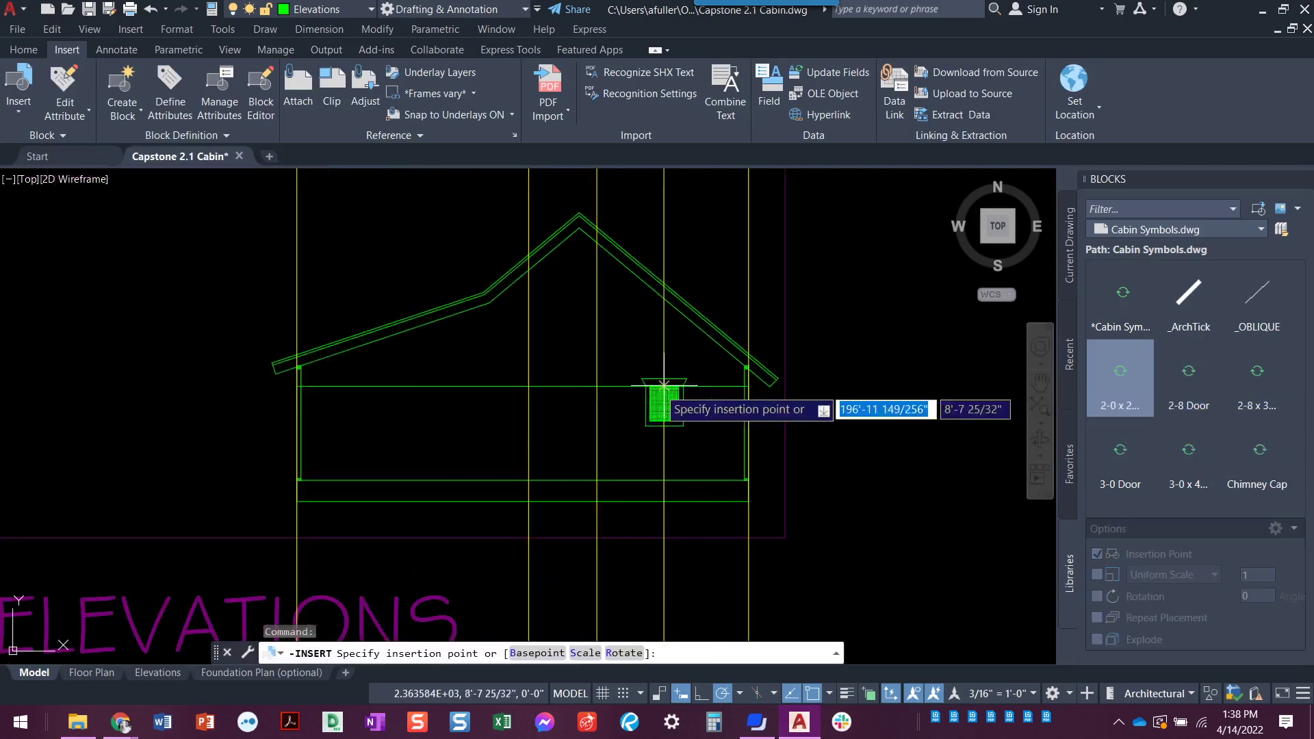
pyautogui.scroll(5, 609, 402)
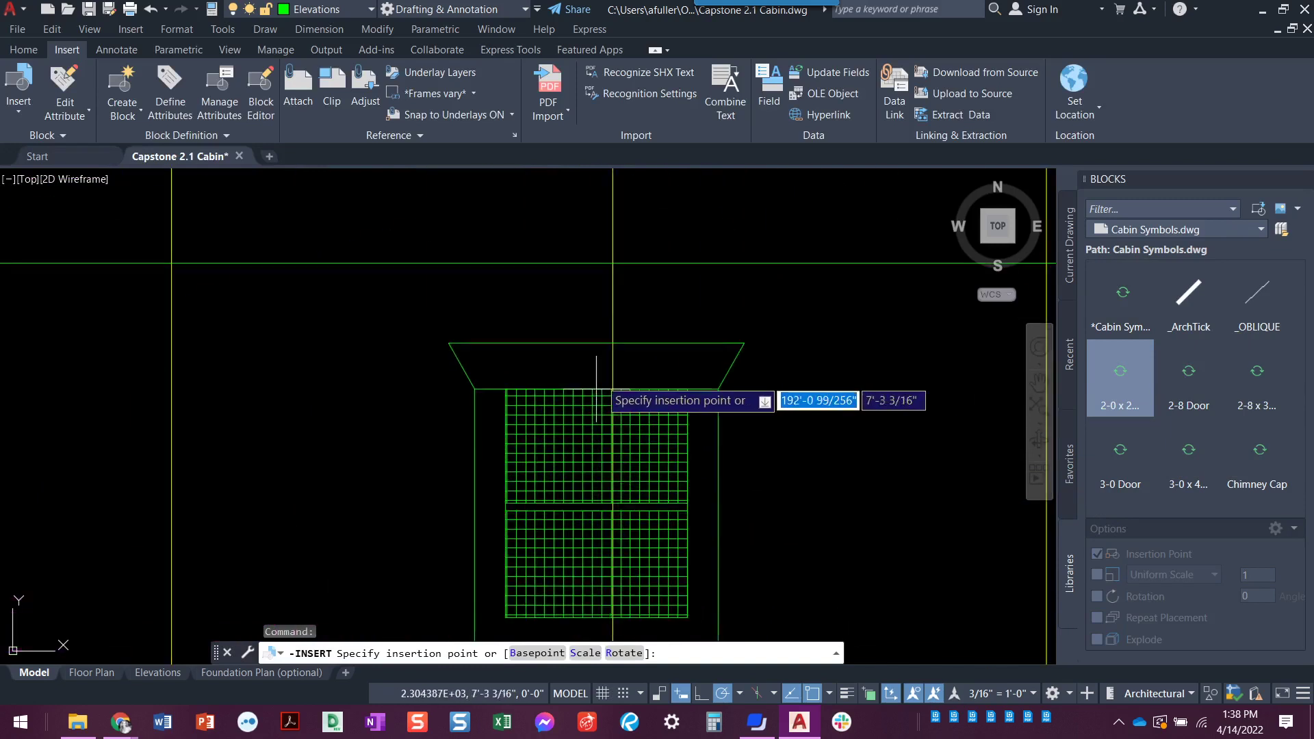
pyautogui.click(613, 263)
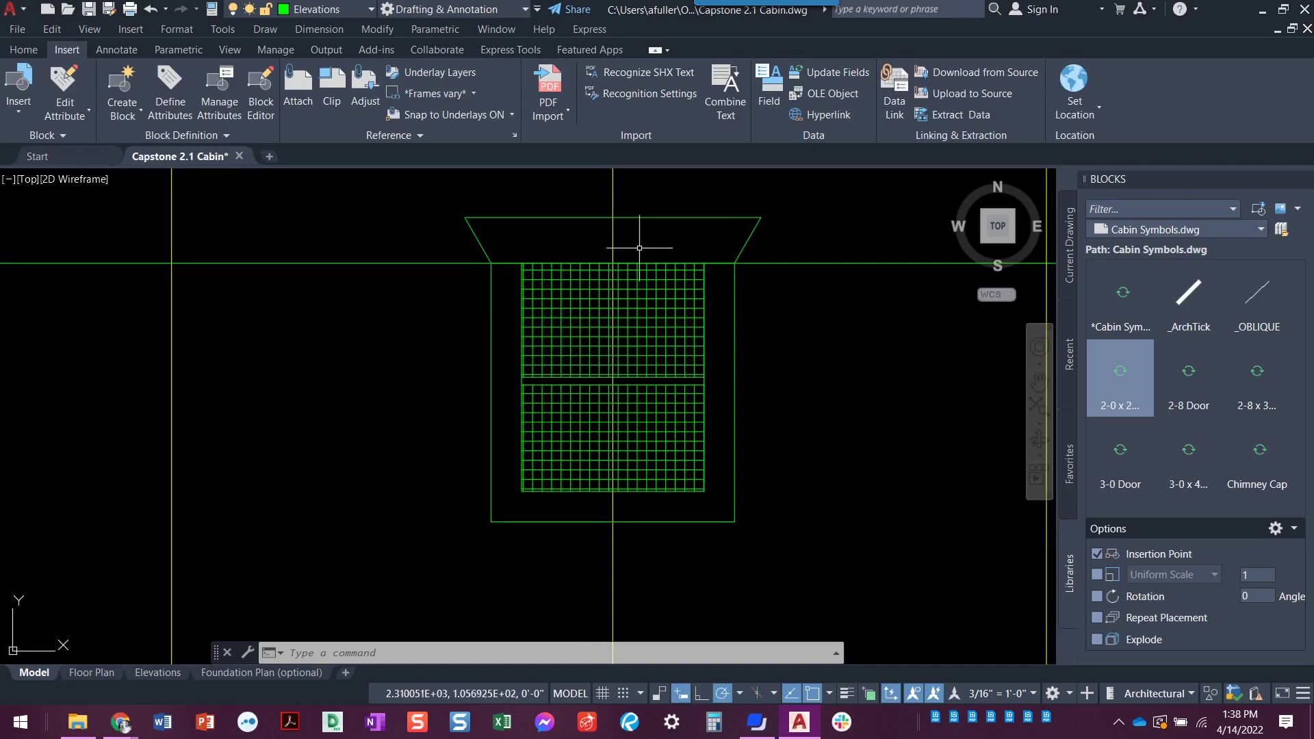
pyautogui.click(726, 323)
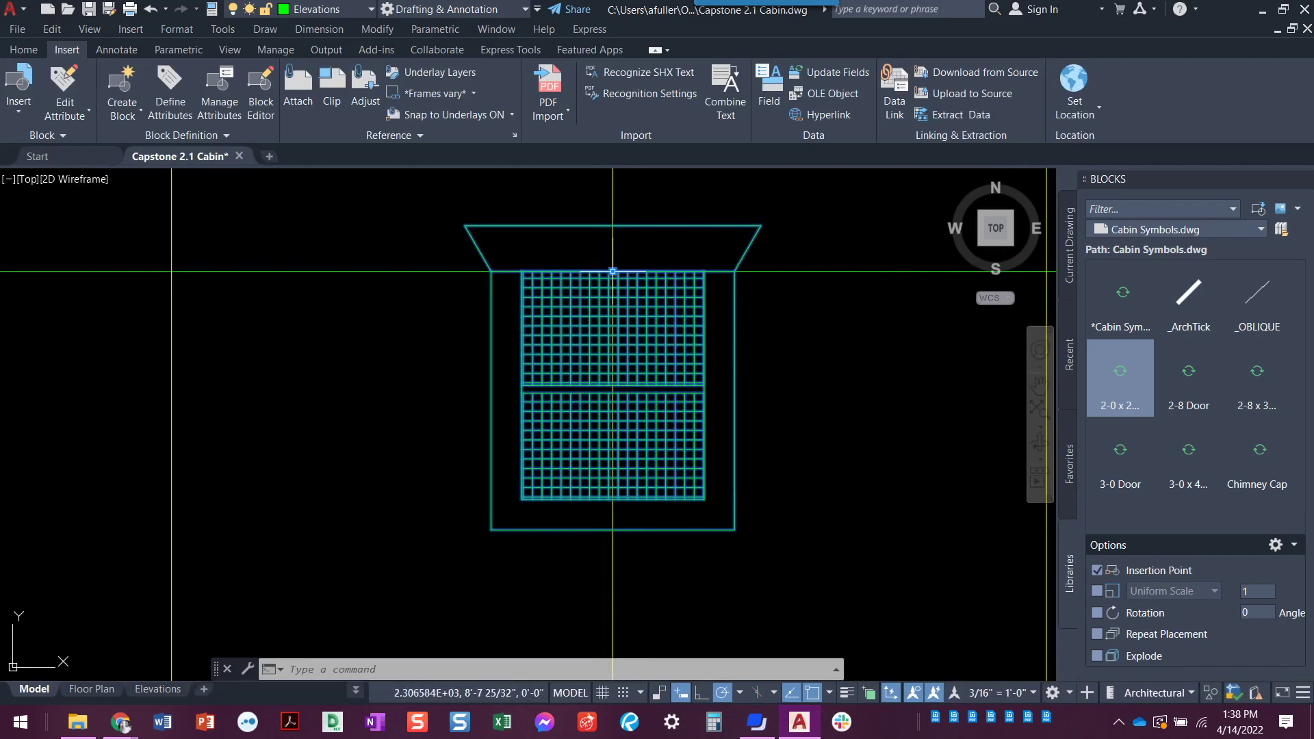
pyautogui.scroll(-2, 792, 448)
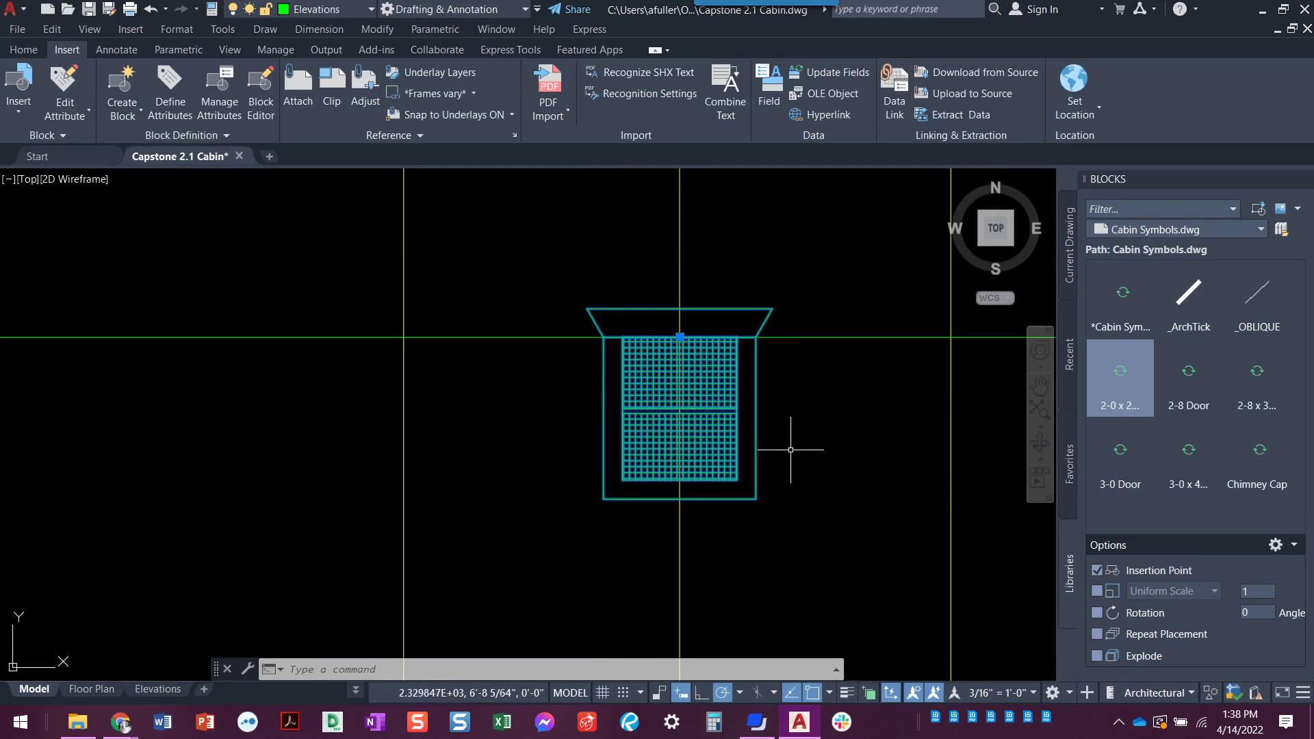
pyautogui.press('Escape')
pyautogui.press('Escape')
pyautogui.scroll(-3, 792, 450)
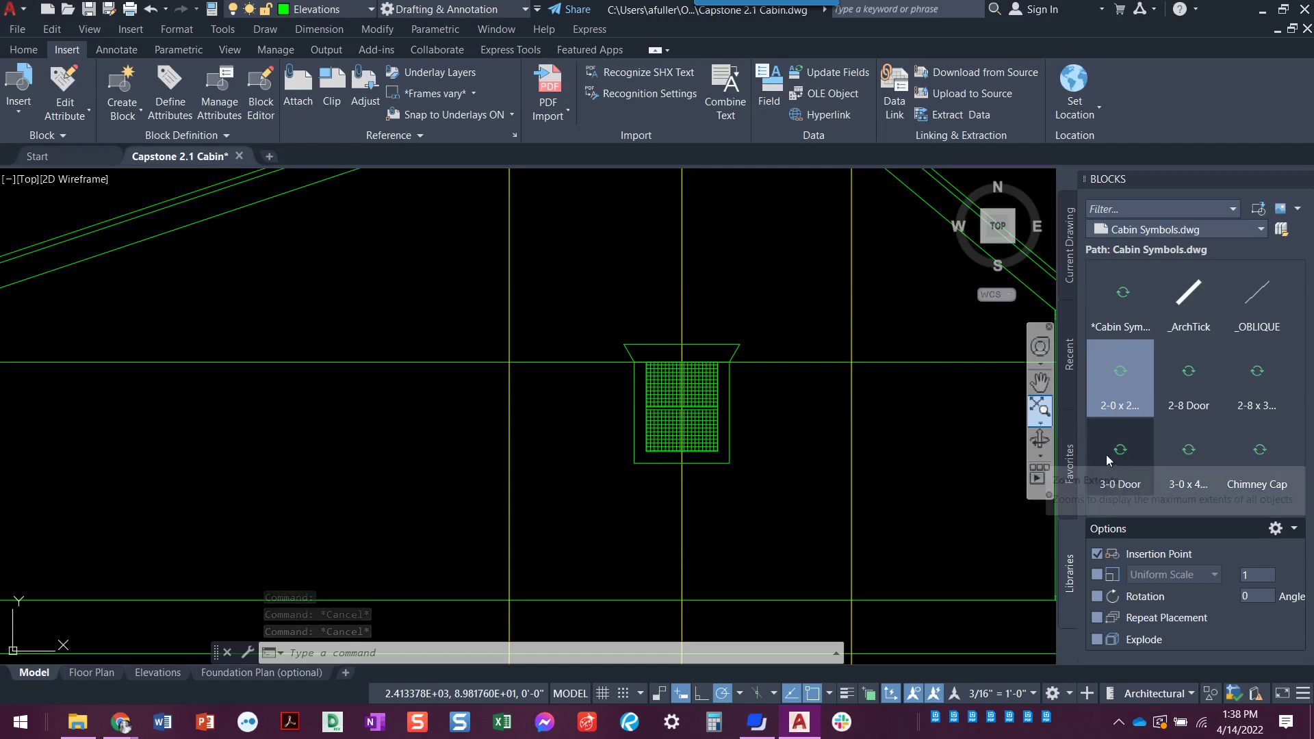
# Insert the 3-0 x 4-0 Window right of the small window, its top on the door-height line.
pyautogui.click(1191, 463)
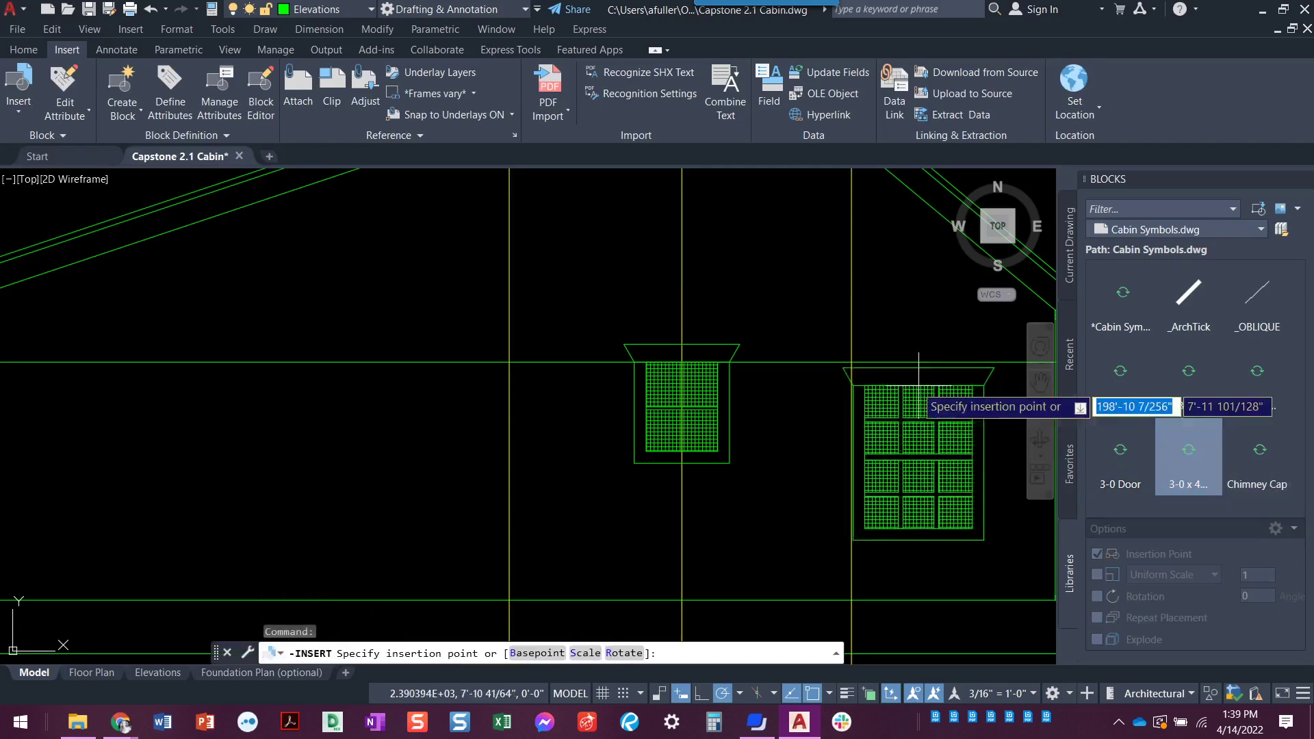
pyautogui.scroll(4, 836, 359)
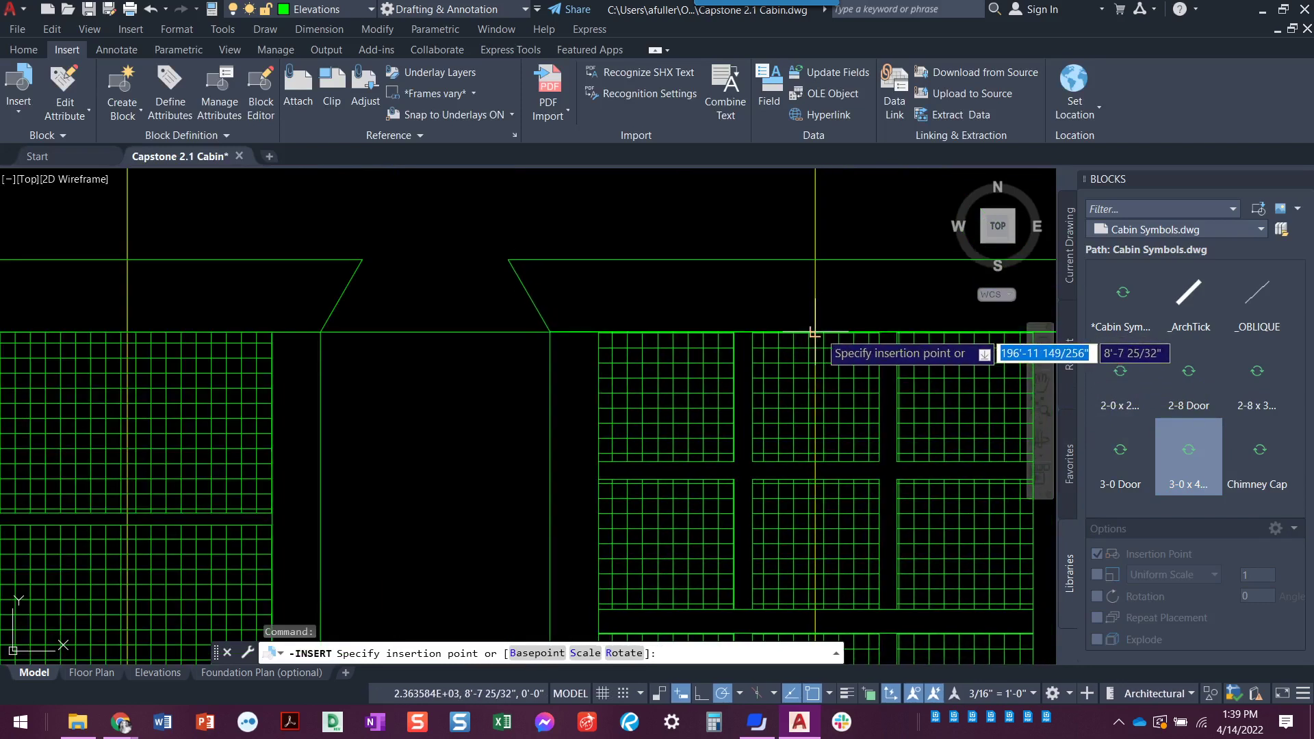
pyautogui.click(815, 330)
pyautogui.scroll(-4, 649, 411)
pyautogui.scroll(-3, 649, 411)
pyautogui.moveTo(601, 446)
pyautogui.mouseDown(button='middle')
pyautogui.moveTo(801, 413)
pyautogui.moveTo(871, 384)
pyautogui.mouseUp(button='middle')
pyautogui.scroll(1, 872, 384)
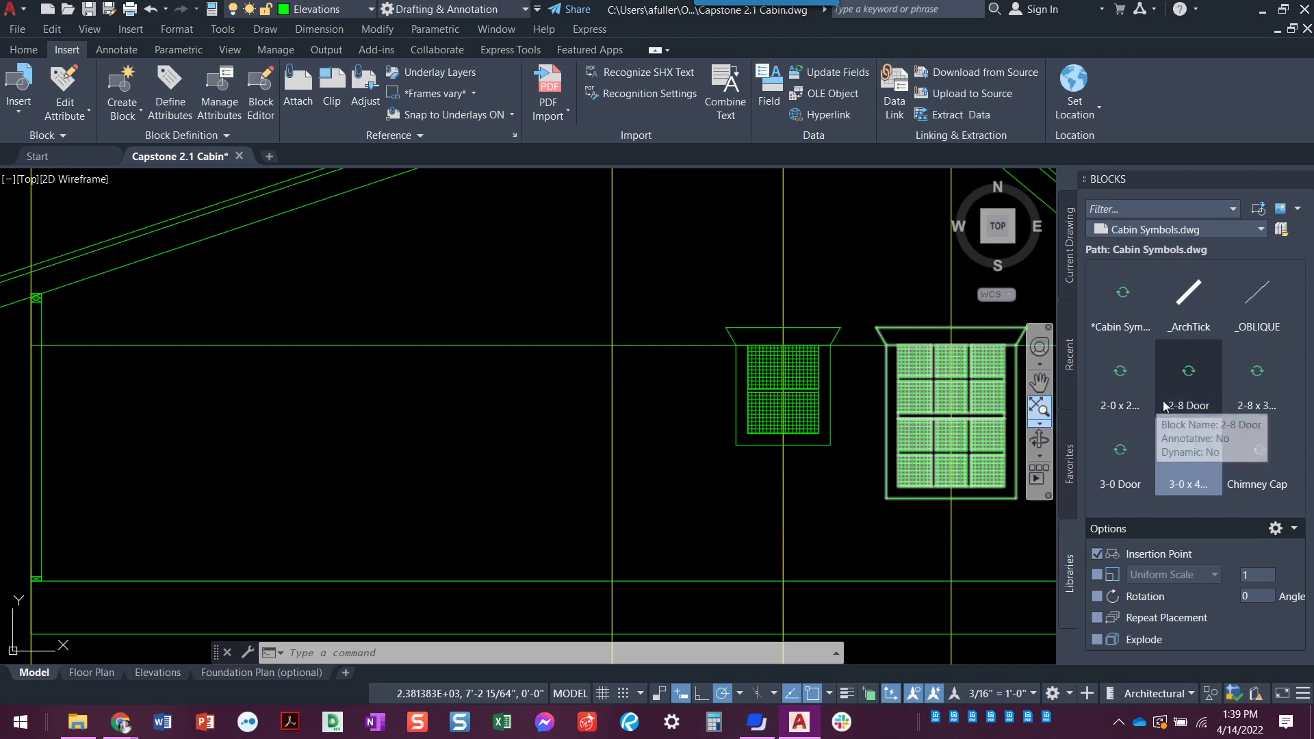
# Place the 2-8 Door block on the floor line left of the two windows.
pyautogui.click(1187, 385)
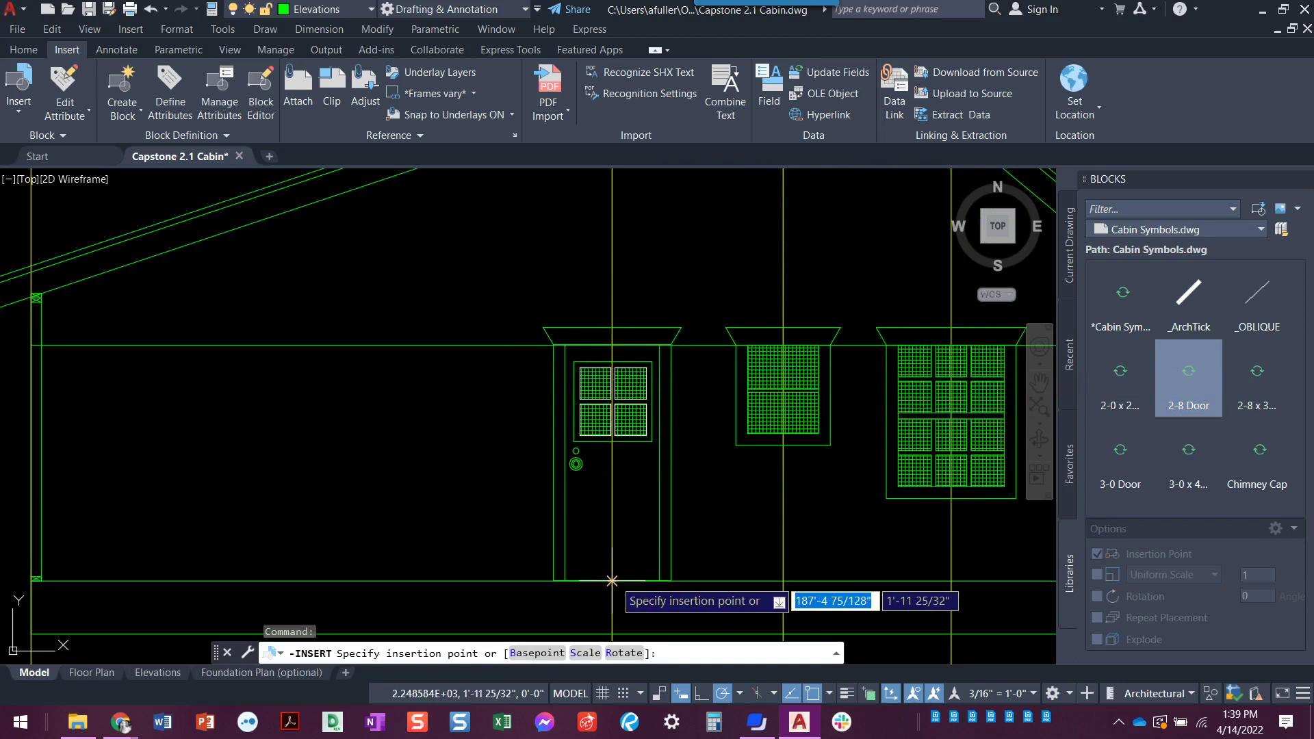
pyautogui.click(612, 582)
pyautogui.scroll(-3, 618, 553)
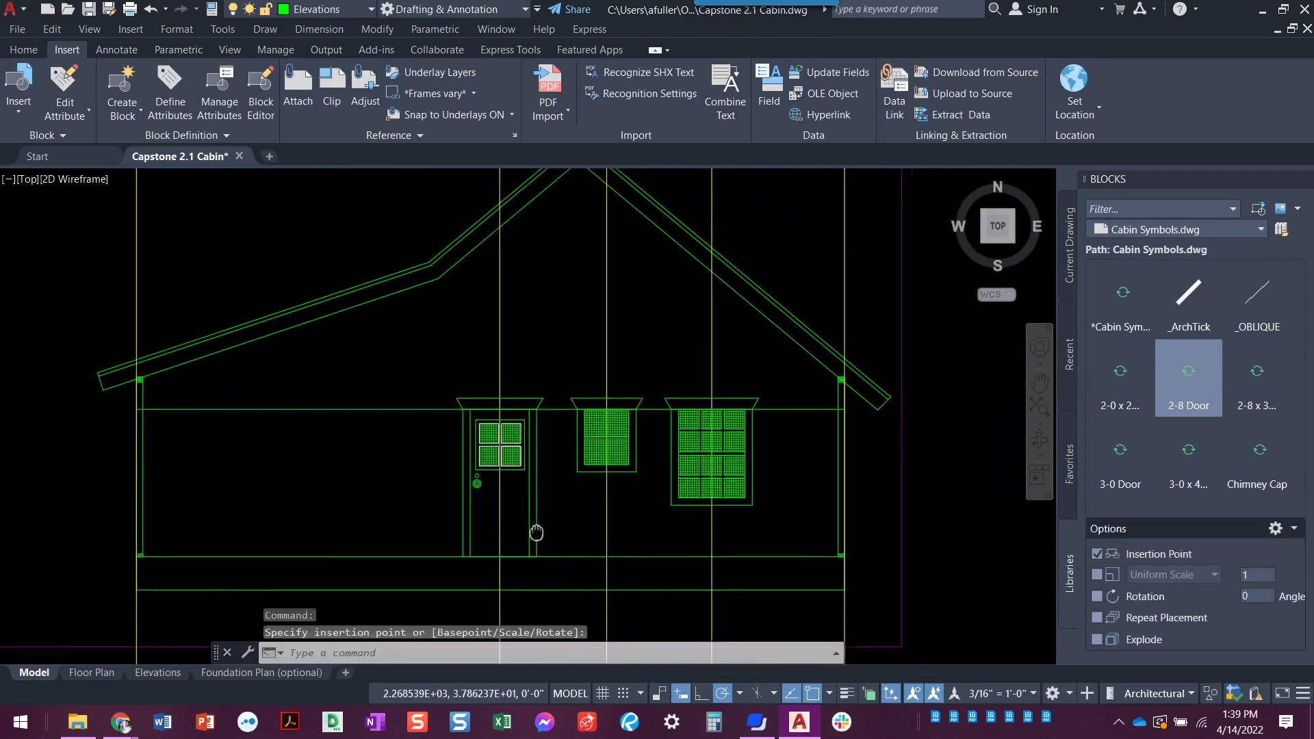
pyautogui.press('Escape')
pyautogui.press('Escape')
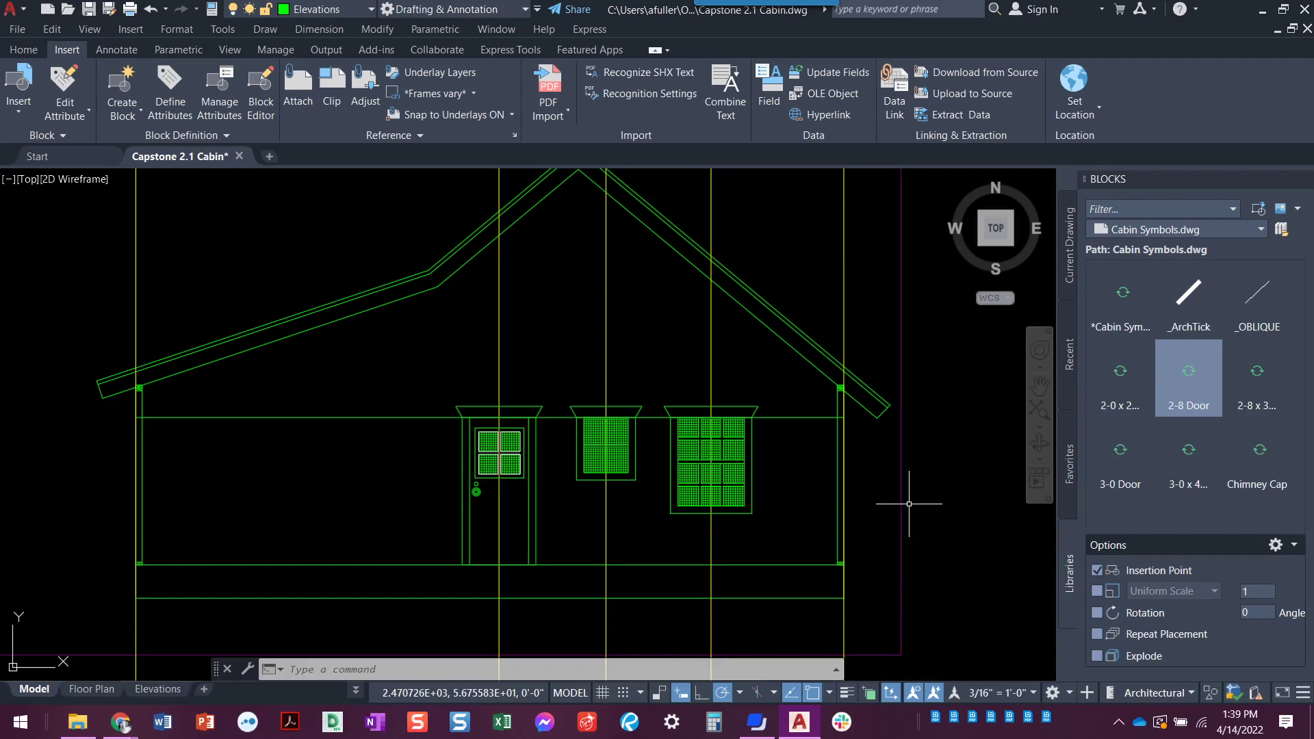
pyautogui.moveTo(909, 504); pyautogui.dragTo(859, 547, button='middle')
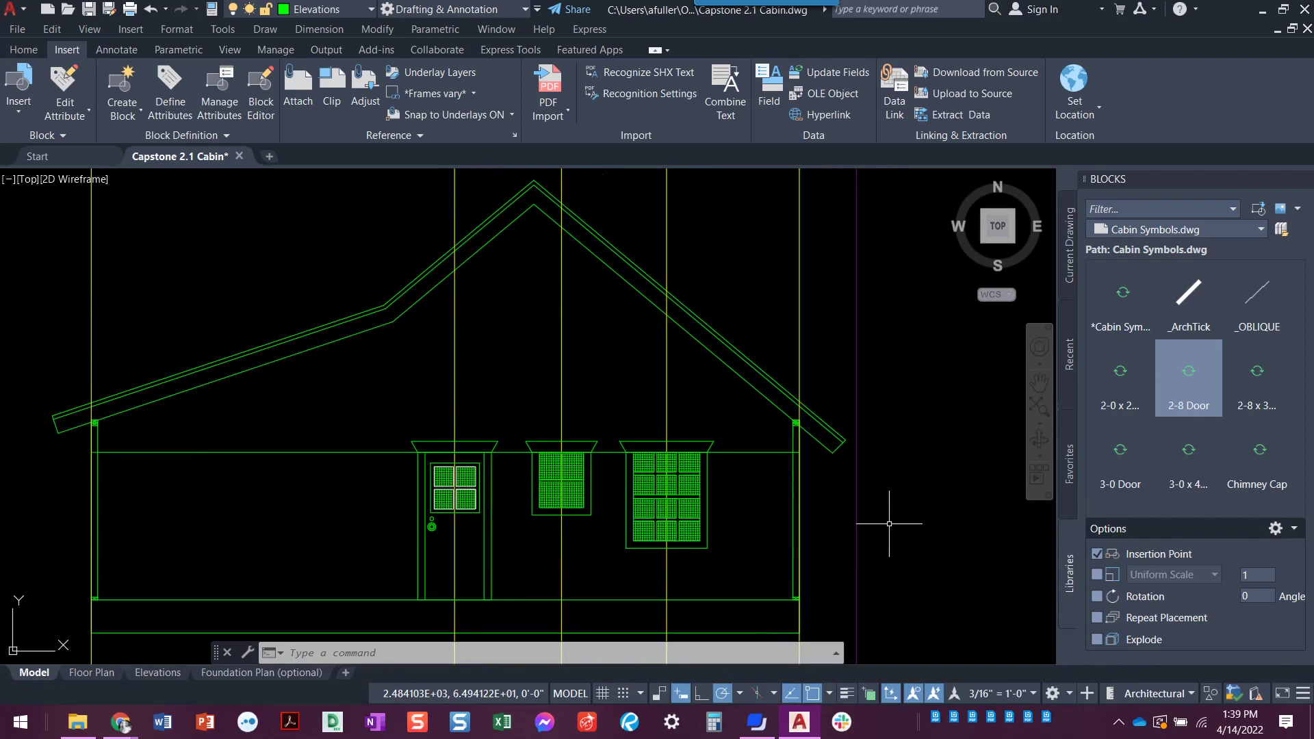
pyautogui.scroll(-3, 883, 524)
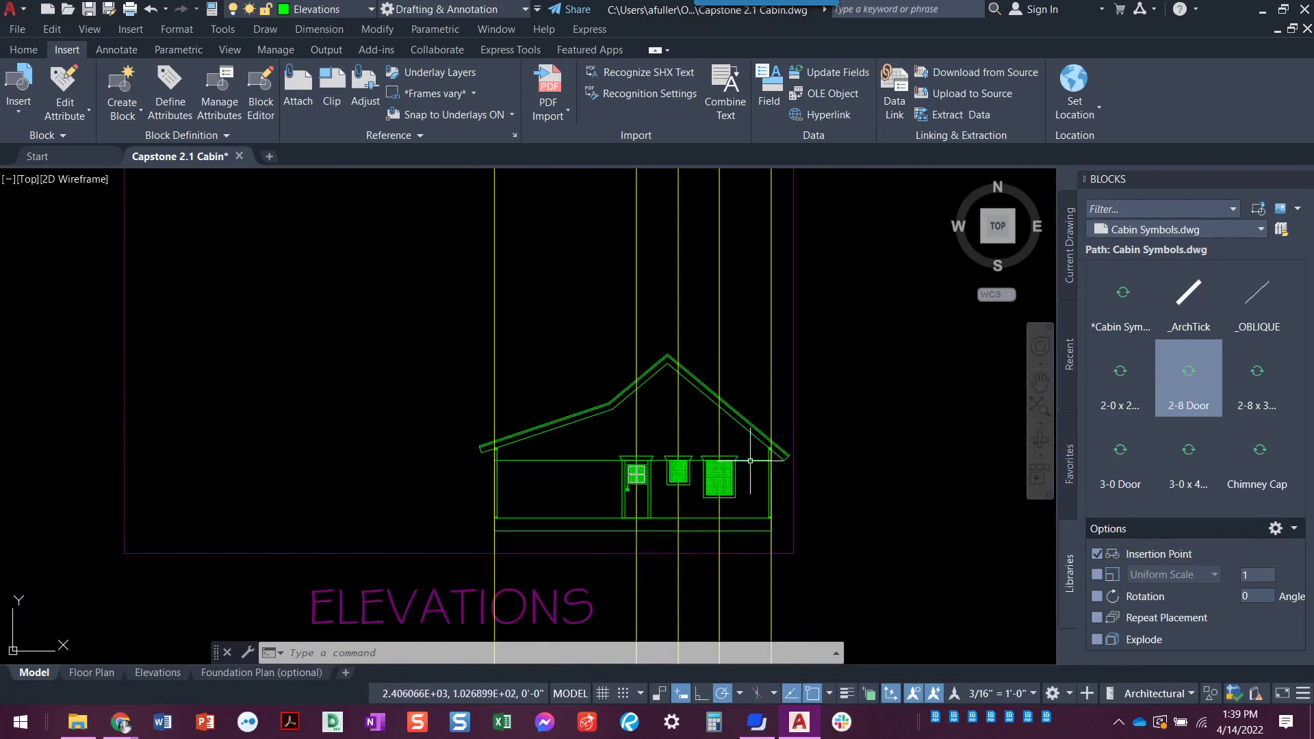
pyautogui.moveTo(751, 356); pyautogui.dragTo(730, 490, button='middle')
pyautogui.scroll(-1, 717, 434)
pyautogui.scroll(2, 716, 434)
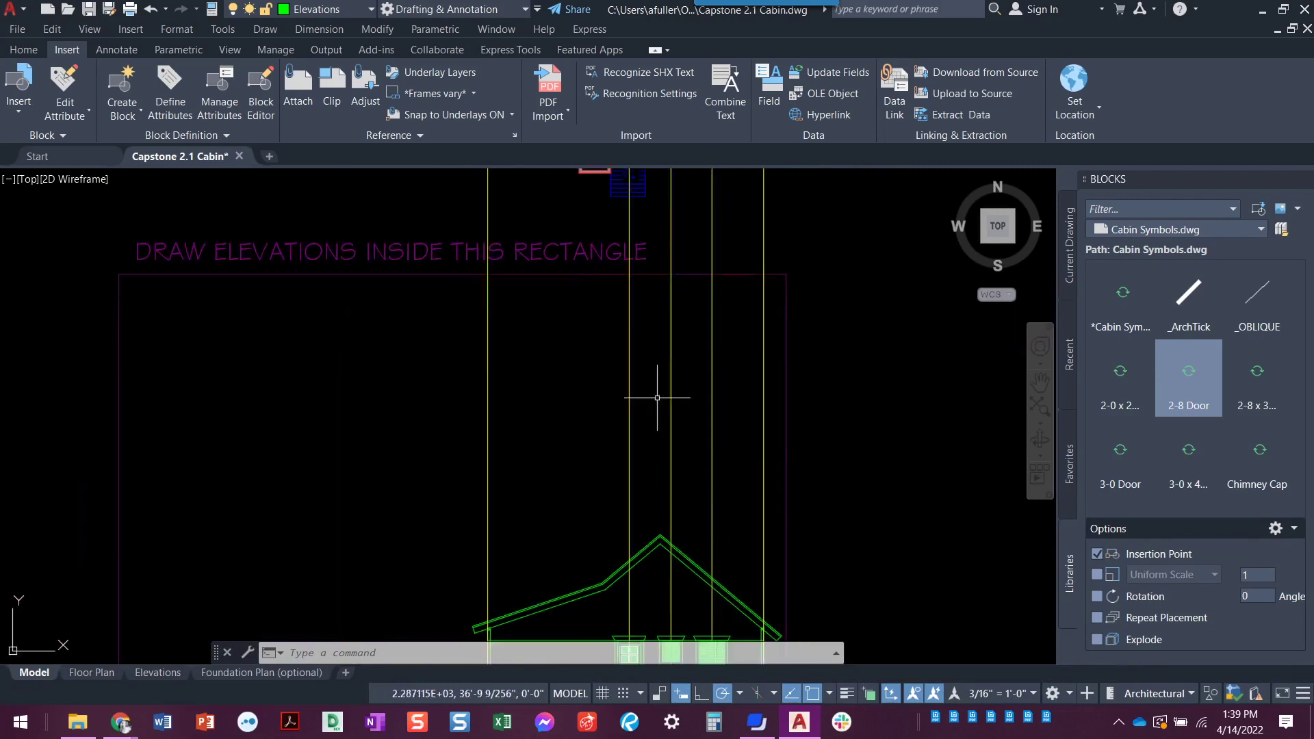
pyautogui.scroll(-2, 657, 391)
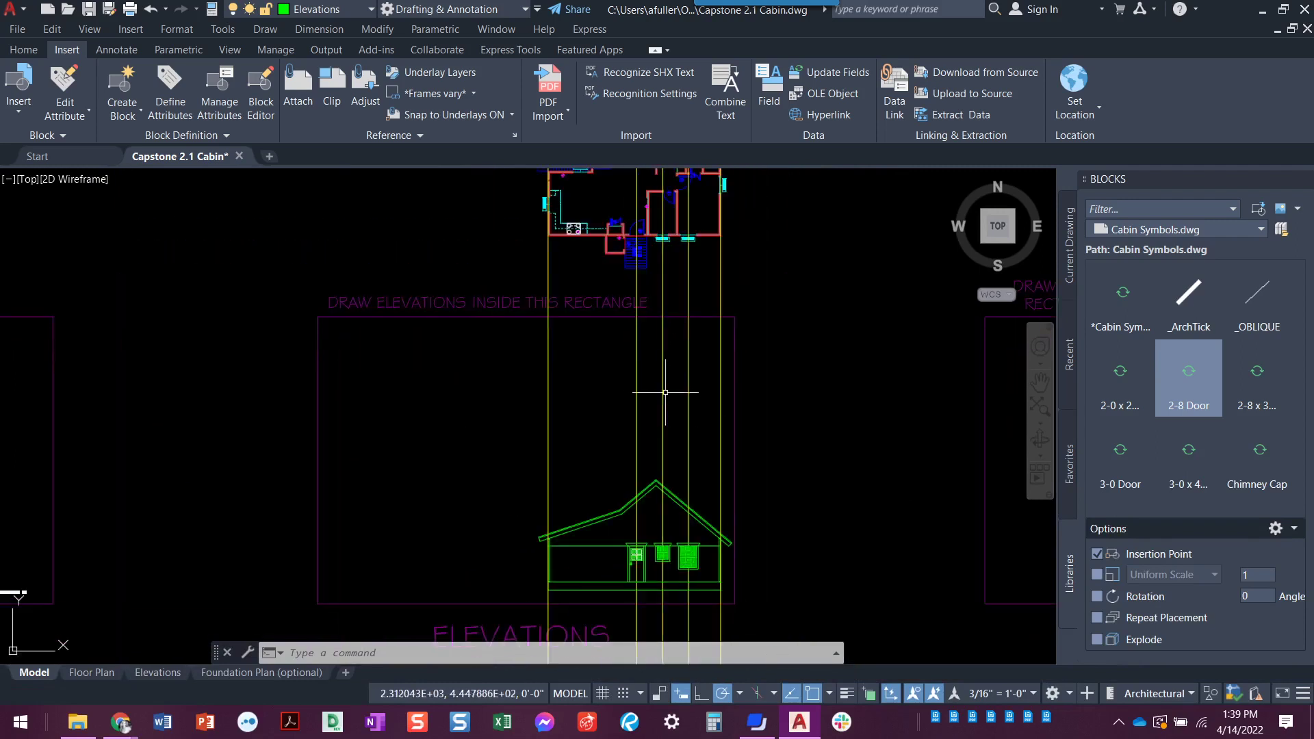
pyautogui.scroll(2, 799, 499)
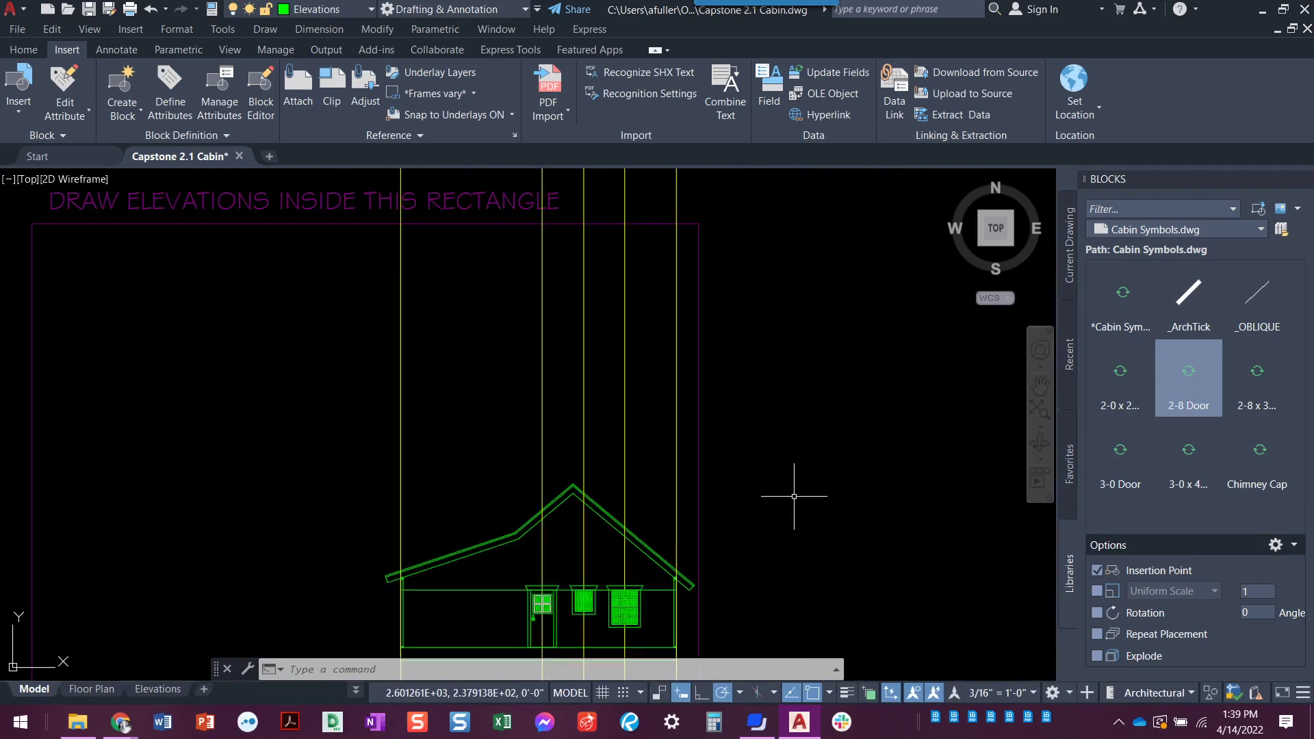
pyautogui.moveTo(798, 499); pyautogui.dragTo(821, 396, button='middle')
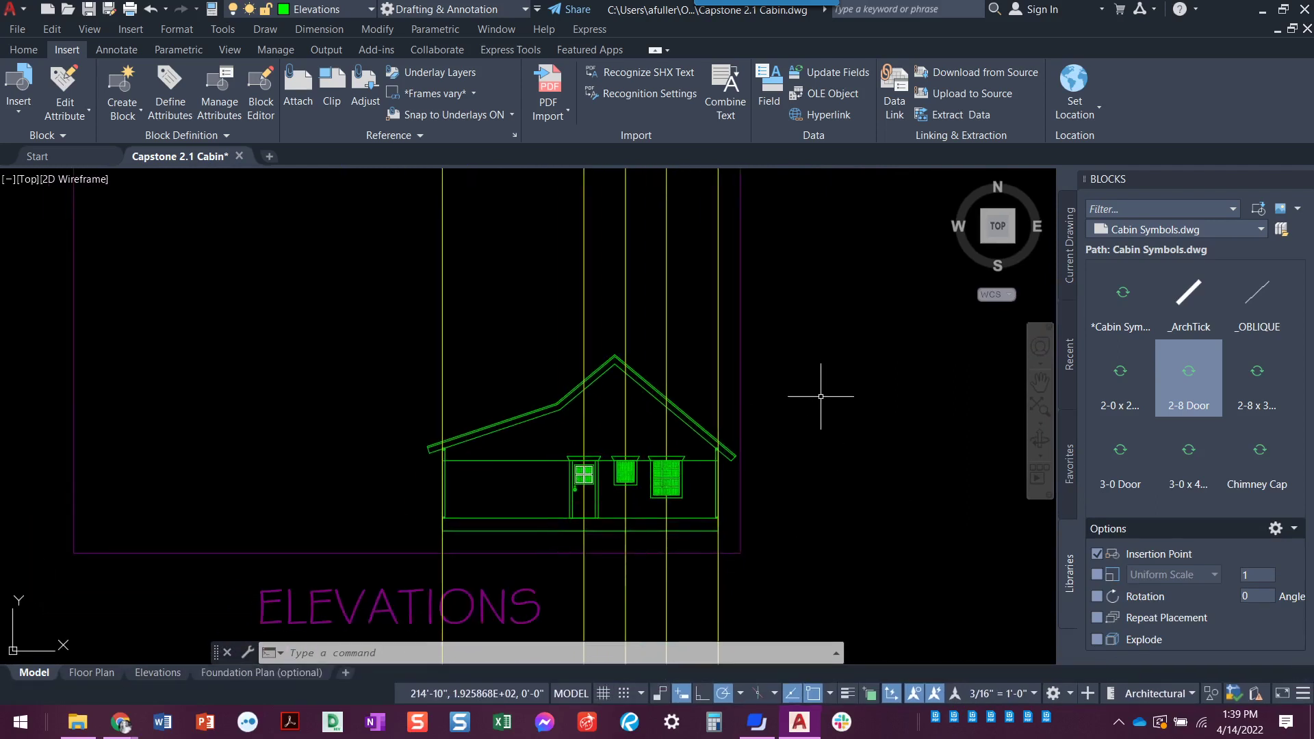